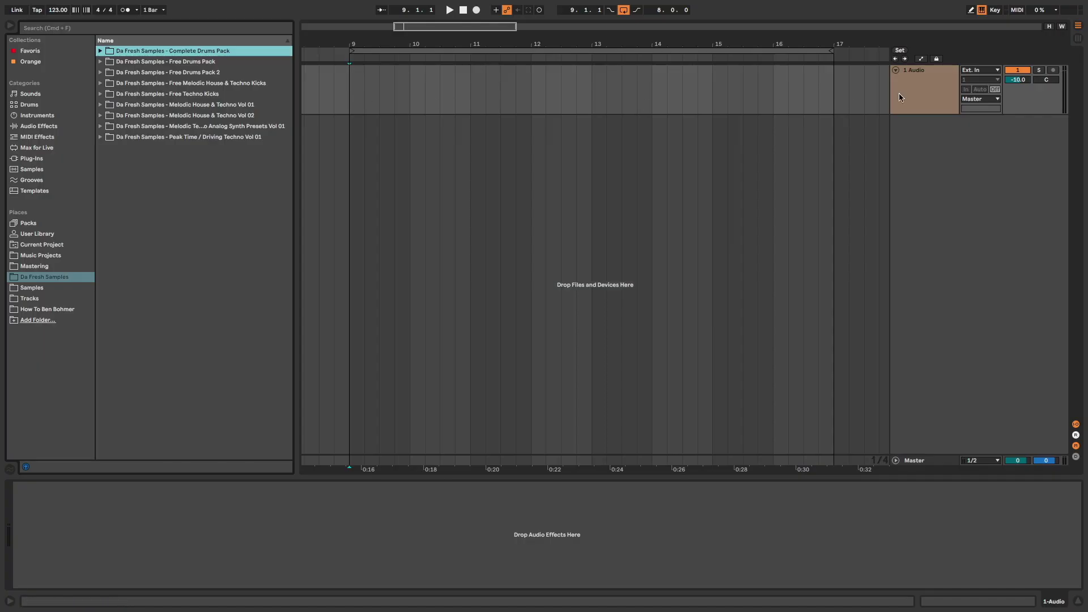
- Name the audio track "kick" and place DF_Kick_001.wav from the Complete Drums Pack on it at bar 9
left_click(908, 91)
key("super+r")
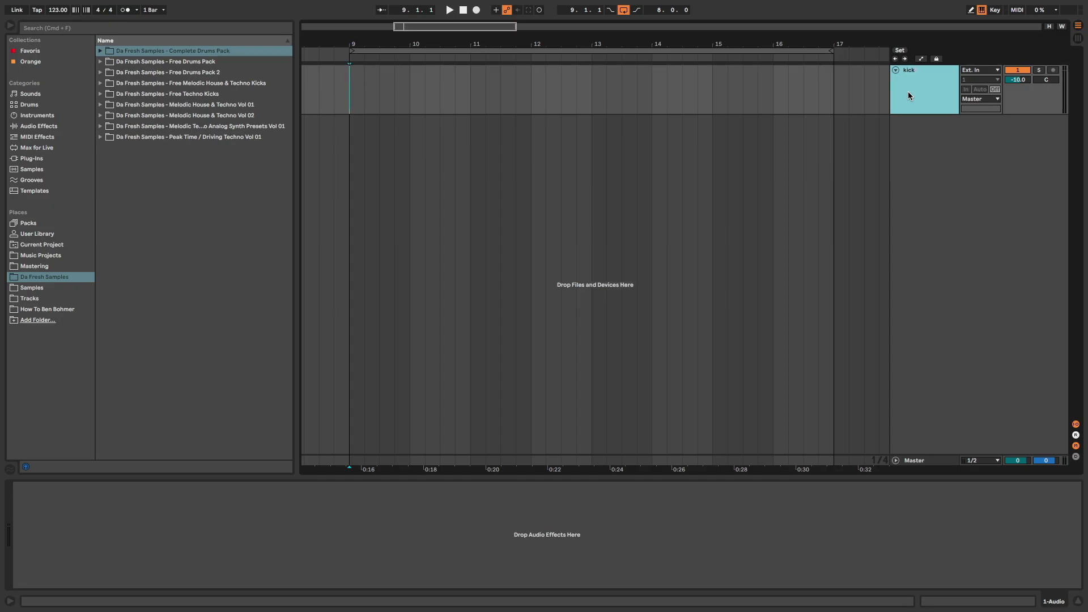
left_click(100, 50)
left_click(107, 116)
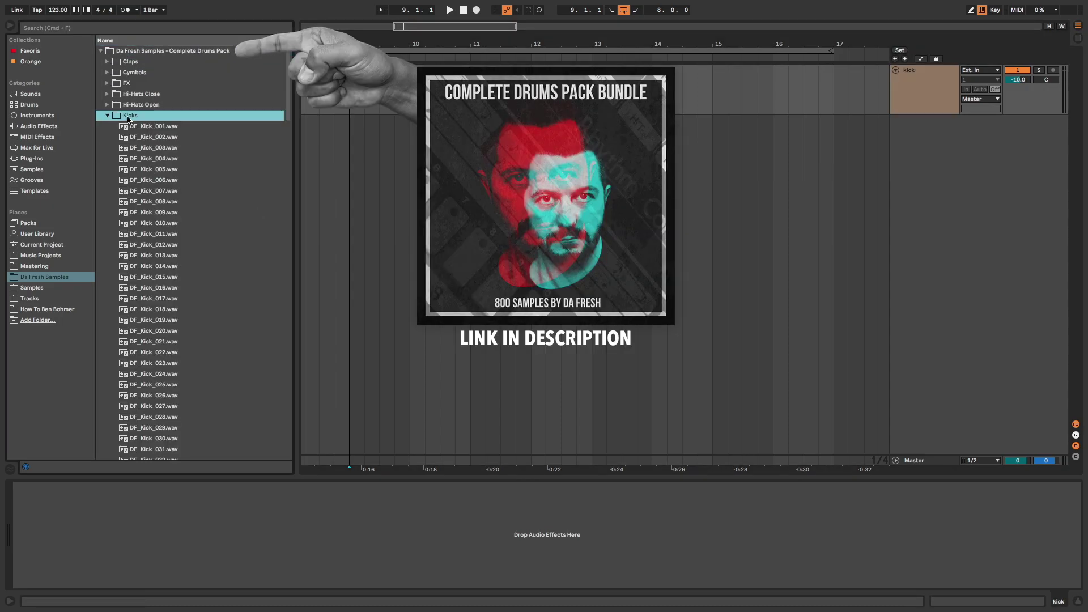
left_click_drag(149, 126, 352, 102)
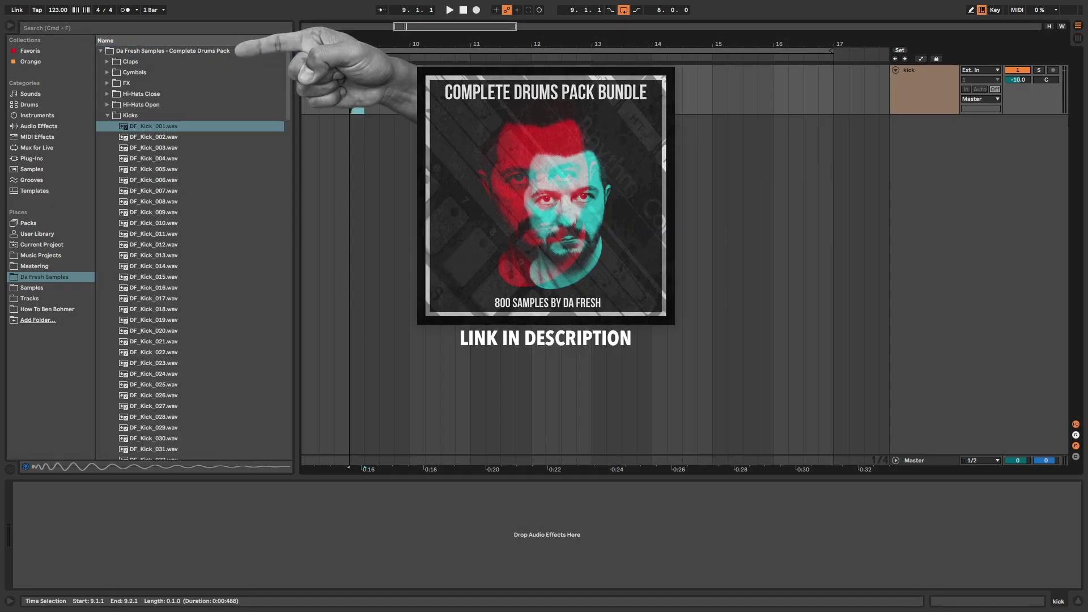
- Duplicate the kick clip onto every beat through the end of the eight-bar loop at bar 17
key("super+d")
key("super+d")
key("super+d")
key("super+d")
key("super+d")
key("super+d")
key("super+d")
key("super+d")
key("super+d")
key("super+d")
key("super+d")
key("super+d")
key("super+d")
key("super+d")
key("super+d")
key("super+d")
key("super+d")
key("super+d")
key("super+d")
key("super+d")
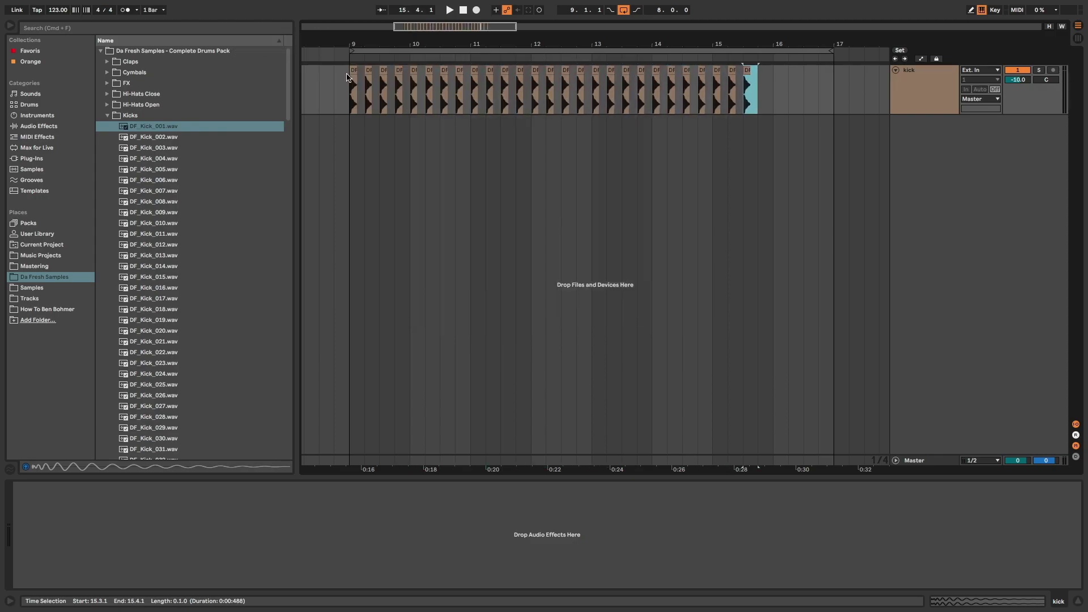
key("super+d")
key("super+d")
key("super+d")
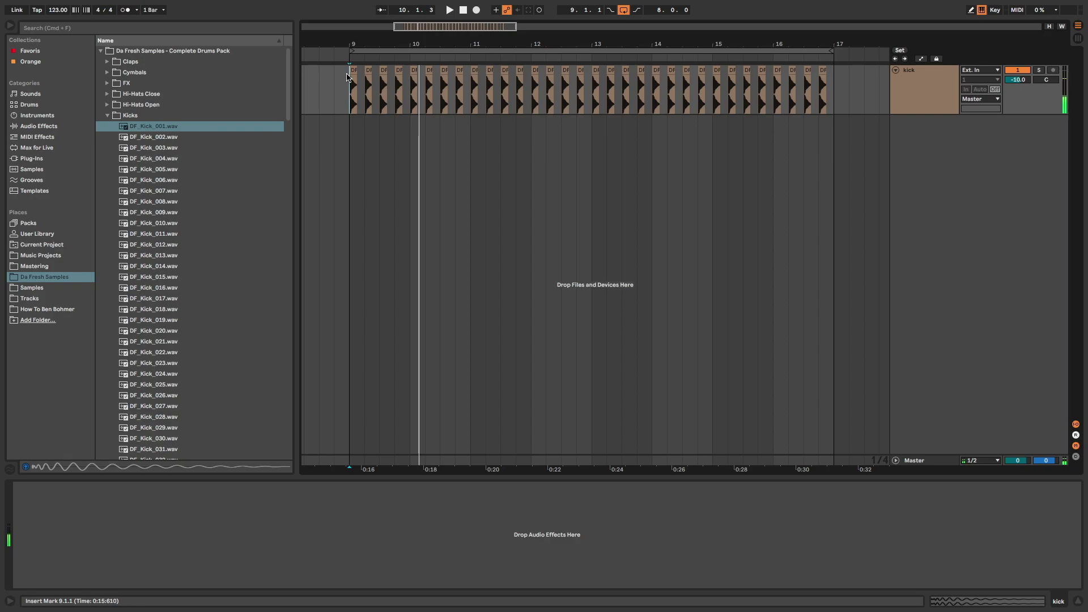
- Add an EQ Eight to the kick with a low cut at 26.6 Hz and a -4.34 dB dip at 2.30 kHz
left_click(39, 126)
double_click(135, 115)
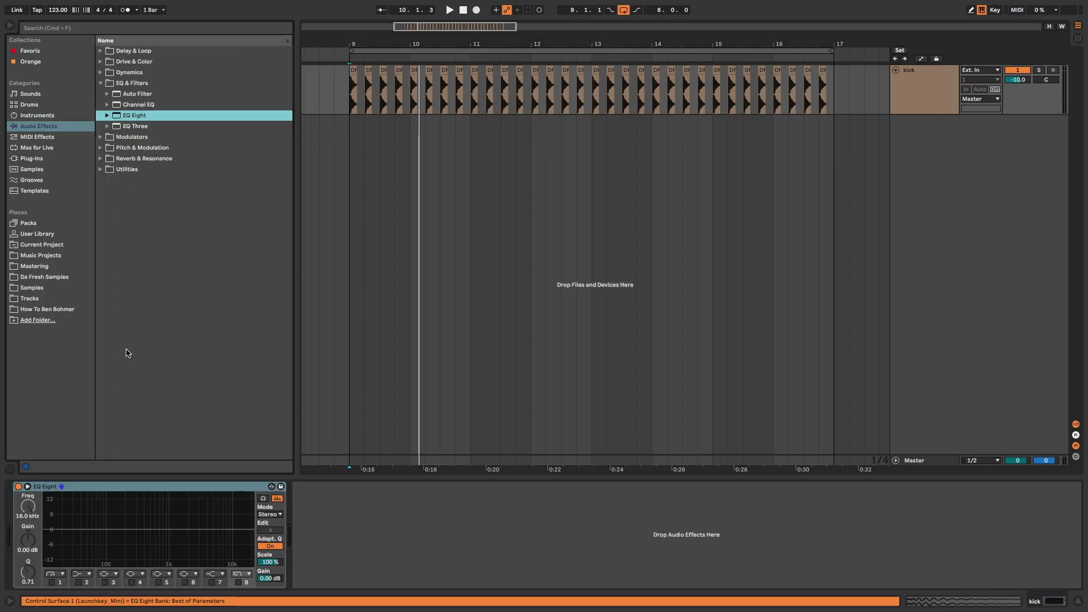
left_click(52, 582)
left_click_drag(24, 512, 24, 499)
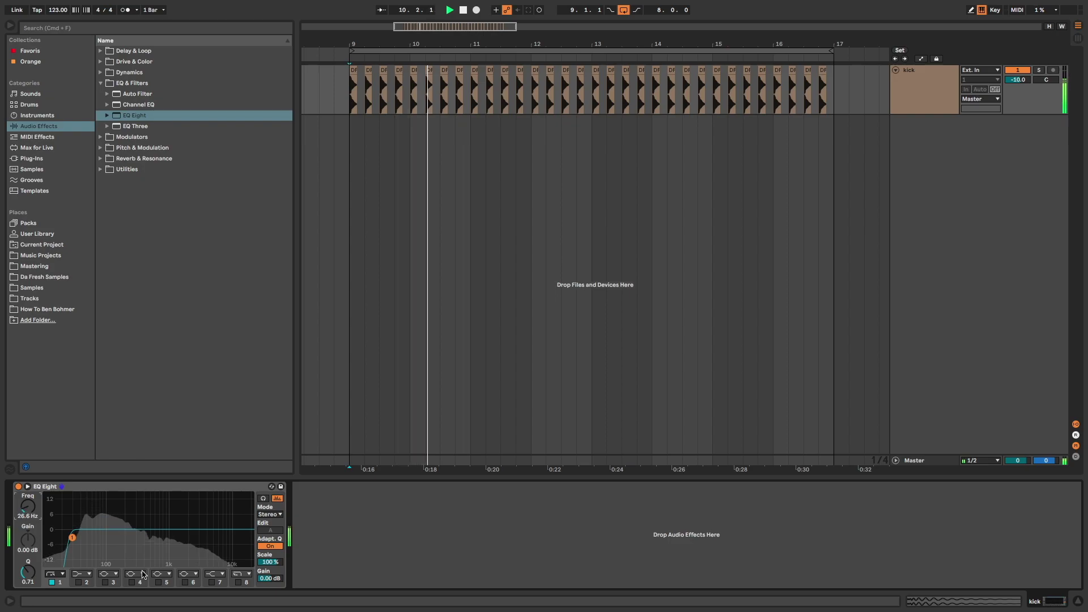
left_click(158, 582)
mouse_move(187, 530)
left_mouse_down()
mouse_move(182, 509)
mouse_move(190, 539)
left_mouse_up()
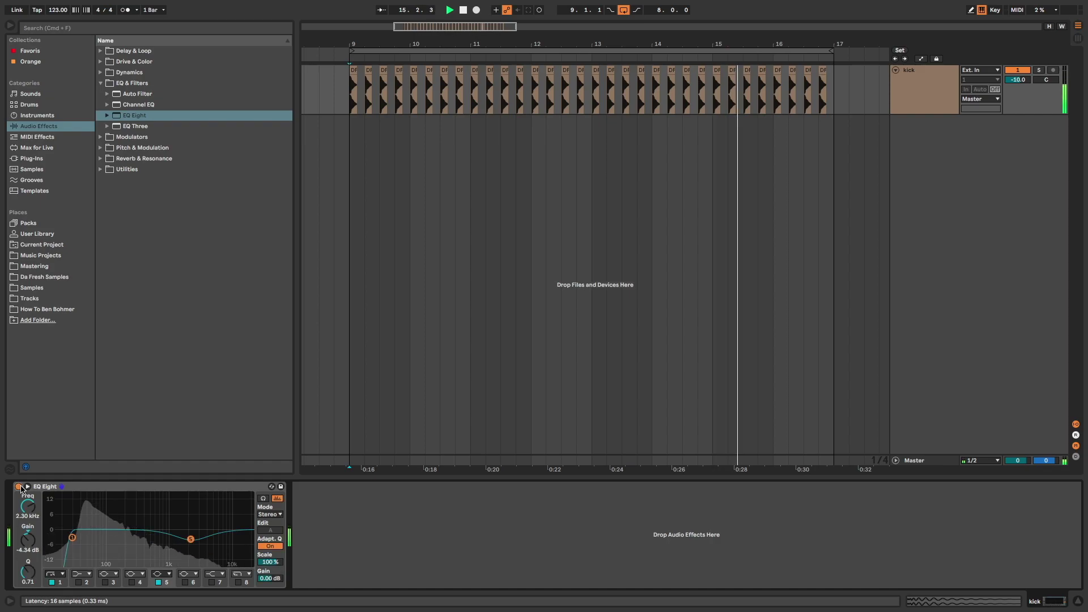
- Duplicate the kick track, name the copy "sc", fold it and deactivate it
left_click(910, 90)
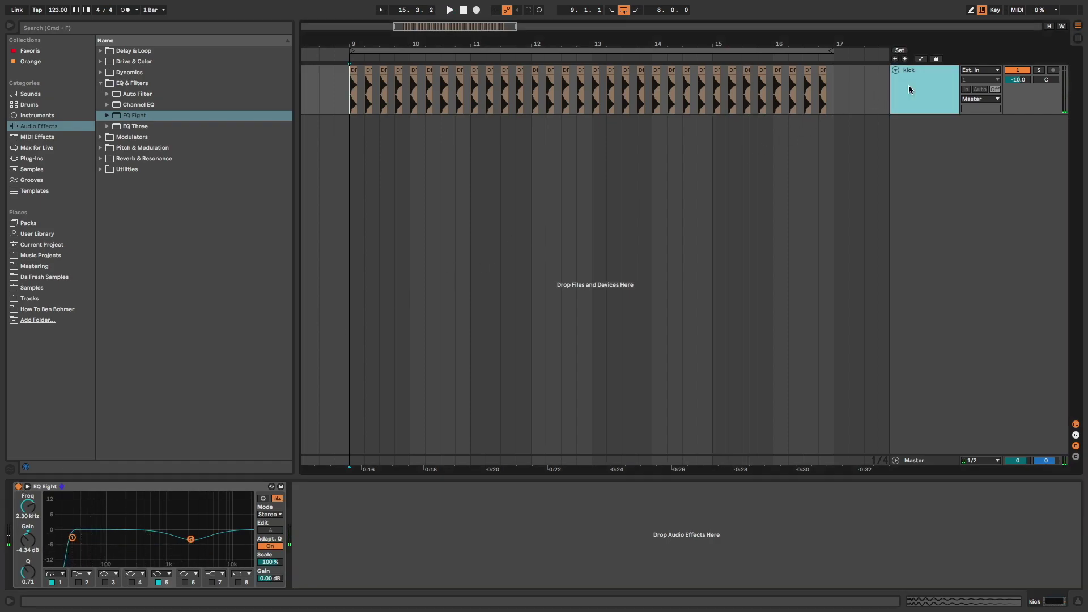
key("super+d")
key("super+r")
type("sc")
key("Return")
key("u")
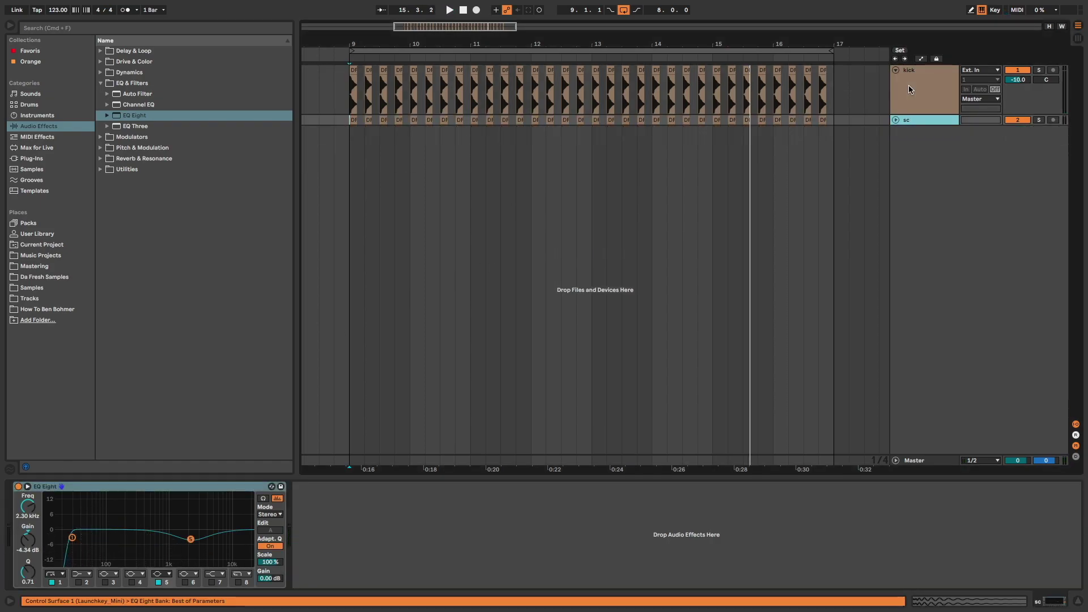
left_click(1014, 121)
- Insert a MIDI track named "shaker" and load a Simpler onto it
right_click(918, 153)
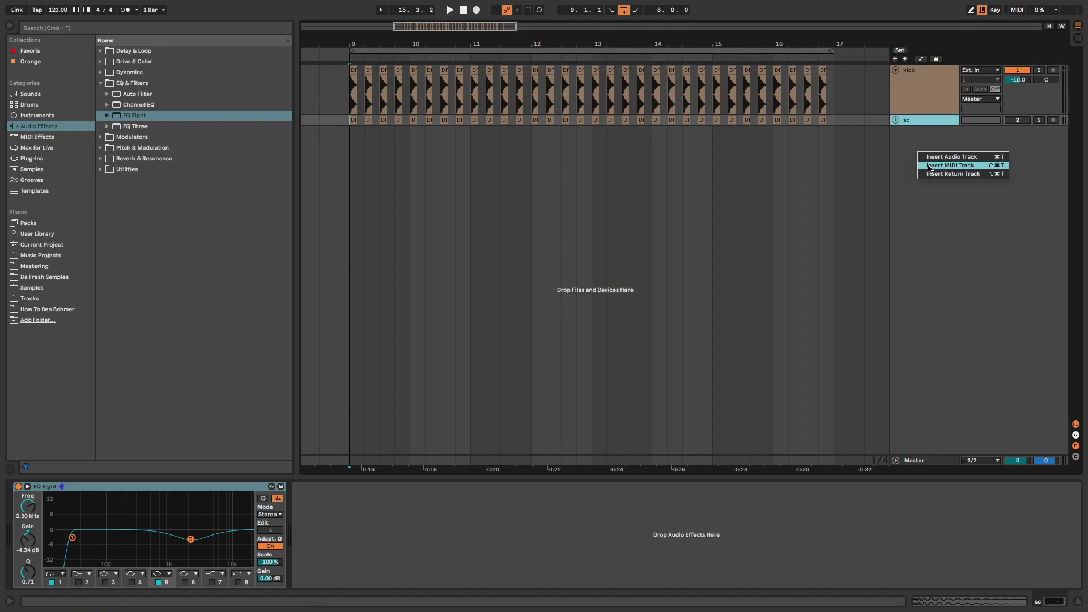
left_click(929, 166)
double_click(922, 133)
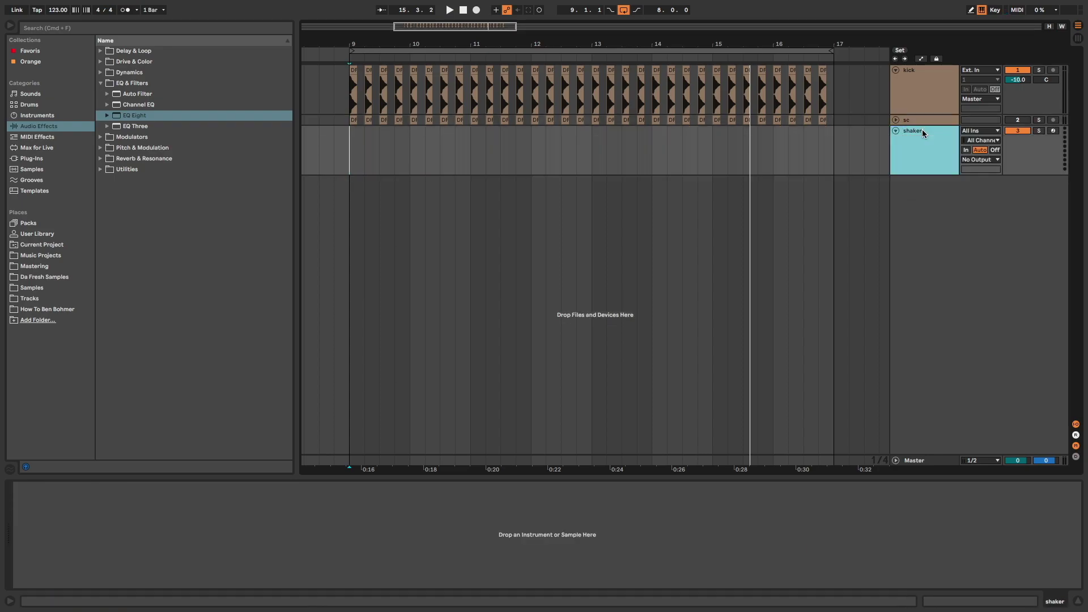
left_click(50, 116)
double_click(127, 160)
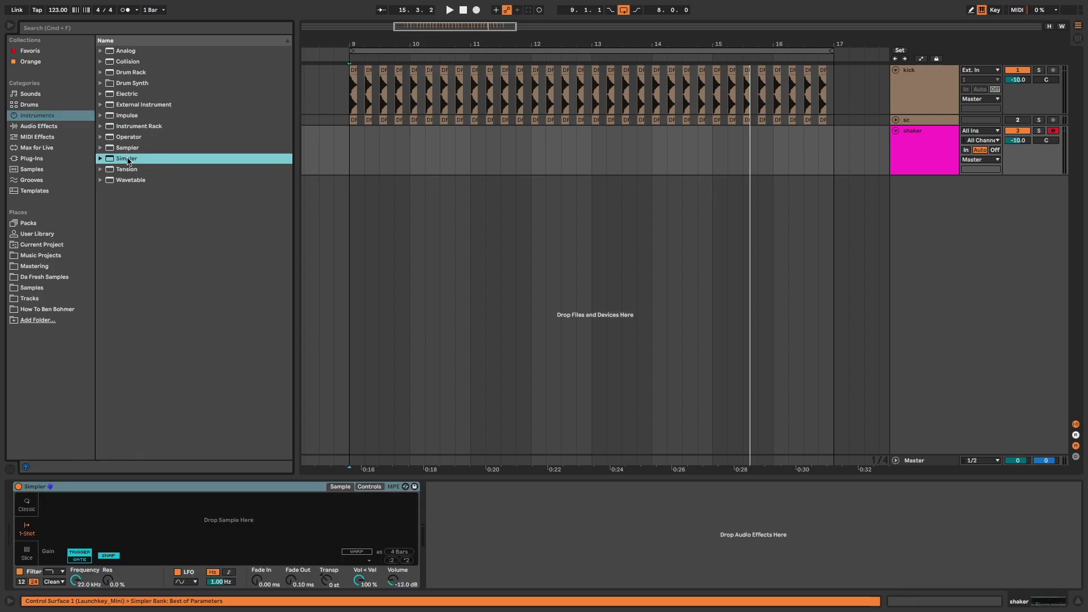
- Load DF_Shaker_002.wav from the Complete Drums Pack's Shakers folder into the Simpler
left_click(64, 276)
left_click(107, 115)
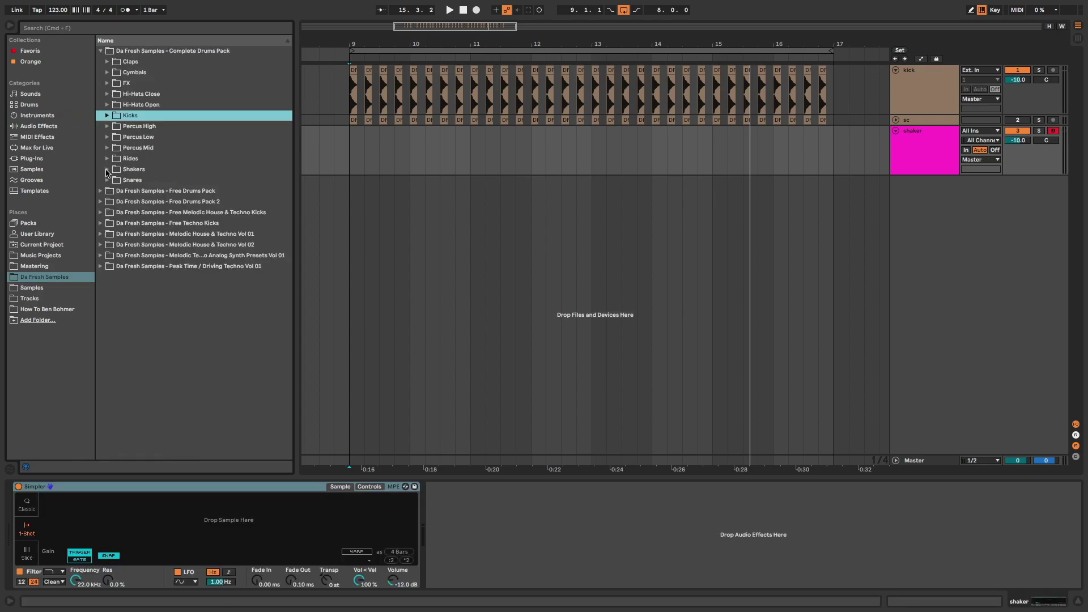
left_click(107, 169)
left_click(144, 192)
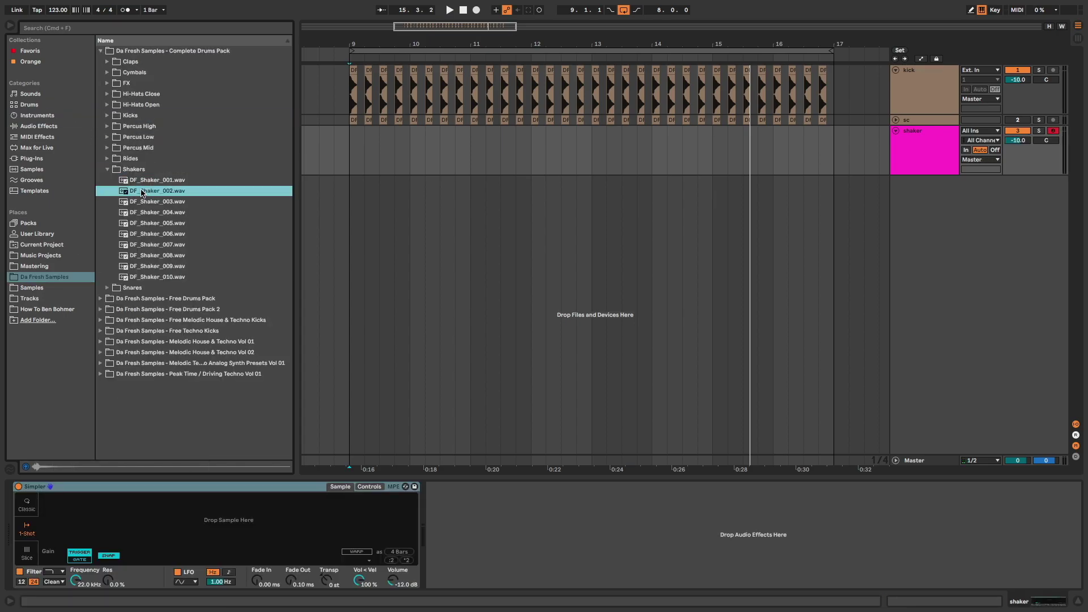
left_click_drag(142, 192, 178, 506)
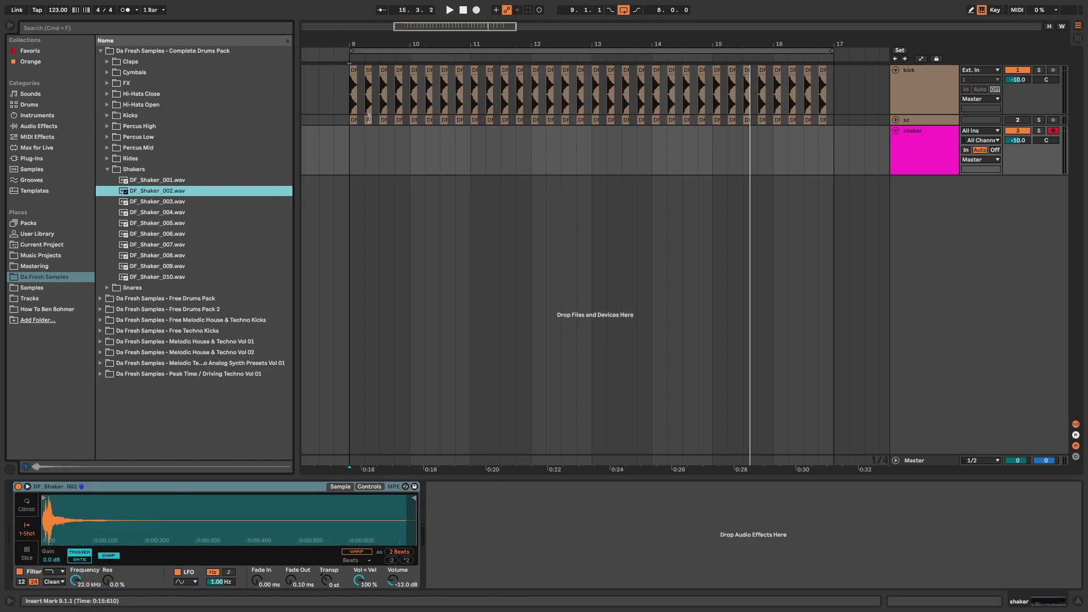
- Create an empty one-bar MIDI clip at bar 9 on the shaker track
left_click_drag(352, 142, 411, 148)
right_click(402, 133)
left_click(449, 220)
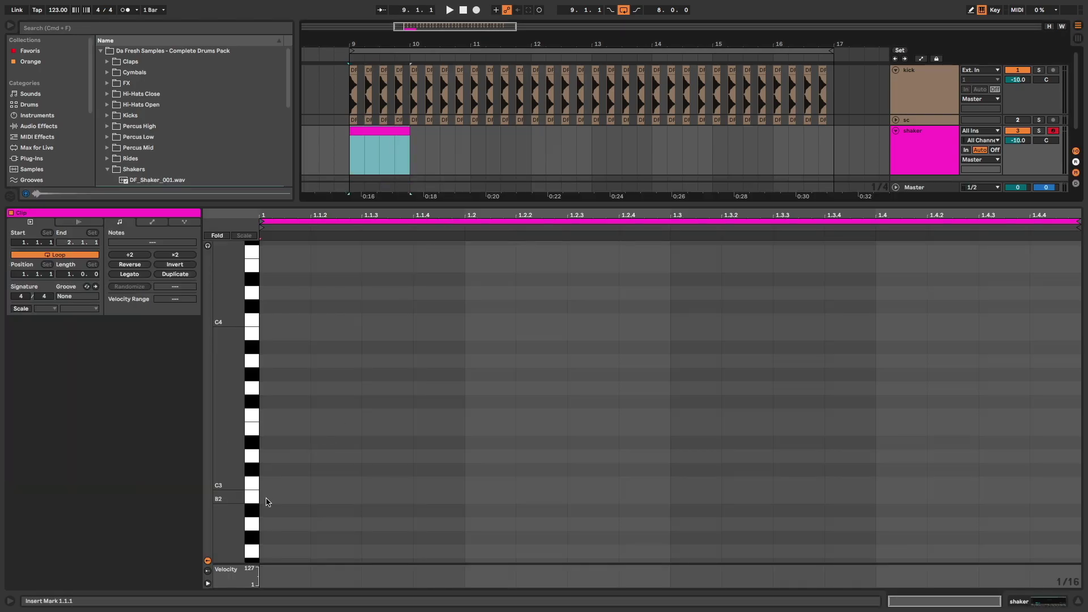
- Fill the clip's first beat with four C3 sixteenth notes and vary their velocities, setting the fourth to 78
double_click(286, 483)
key("ctrl+d")
key("ctrl+d")
key("ctrl+d")
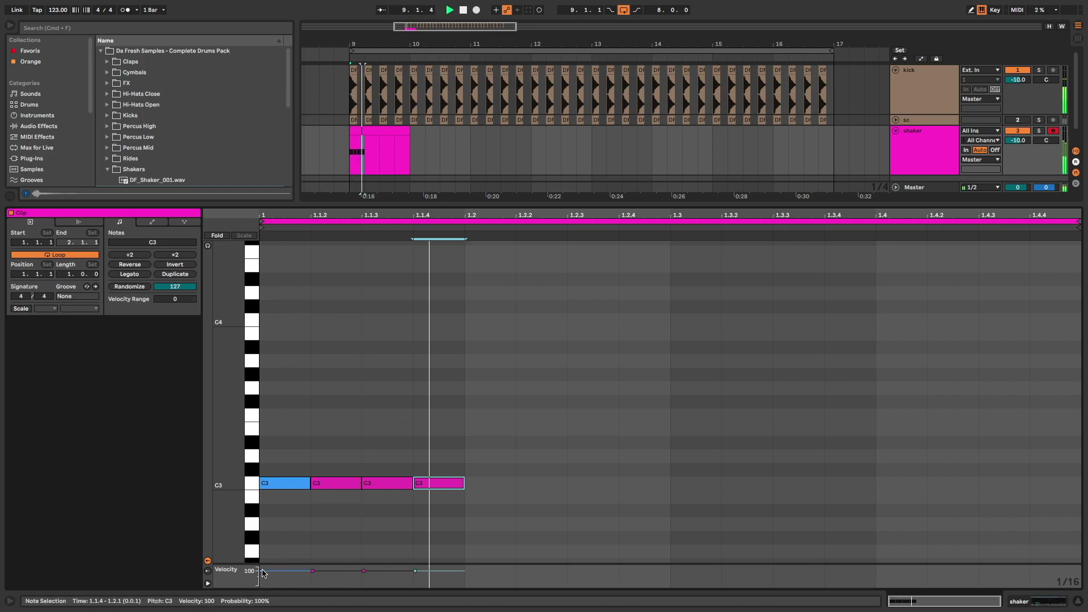
left_click_drag(262, 573, 262, 580)
left_click(313, 570)
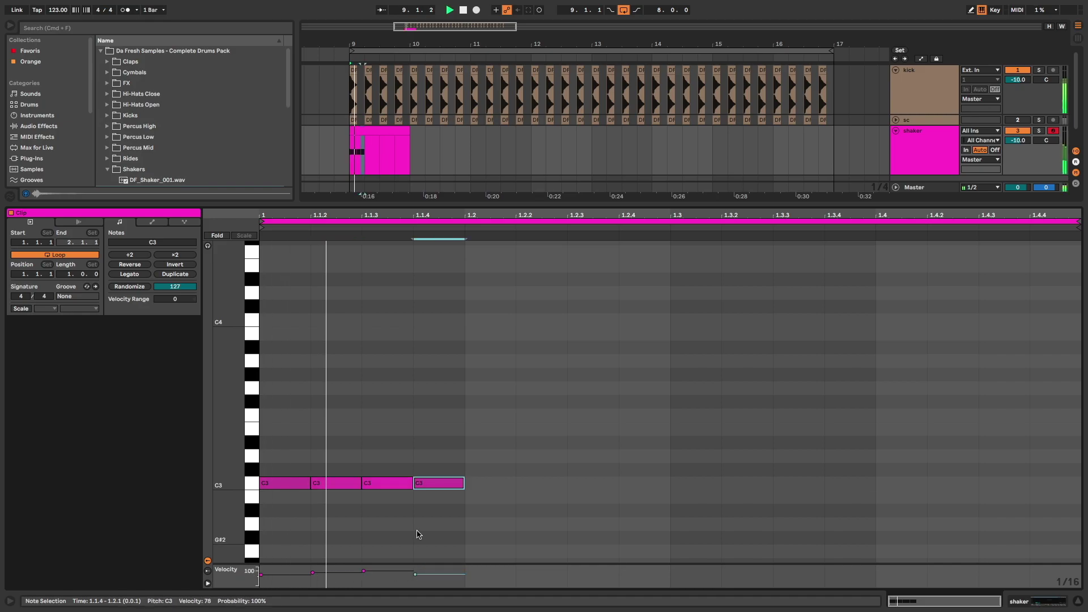
- Repeat the four-note pattern across the whole bar and extend the looped shaker clip to bar 17
left_click_drag(442, 454, 285, 487)
key("ctrl+d")
key("ctrl+d")
key("ctrl+d")
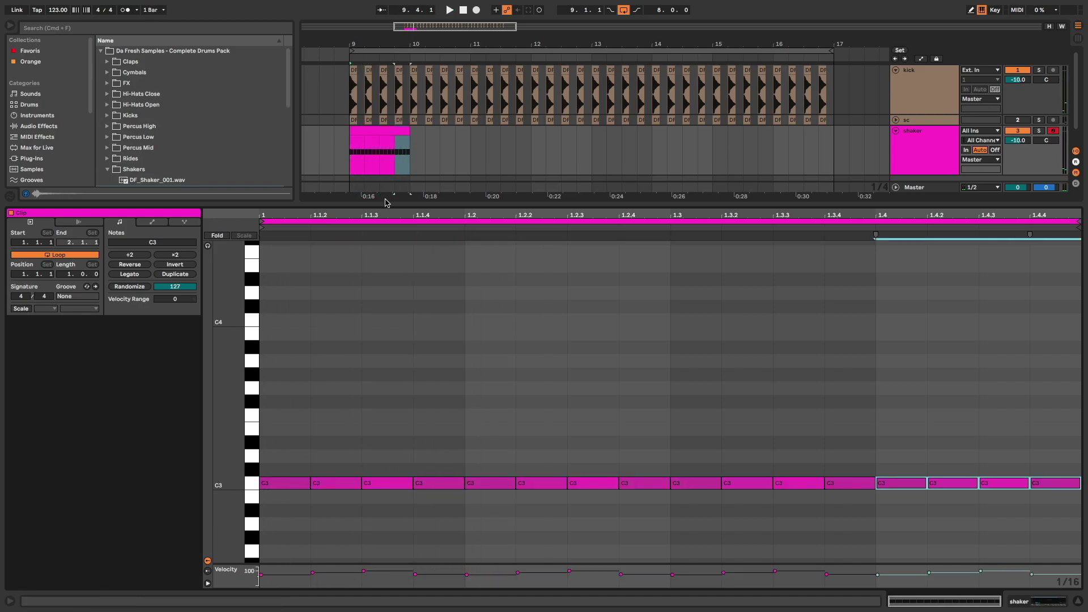
left_click_drag(383, 202, 383, 313)
left_click_drag(410, 140, 827, 140)
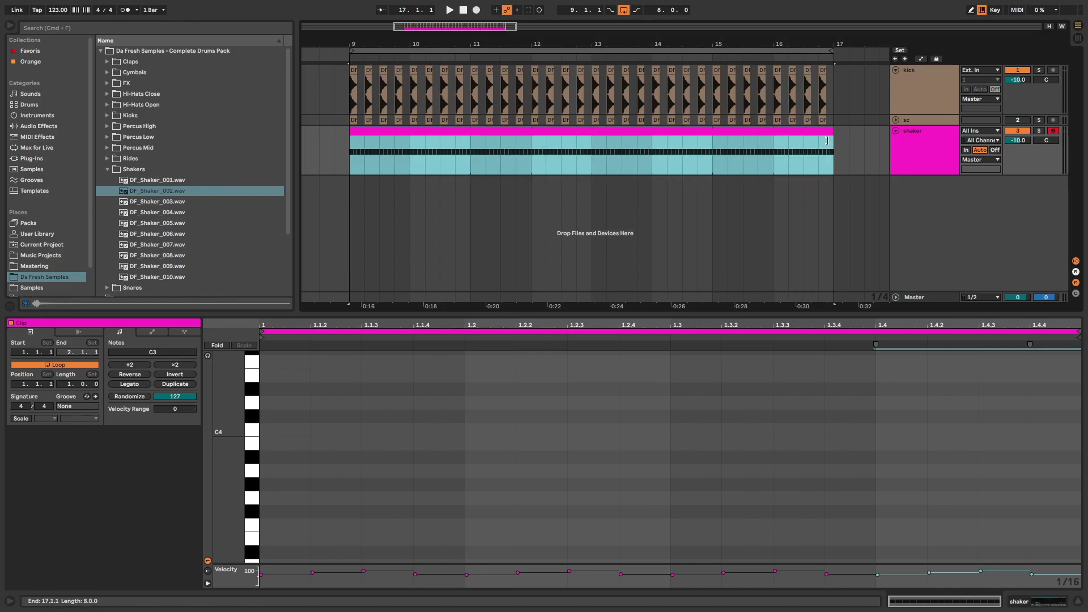
- Play the shaker with the kick from bar 9 and set the shaker Simpler's random pan to 22 %
left_click(350, 160)
key("space")
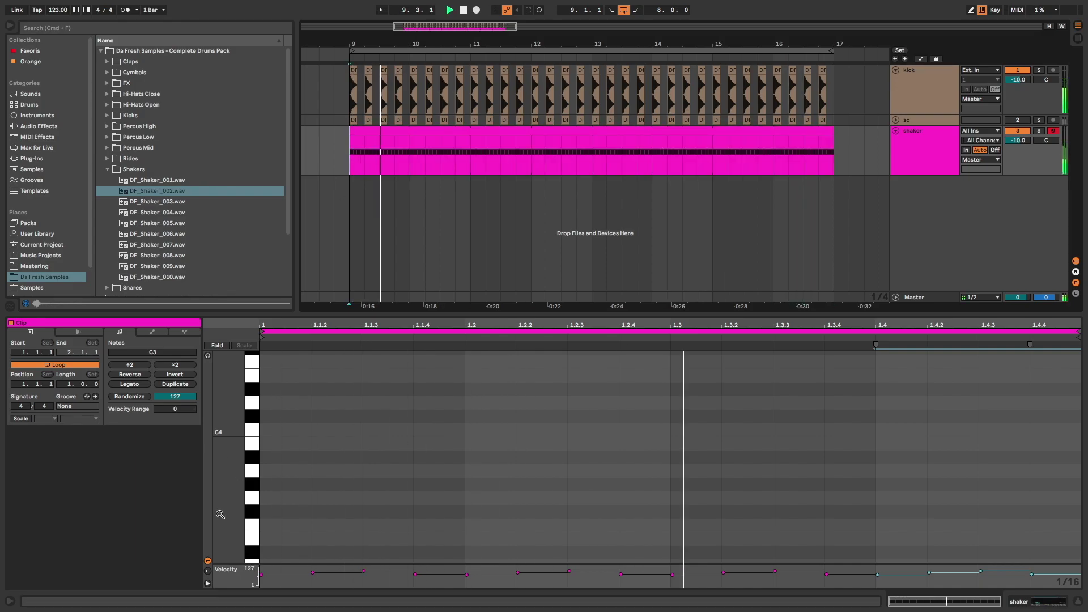
left_click_drag(219, 513, 219, 424)
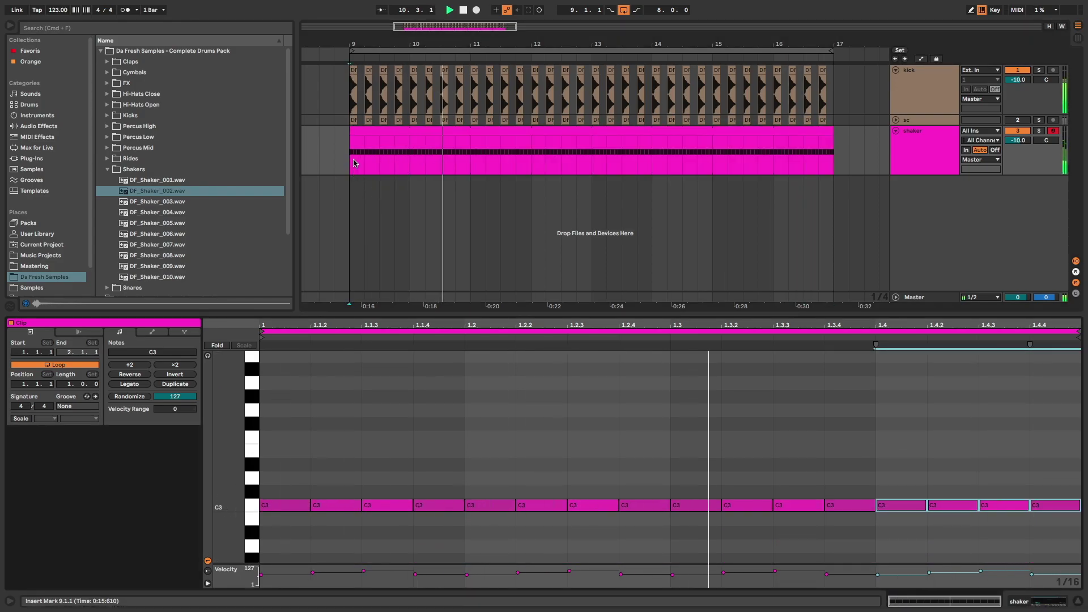
left_click(907, 159)
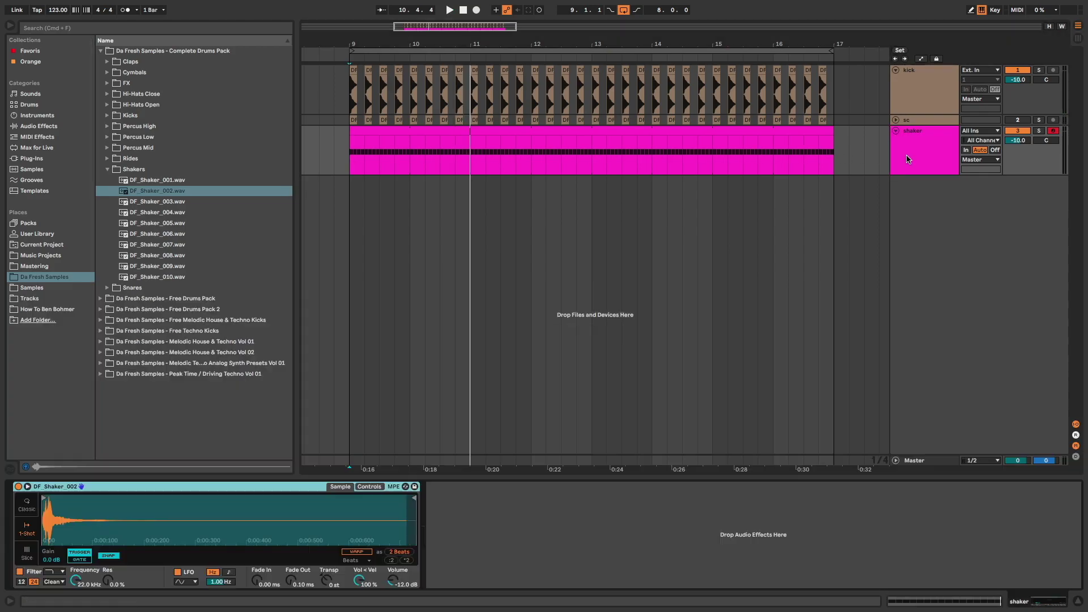
left_click(369, 487)
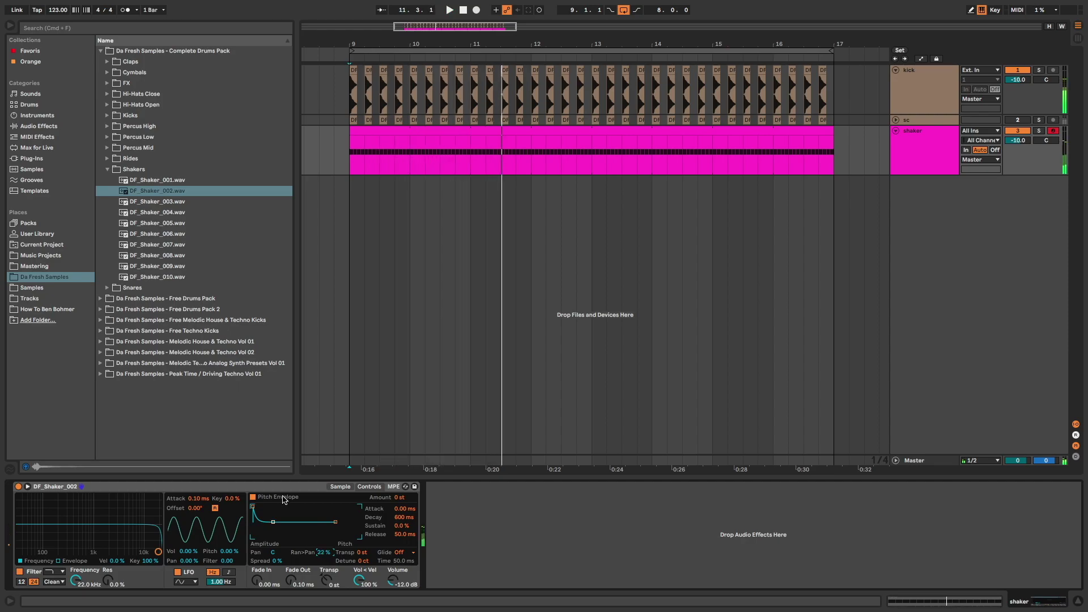
- Add an EQ Eight to the shaker with a low cut at 1.09 kHz and a high cut at 16.0 kHz, and lower the track volume to -26.6 dB
left_click(56, 126)
double_click(136, 116)
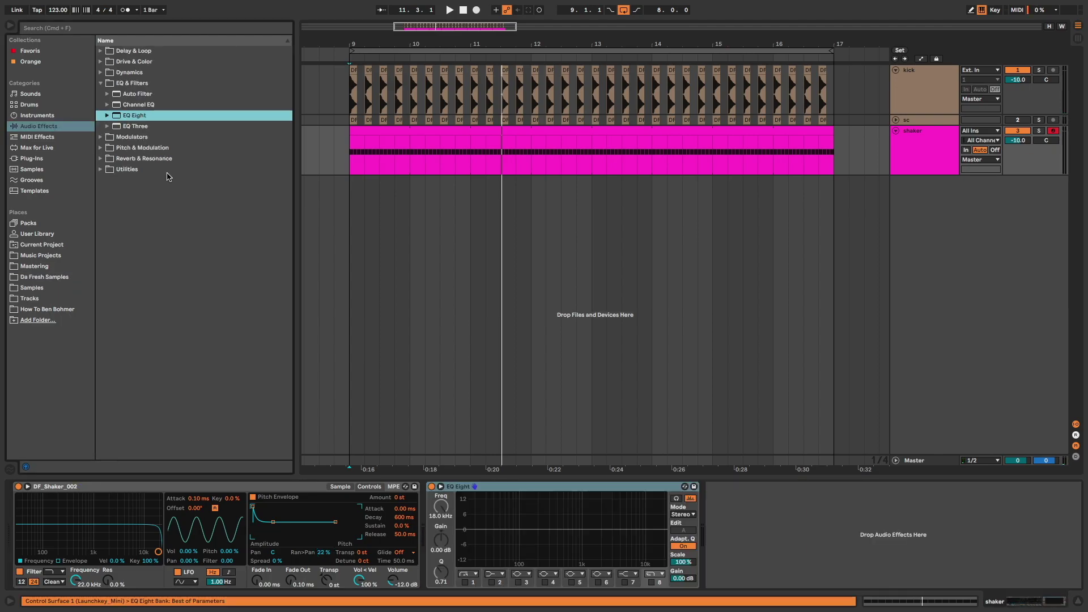
left_click(465, 582)
key("space")
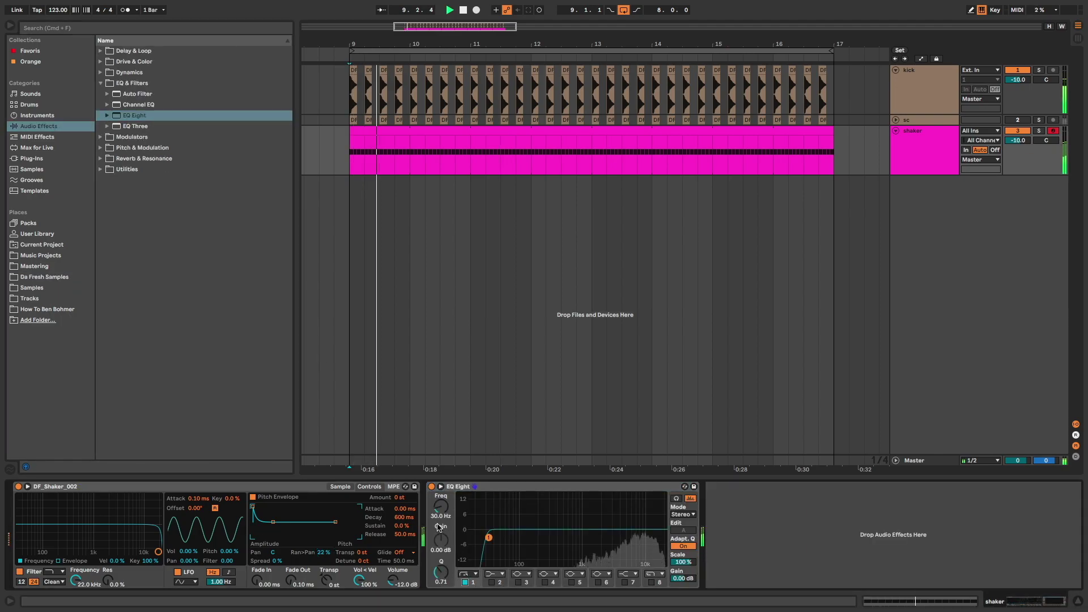
left_click_drag(488, 540, 584, 538)
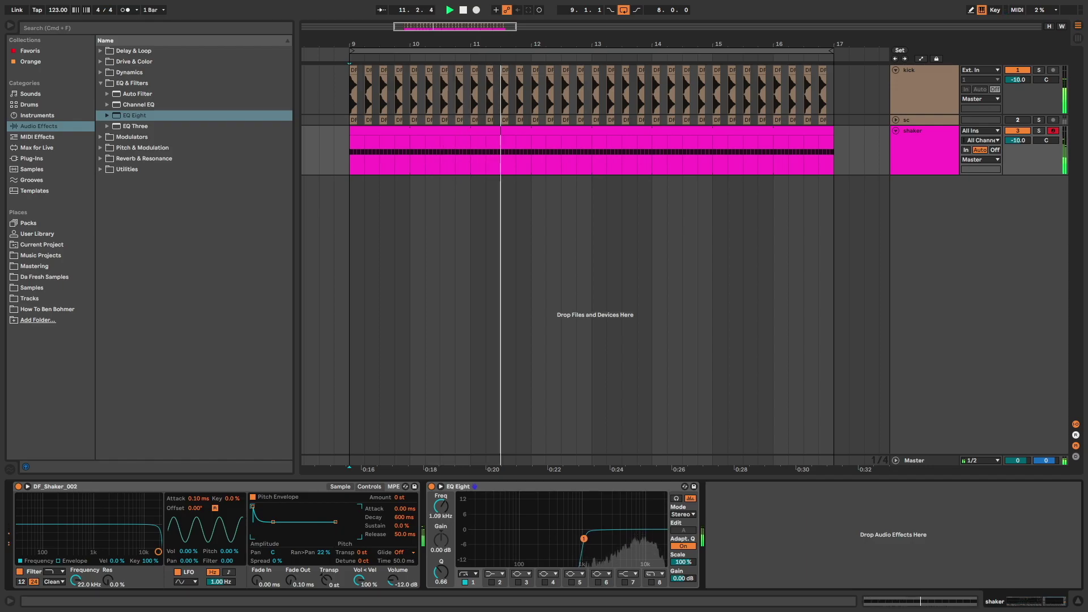
left_click(650, 582)
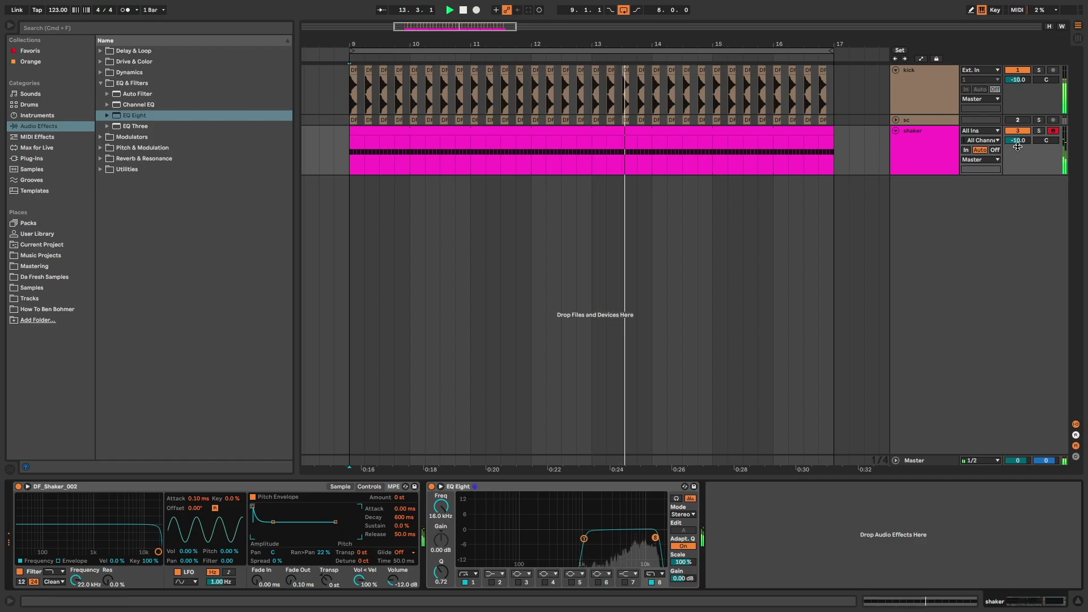
mouse_move(1018, 140)
left_mouse_down()
mouse_move(1018, 173)
mouse_move(1018, 161)
left_mouse_up()
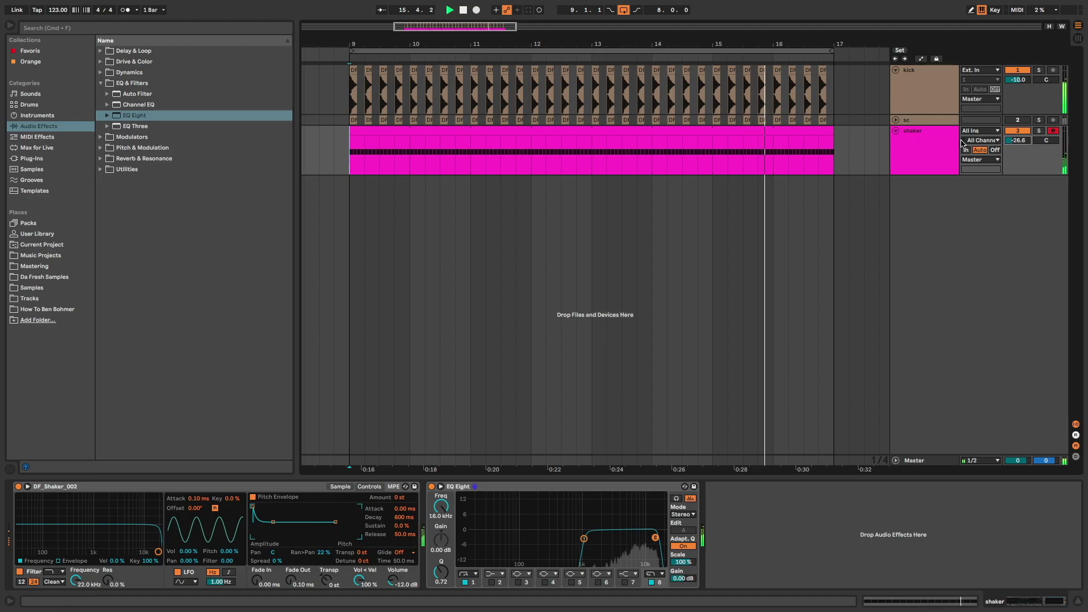
- Insert a MIDI track named "hi-hat o" below the shaker and load a Simpler onto it
right_click(929, 188)
left_click(936, 206)
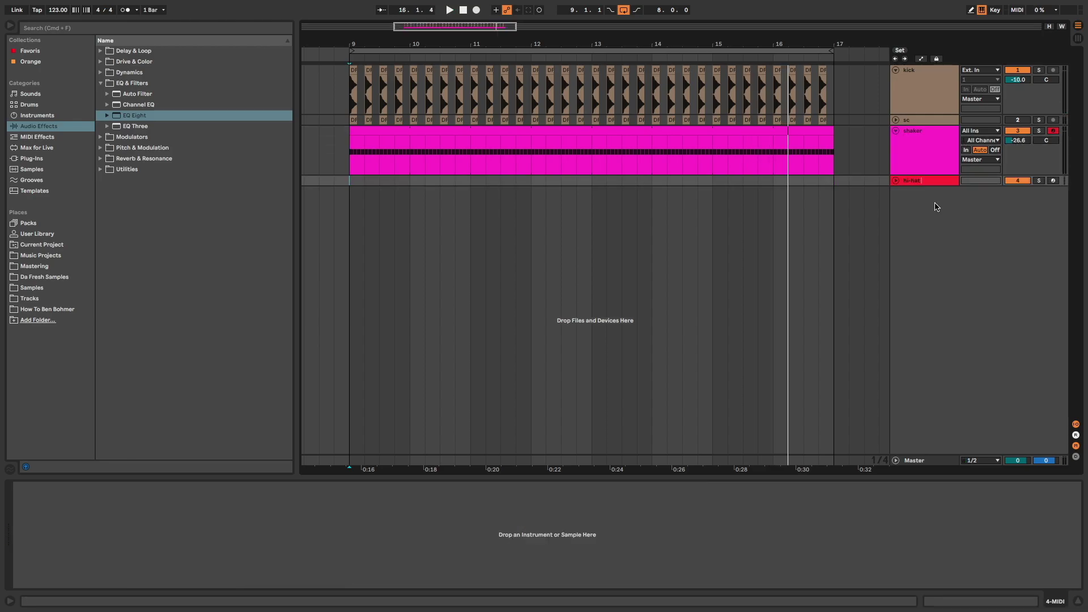
type("hi-hat o")
key("Return")
left_click(79, 116)
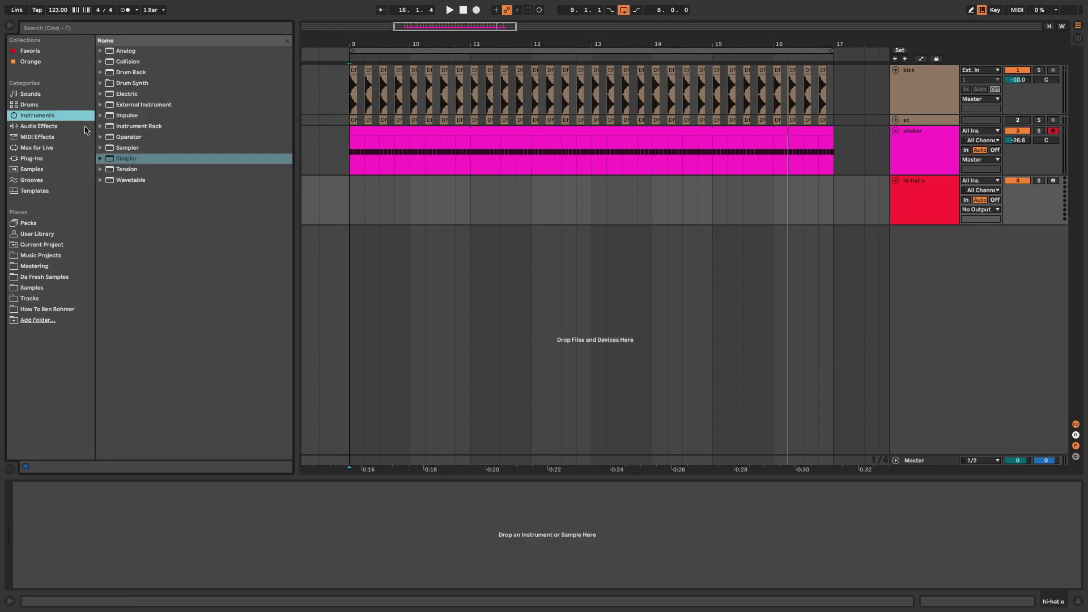
double_click(140, 159)
- Load DF_HHClose_055.wav from the Hi-Hats Close folder of the Complete Drums Pack into the hi-hat o Simpler
left_click(62, 277)
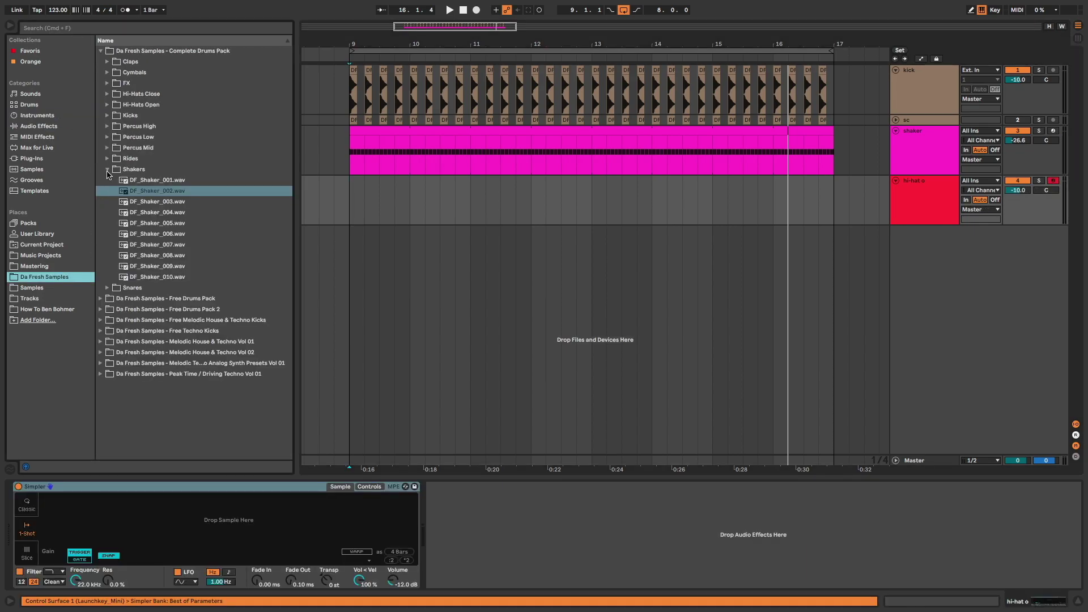
left_click(108, 170)
left_click(107, 94)
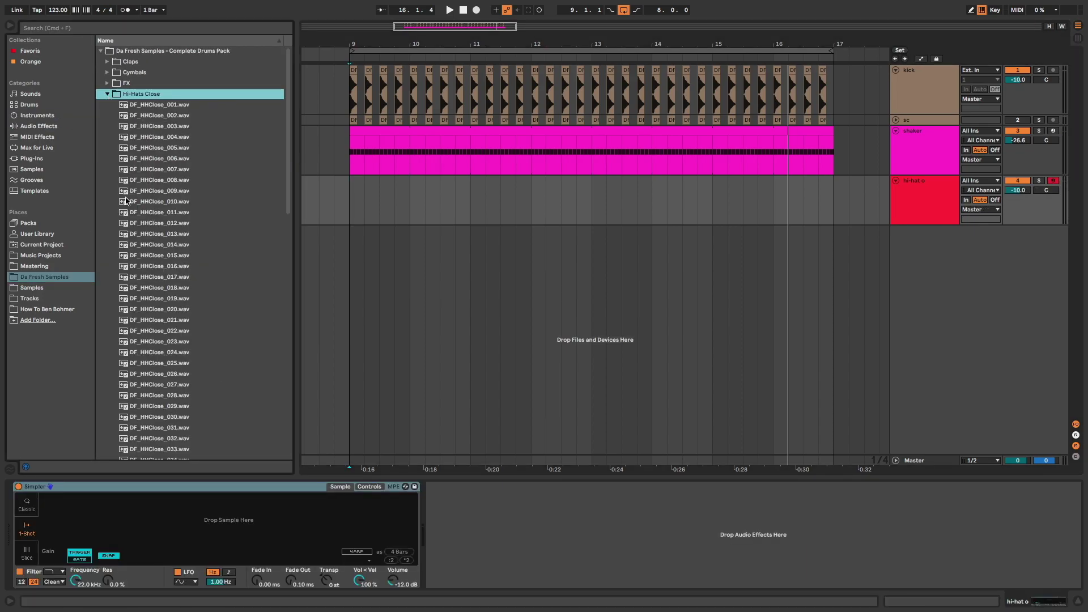
scroll(165, 291, "down", 10)
left_click(175, 154)
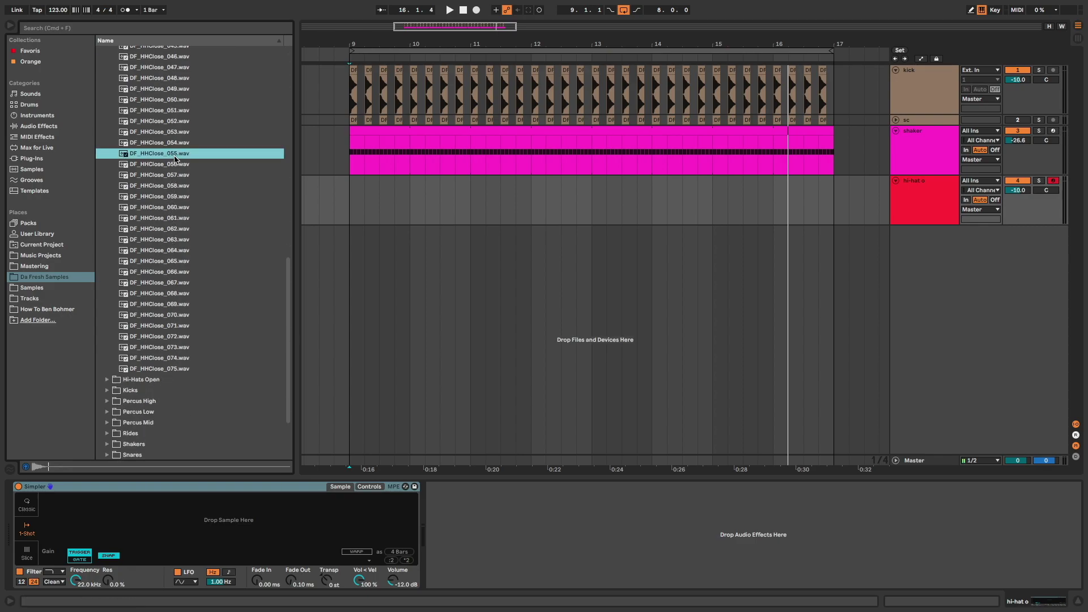
left_click_drag(165, 158, 218, 506)
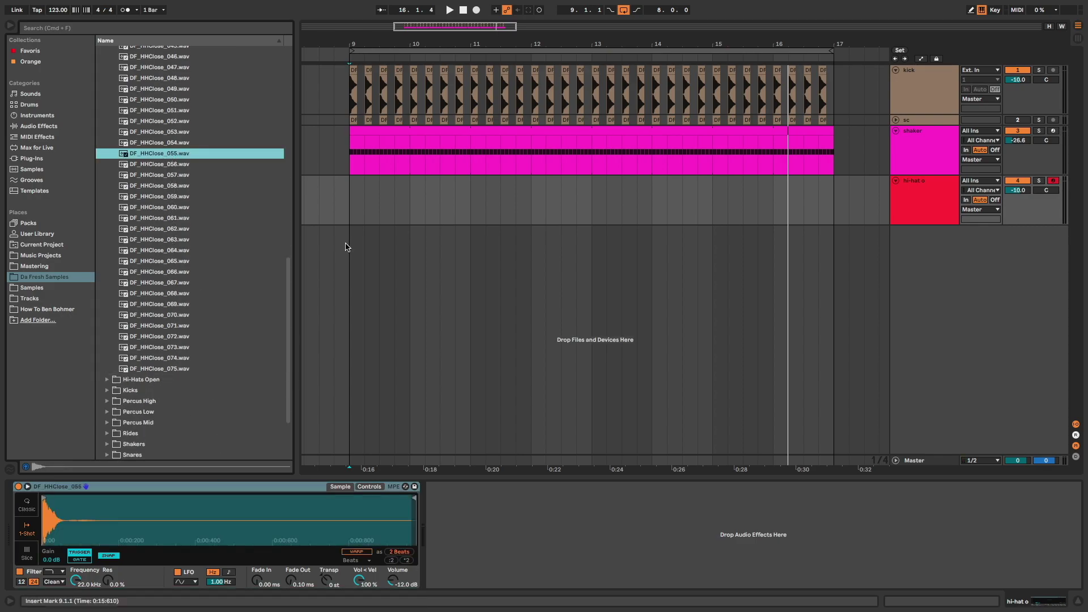
- Create a one-bar hi-hat clip at bar 9 with C3 offbeat notes at 1.1.3, 1.2.3, 1.3.3 and 1.4.3, and loop it to bar 17
left_click_drag(350, 183, 410, 187)
right_click(408, 185)
left_click(420, 263)
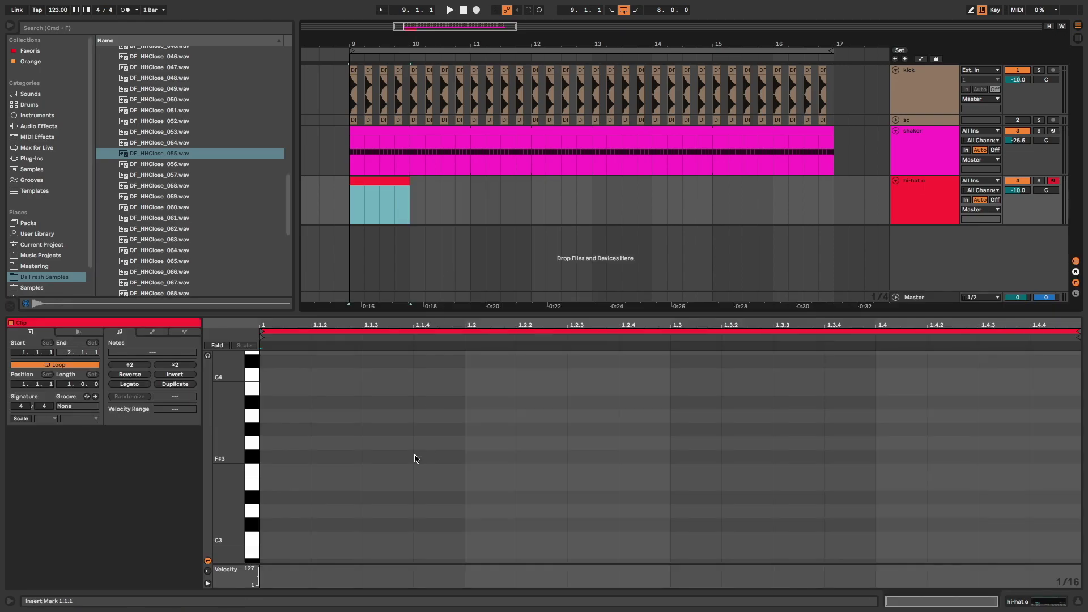
left_click(375, 538)
key("space")
left_click(583, 539)
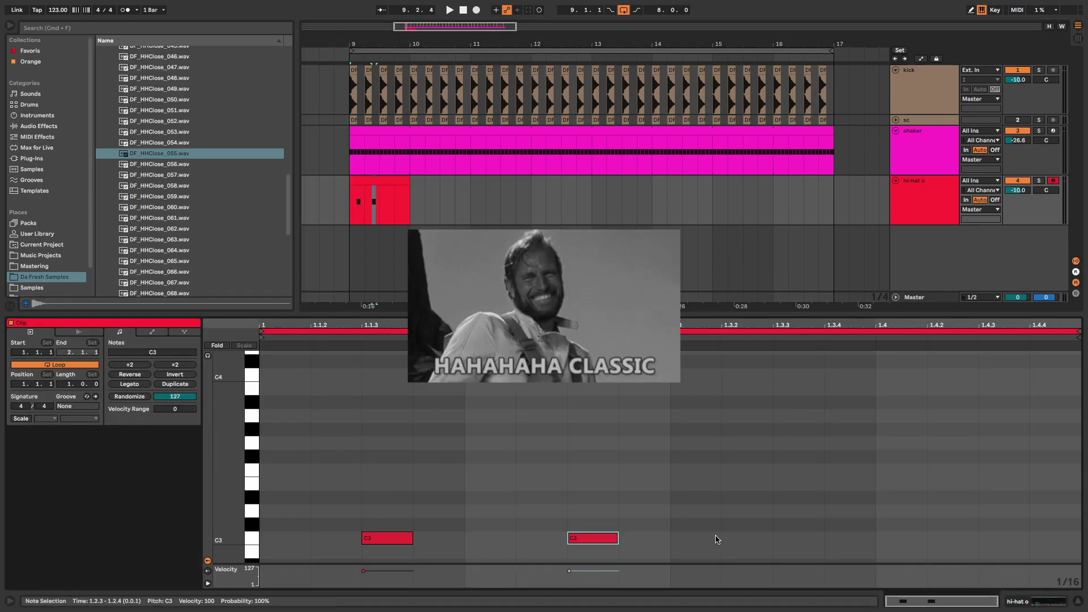
left_click(784, 538)
left_click(989, 538)
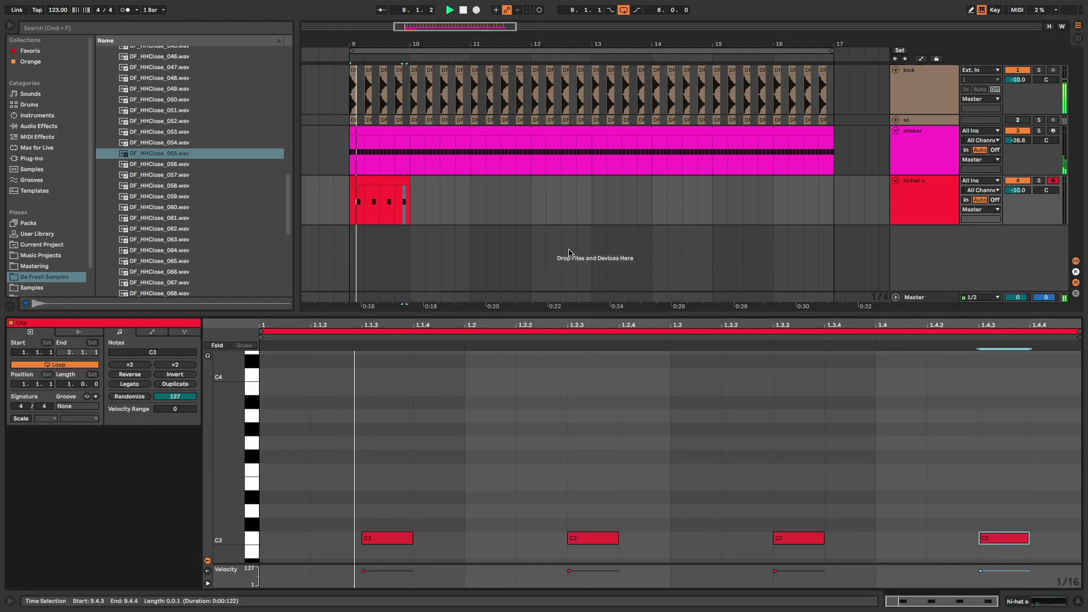
left_click_drag(403, 178, 833, 183)
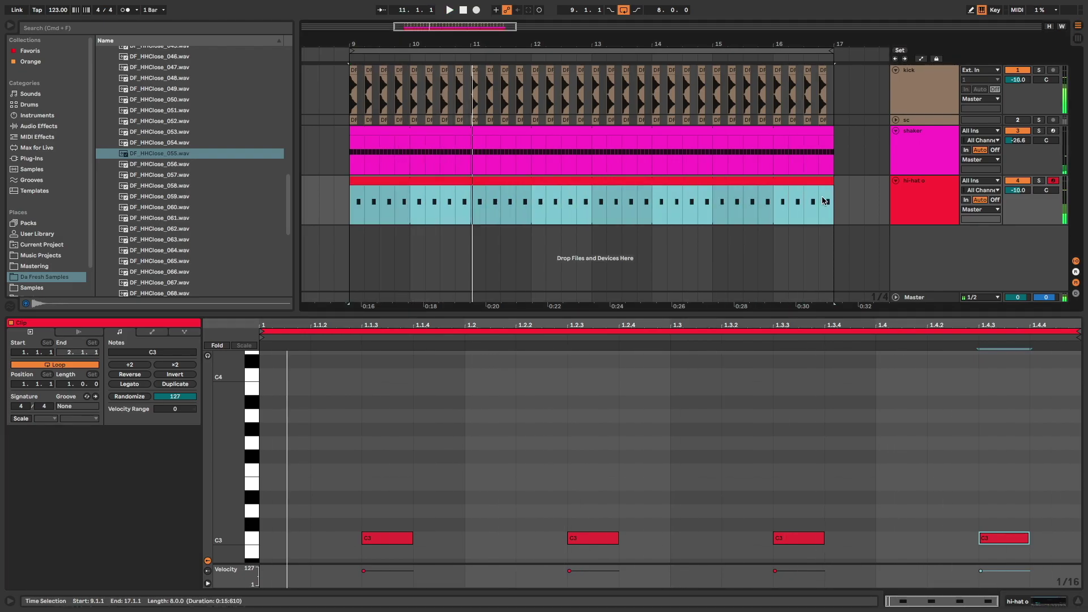
- Add an EQ Eight to the hi-hat with a low cut below 1 kHz and a -5.48 dB bell at 12.9 kHz, Q 1.46
double_click(942, 187)
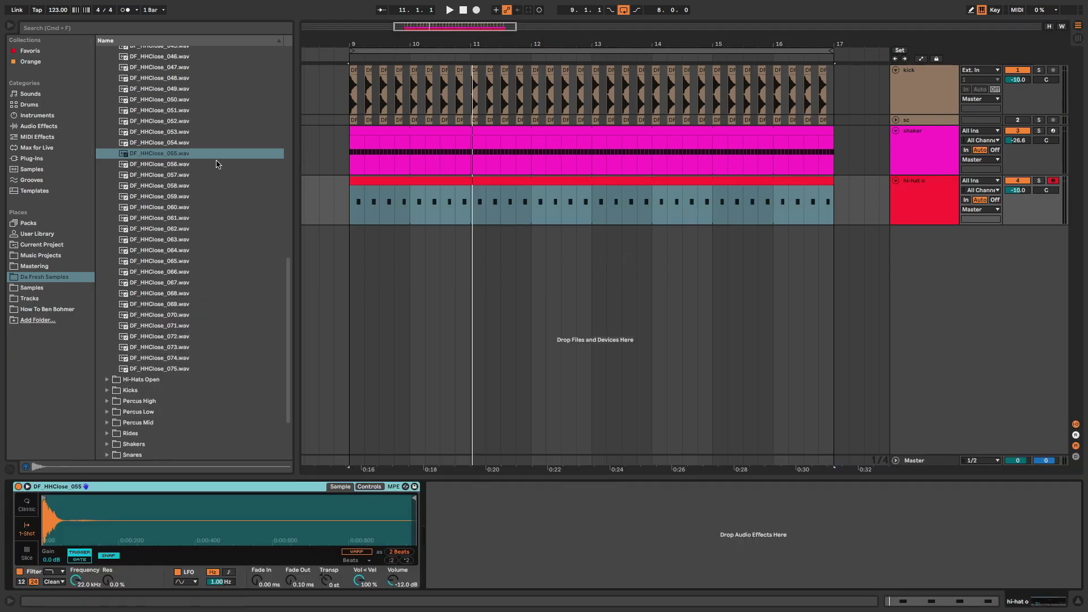
left_click(61, 128)
double_click(138, 116)
left_click(464, 582)
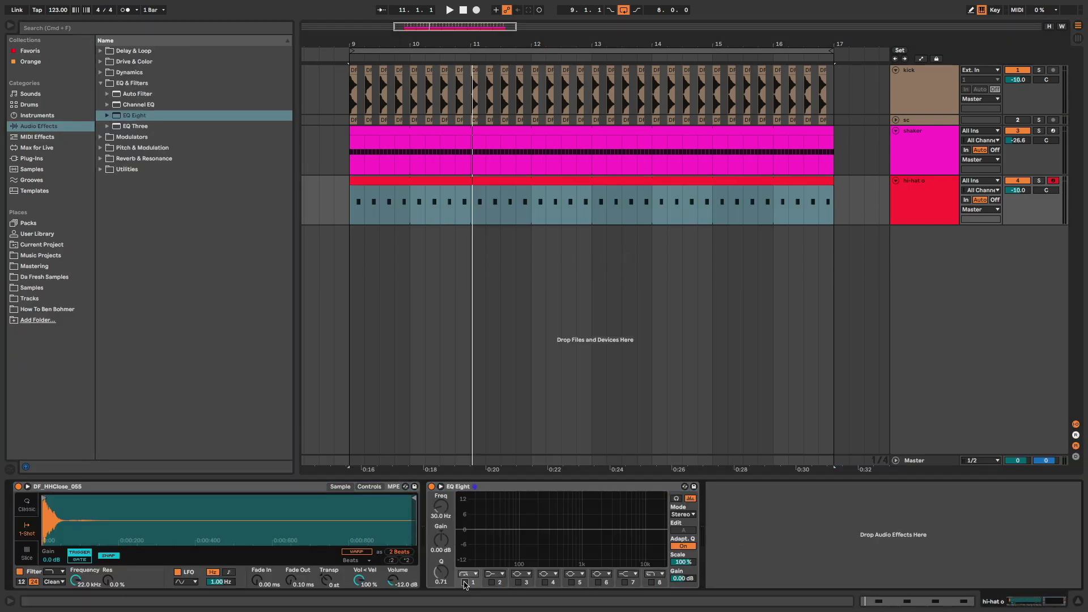
left_click_drag(488, 537, 568, 539)
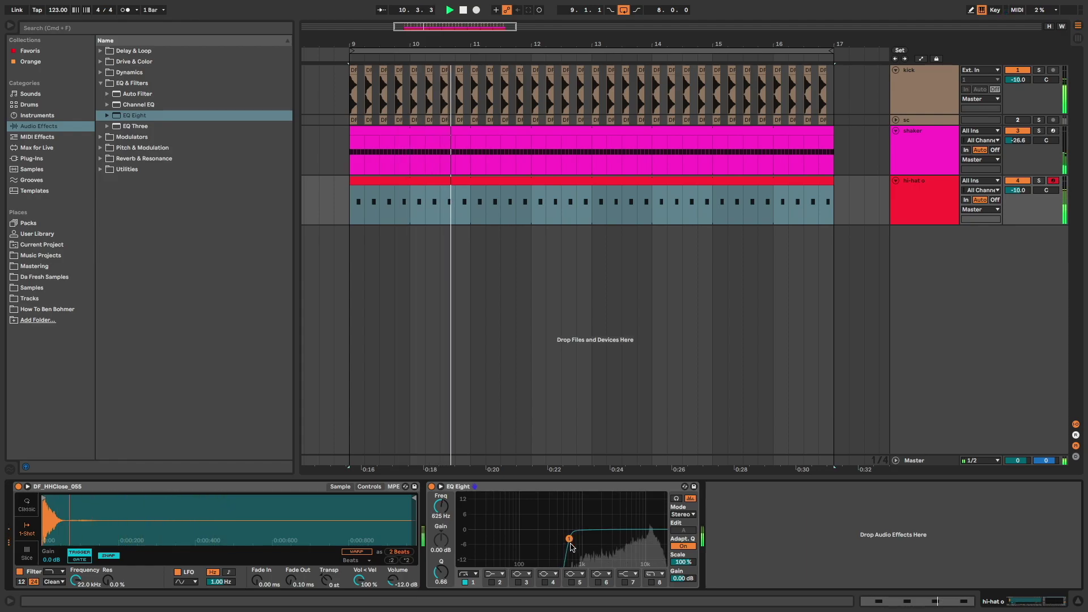
left_click(598, 582)
left_click_drag(643, 529, 649, 529)
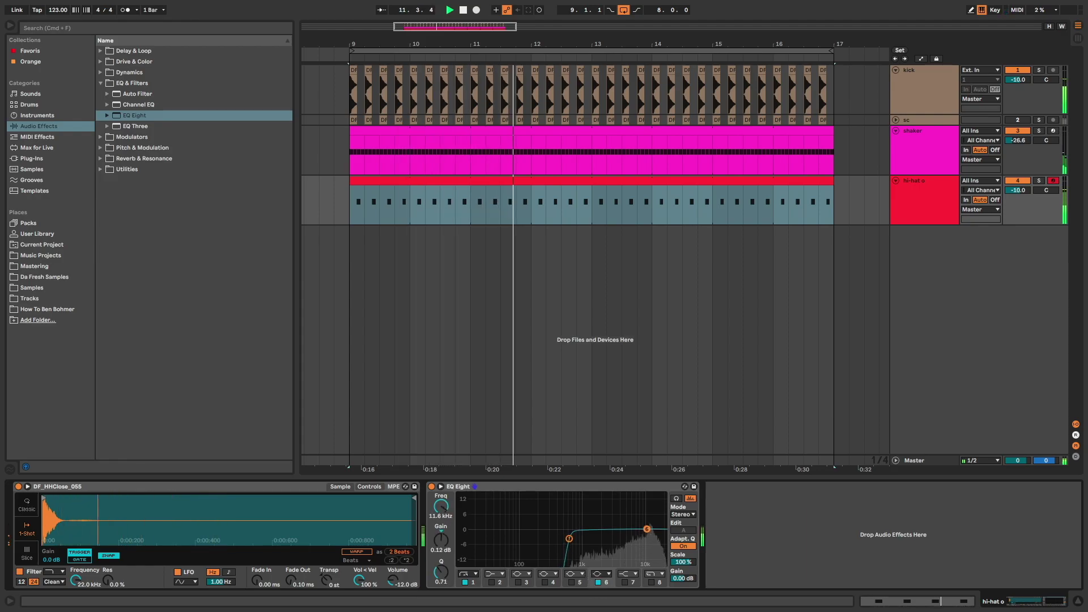
left_click_drag(434, 560, 437, 540)
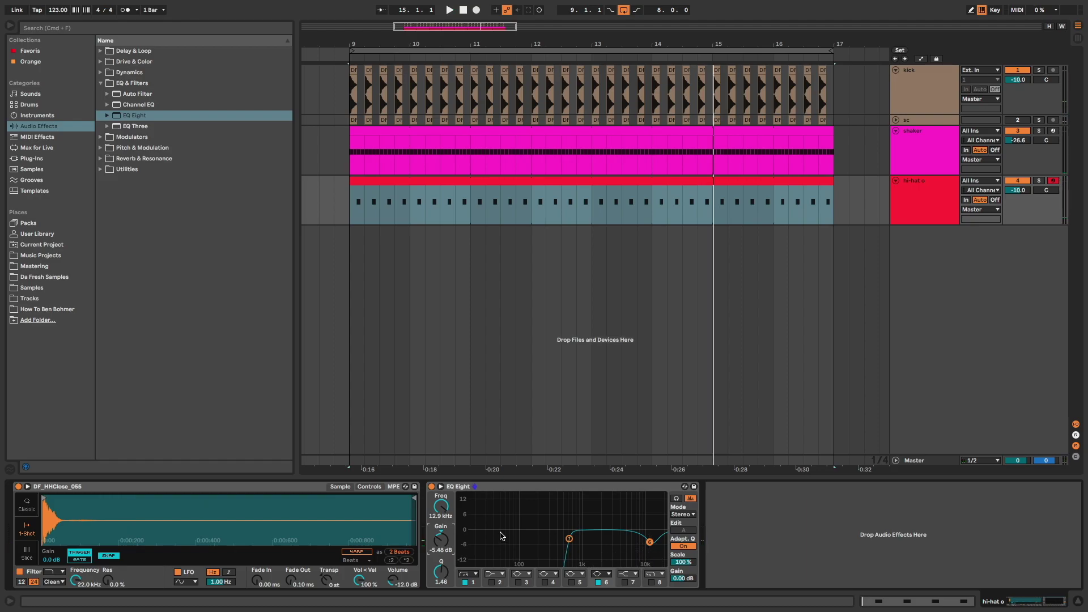
- Add a Reverb with 14 % dry/wet to the hi-hat and lower the track volume to -14.9 dB
left_click(102, 160)
double_click(127, 158)
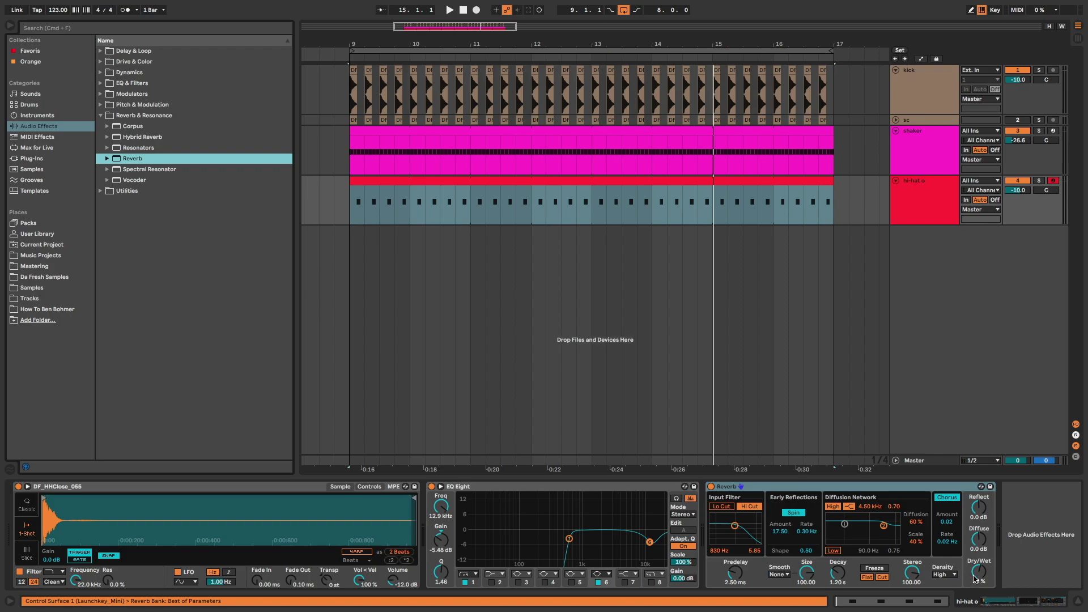
left_click_drag(972, 575, 971, 606)
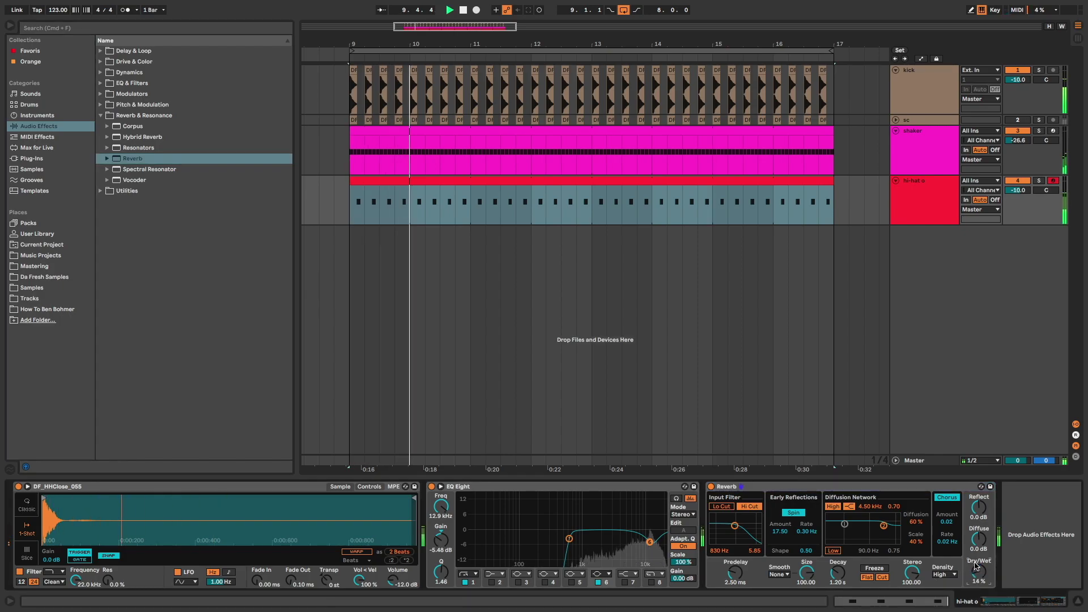
left_click_drag(1021, 194, 1020, 212)
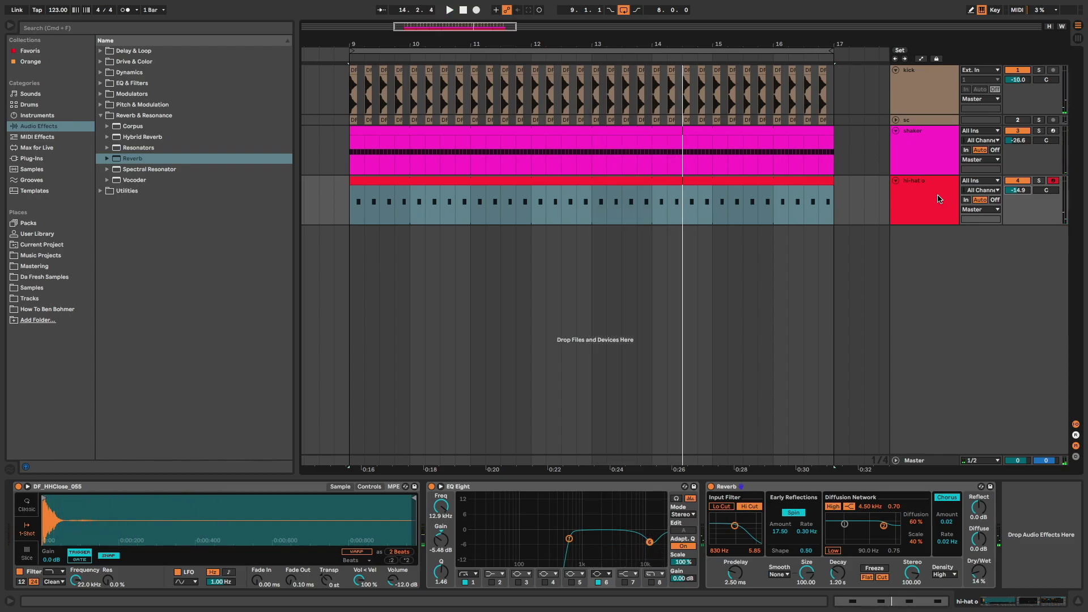
- Insert a MIDI track named "percu noise" below the hi-hat and unfold it
right_click(935, 250)
left_click(944, 261)
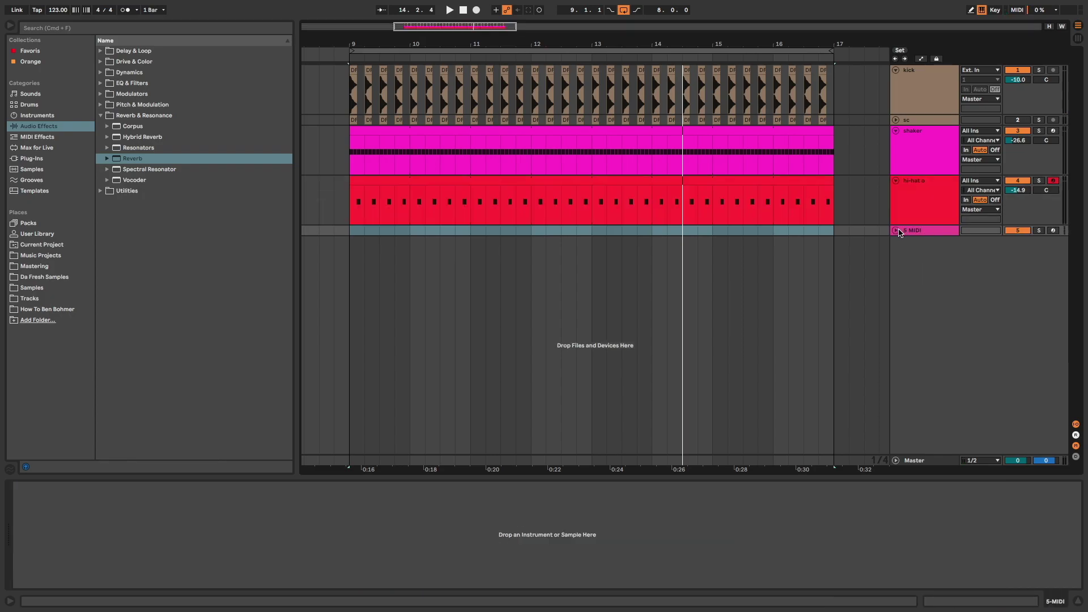
left_click(897, 230)
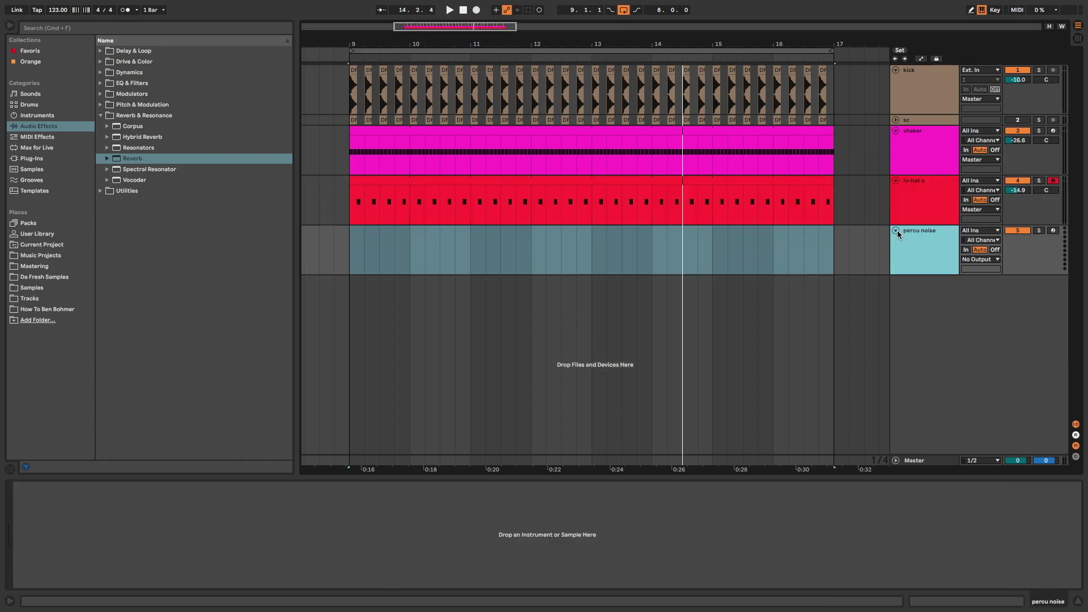
- Load Analog onto percu noise with only Noise enabled, color 22.0 kHz, and an amp envelope with 196 ms decay and zero sustain
left_click(58, 117)
double_click(116, 53)
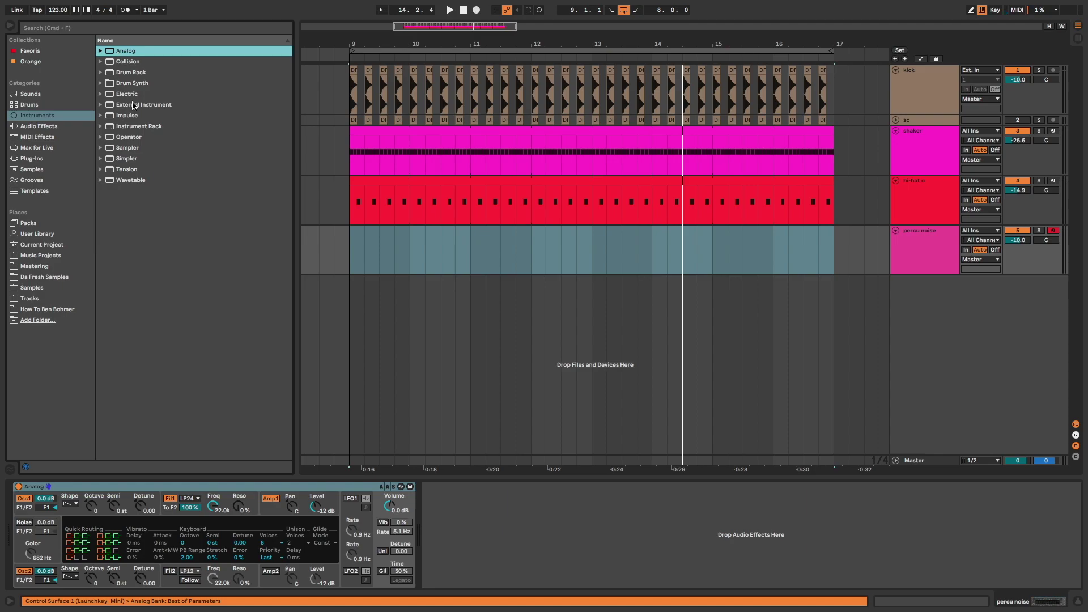
left_click(24, 522)
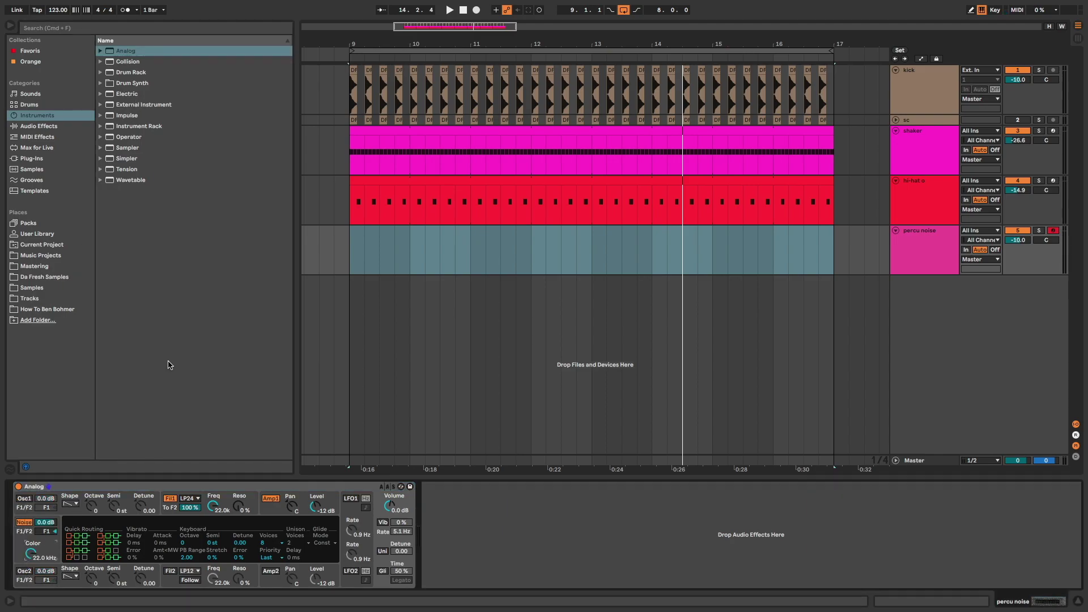
left_click(283, 516)
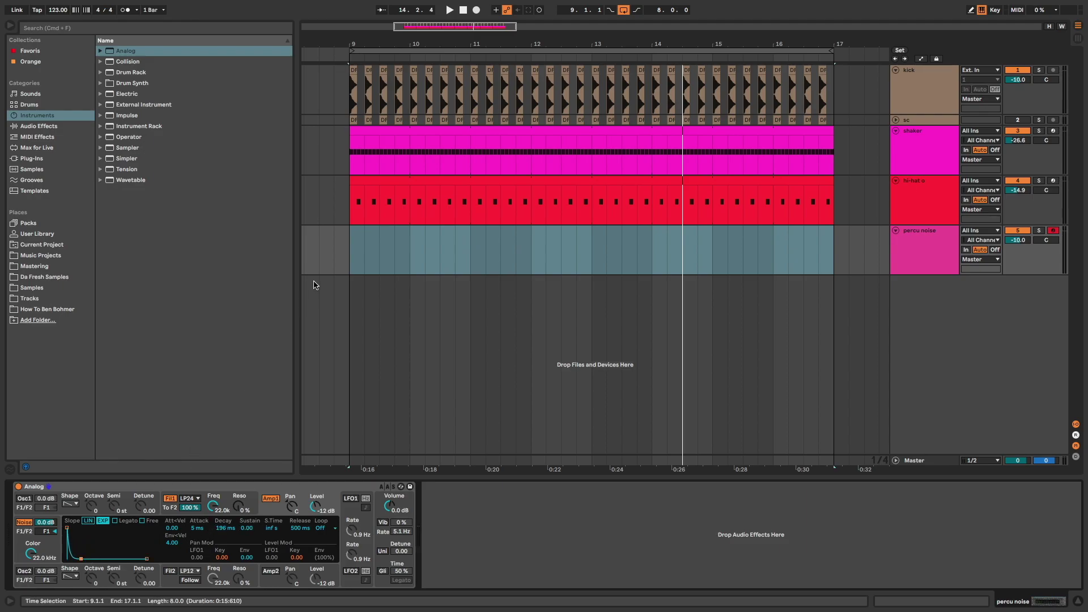
- Create a one-bar percu noise clip at bar 9 with C3 notes at 1.1.3, 1.2.4, 1.4.1 and 1.4.3, and loop it to bar 17
left_click_drag(353, 238, 404, 232)
right_click(404, 229)
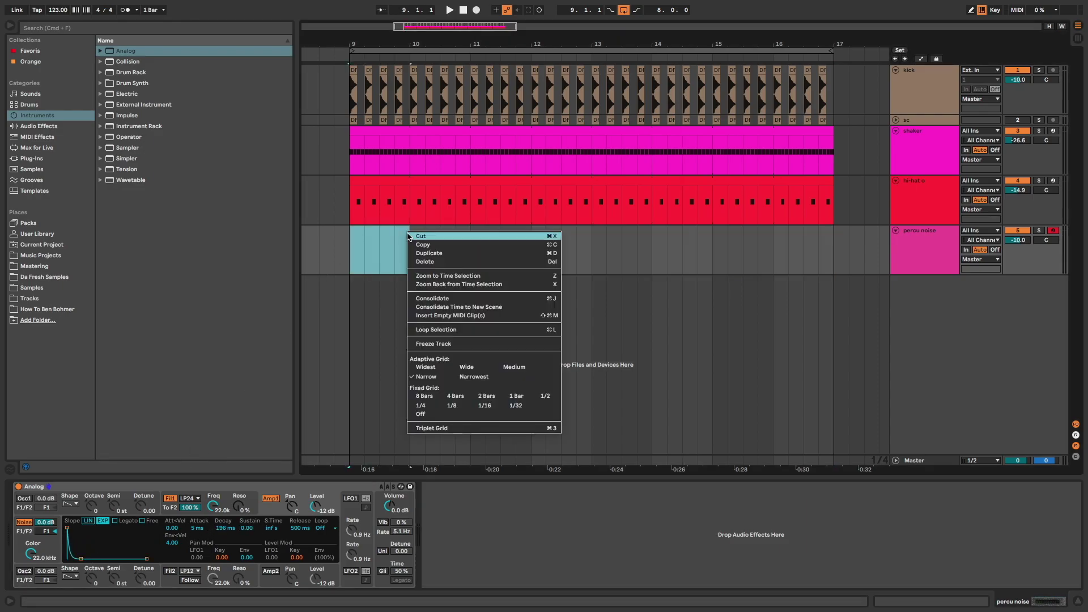
left_click(428, 315)
key("space")
double_click(384, 538)
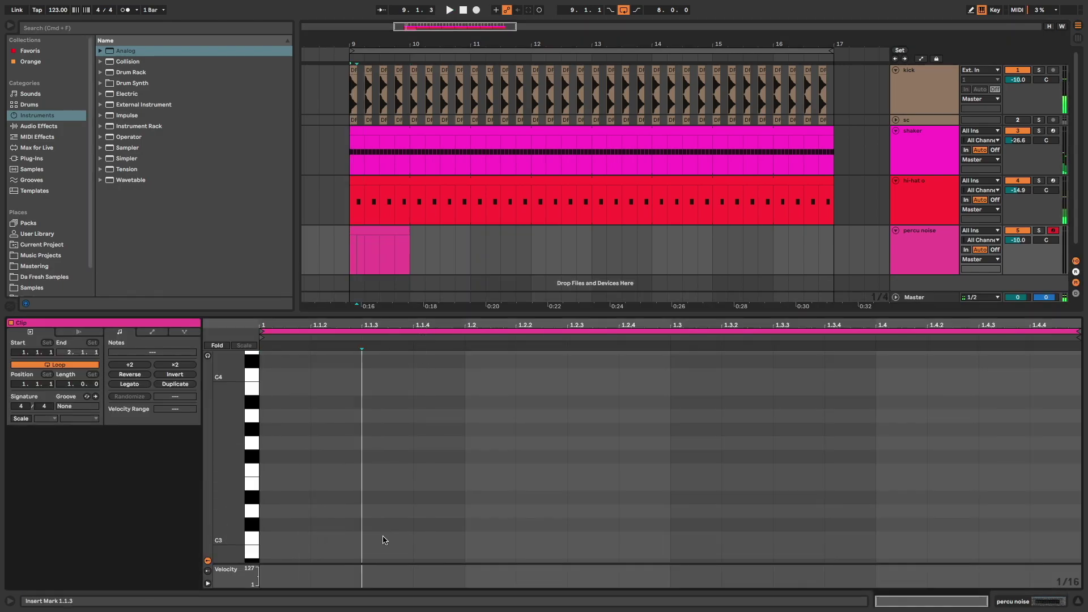
double_click(622, 537)
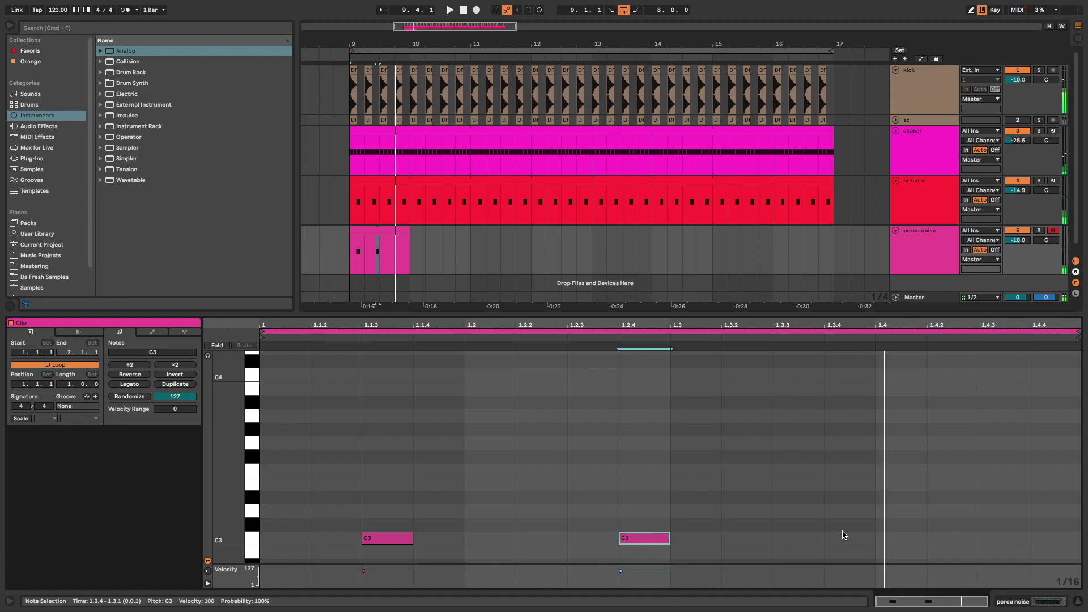
double_click(879, 538)
double_click(997, 539)
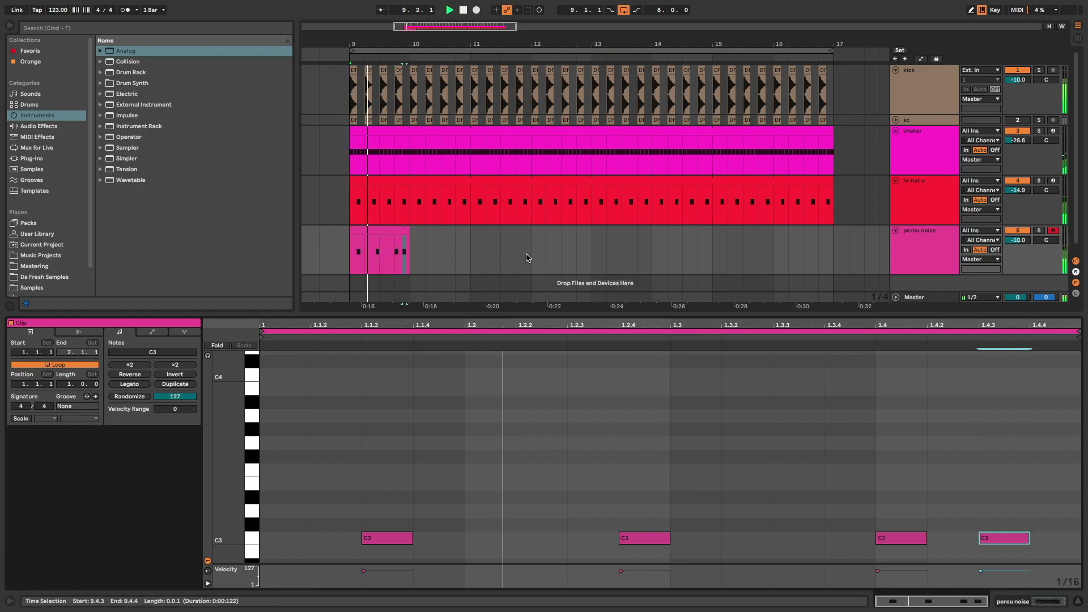
left_click_drag(409, 234, 821, 244)
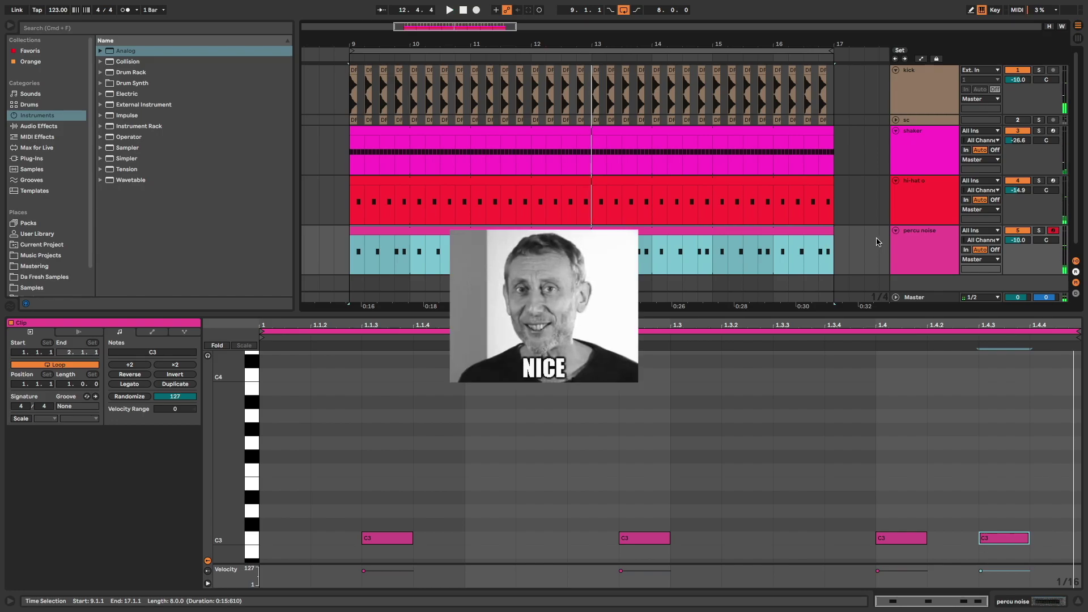
- Shorten the release of Analog's amp envelope on the percu noise track while the loop plays
double_click(908, 242)
key("space")
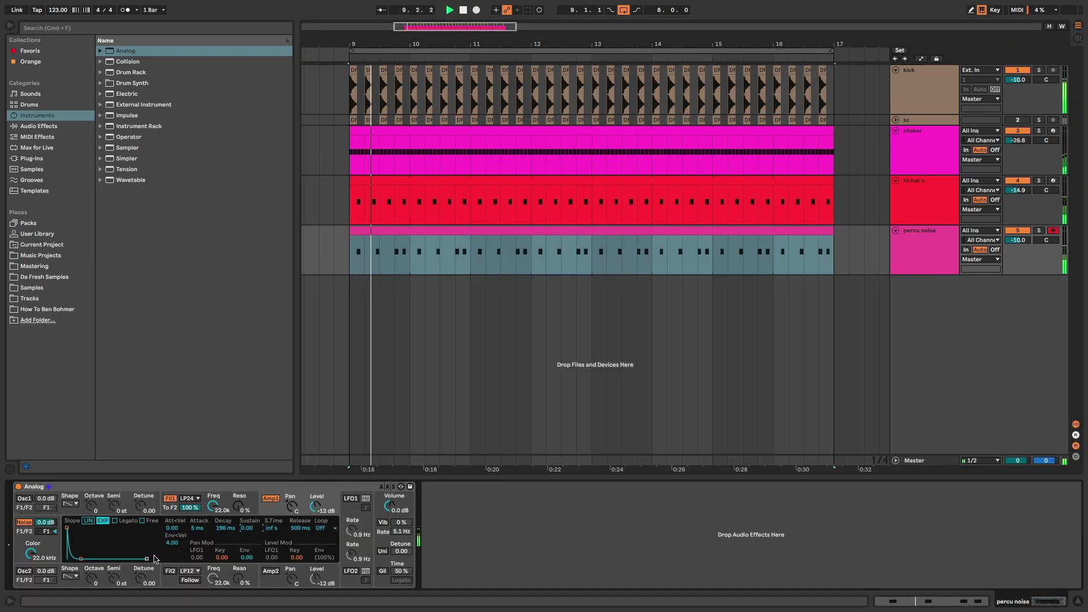
left_click_drag(149, 561, 129, 559)
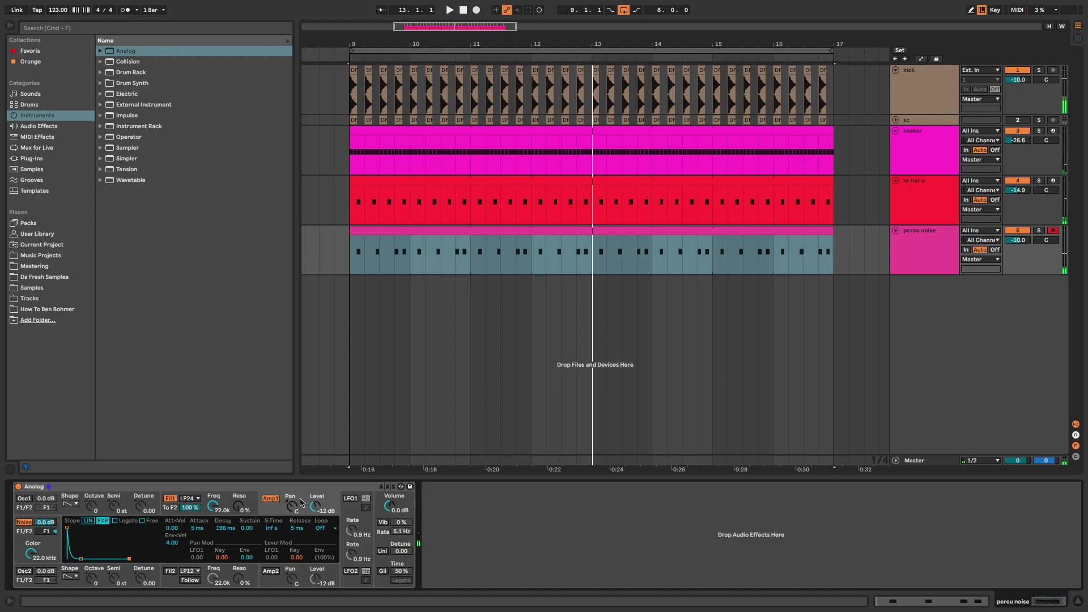
- Add an Overdrive after Analog on the percu noise track and set its dry/wet to 10 %
left_click(74, 127)
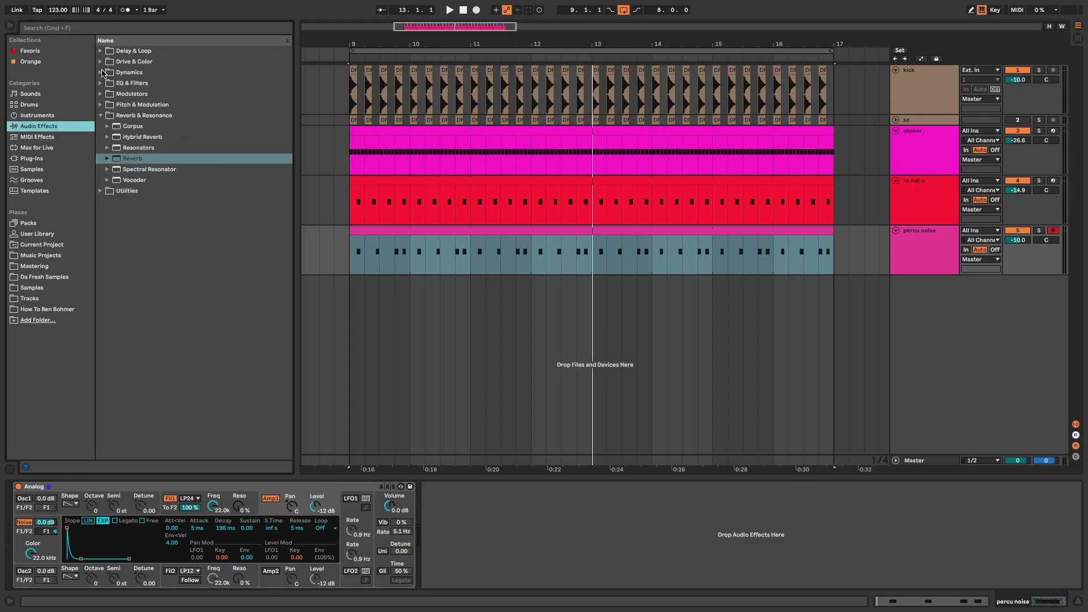
left_click(100, 61)
double_click(132, 126)
left_click_drag(468, 581, 477, 581)
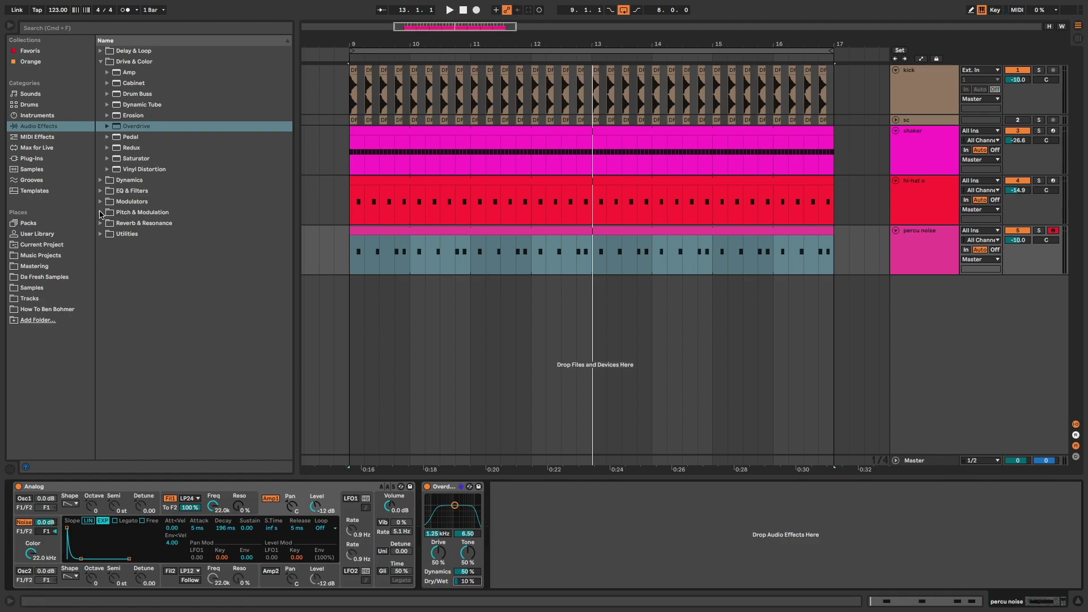
- Add a Phaser-Flanger in Flanger mode to percu noise with 50 % feedback and 30 % dry/wet
left_click(100, 213)
double_click(128, 137)
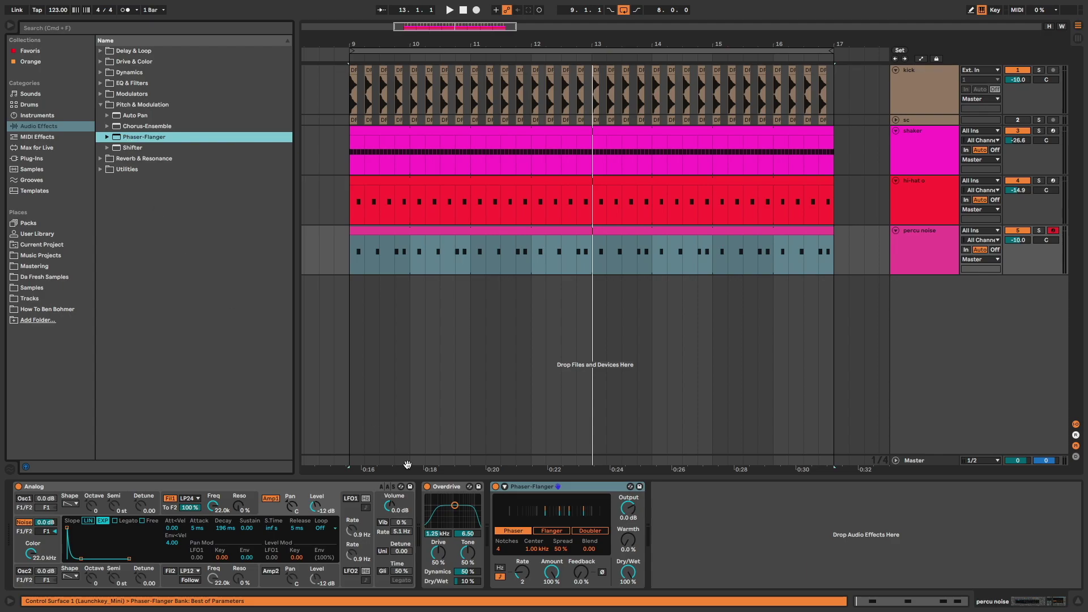
left_click(557, 533)
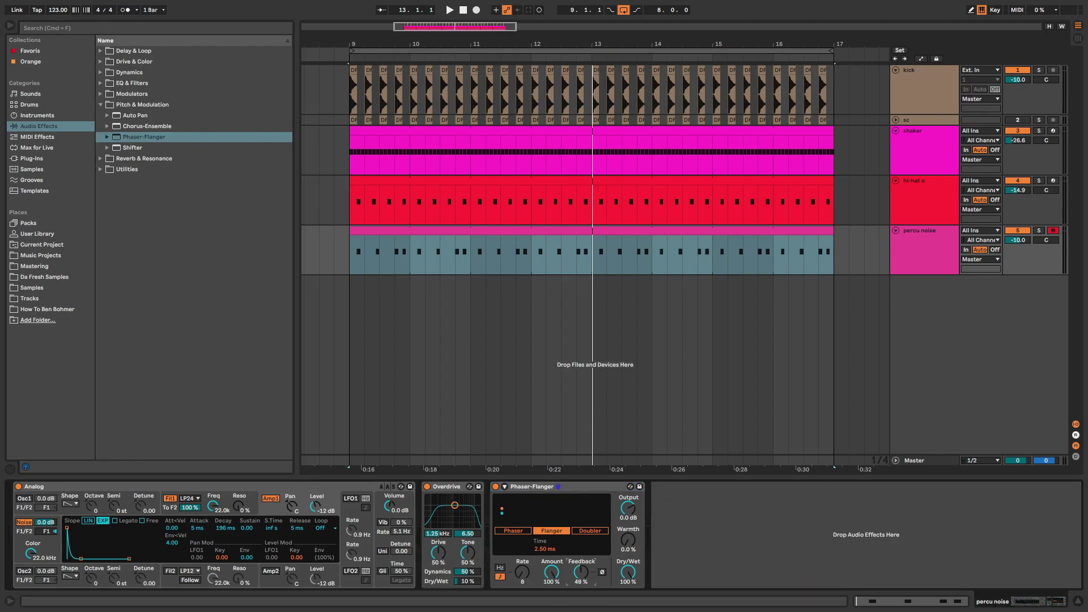
key("space")
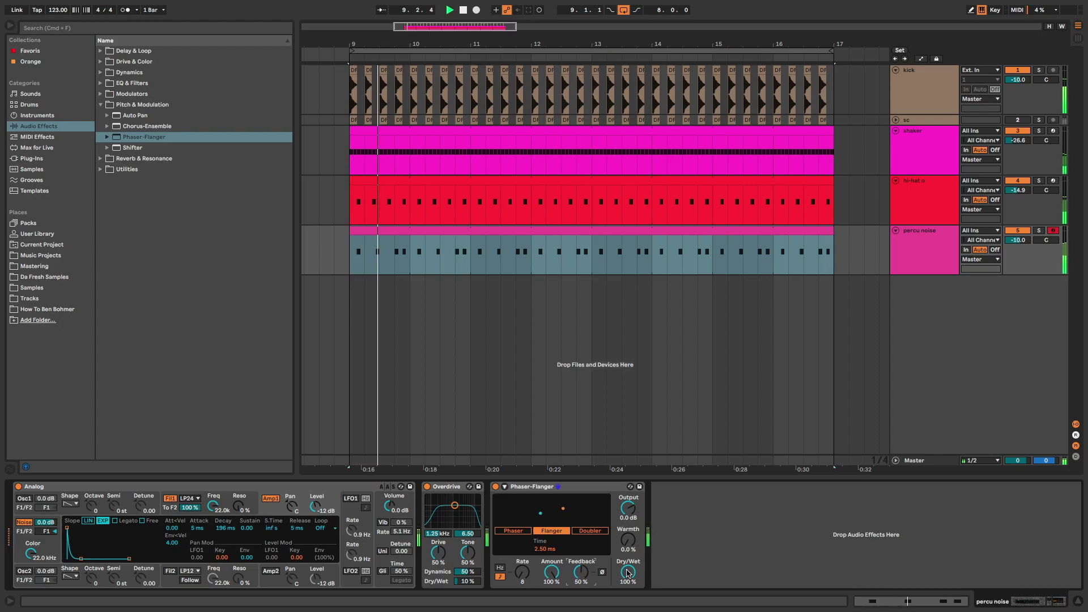
left_click_drag(628, 573, 628, 610)
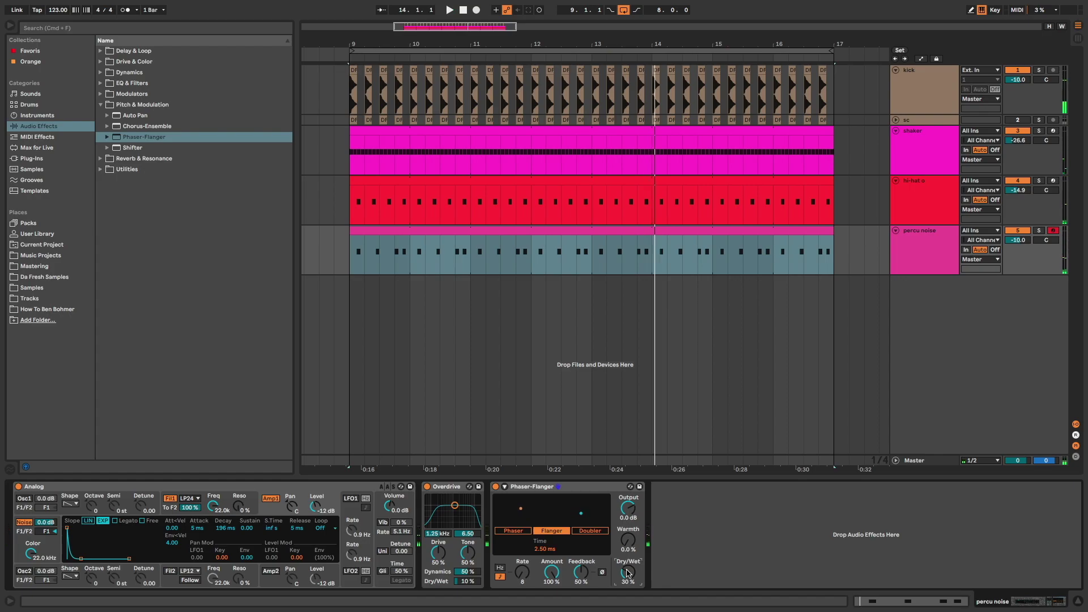
- Add an EQ Eight after the Phaser-Flanger on percu noise with a low cut around 200 Hz and a high cut at 12.9 kHz
left_click(104, 84)
double_click(134, 115)
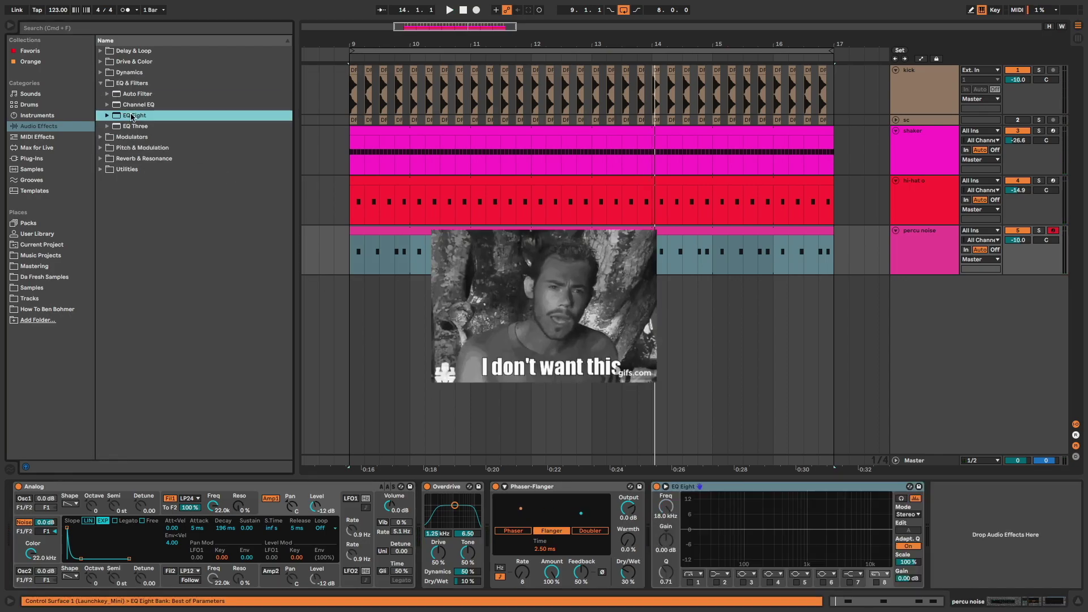
left_click(690, 582)
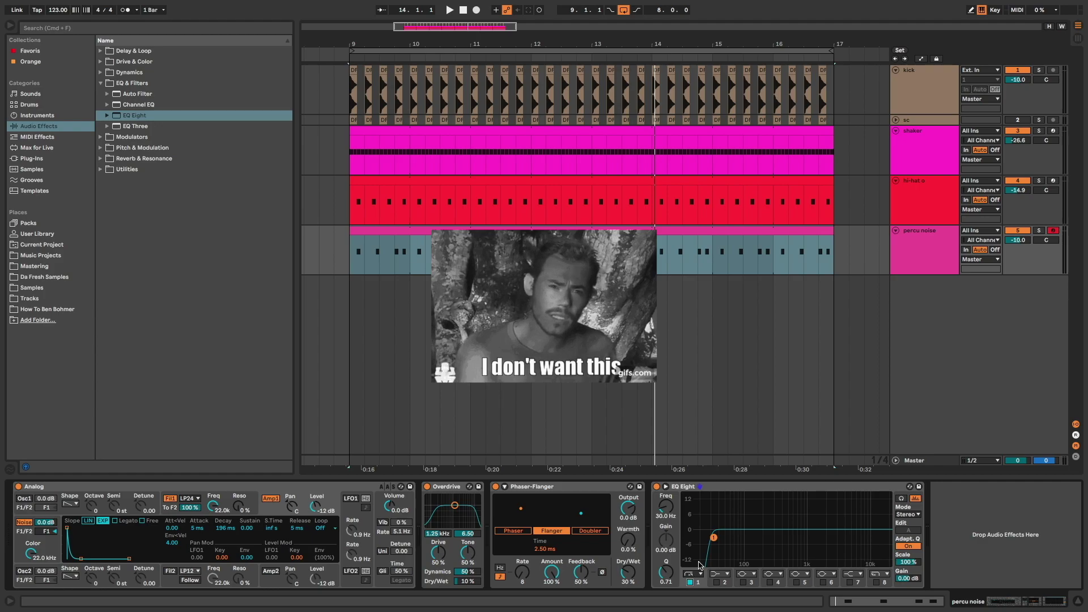
key("space")
left_click_drag(735, 539, 762, 546)
left_click(876, 583)
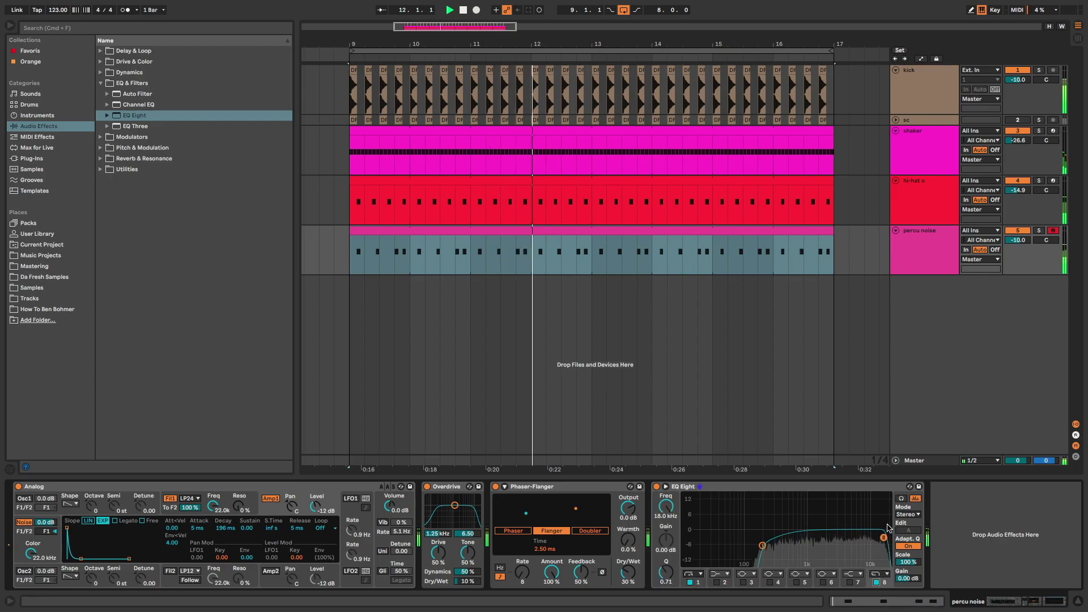
left_click_drag(875, 537, 875, 538)
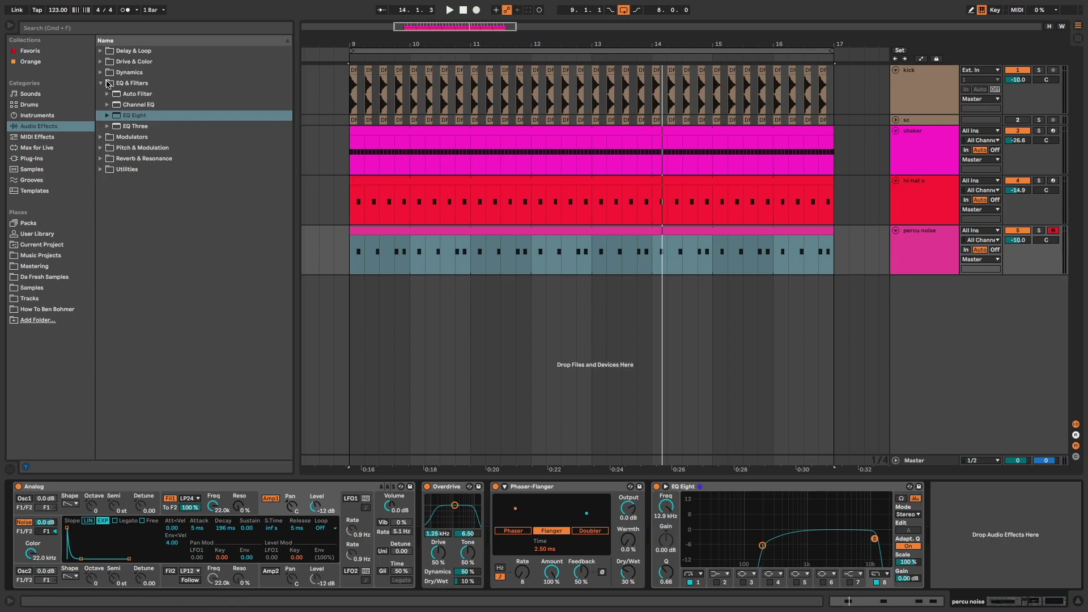
- Add a Compressor after EQ Eight on percu noise, sidechain it from the sc track and set its threshold to -4.64 dB
left_click(108, 83)
left_click(113, 73)
double_click(131, 83)
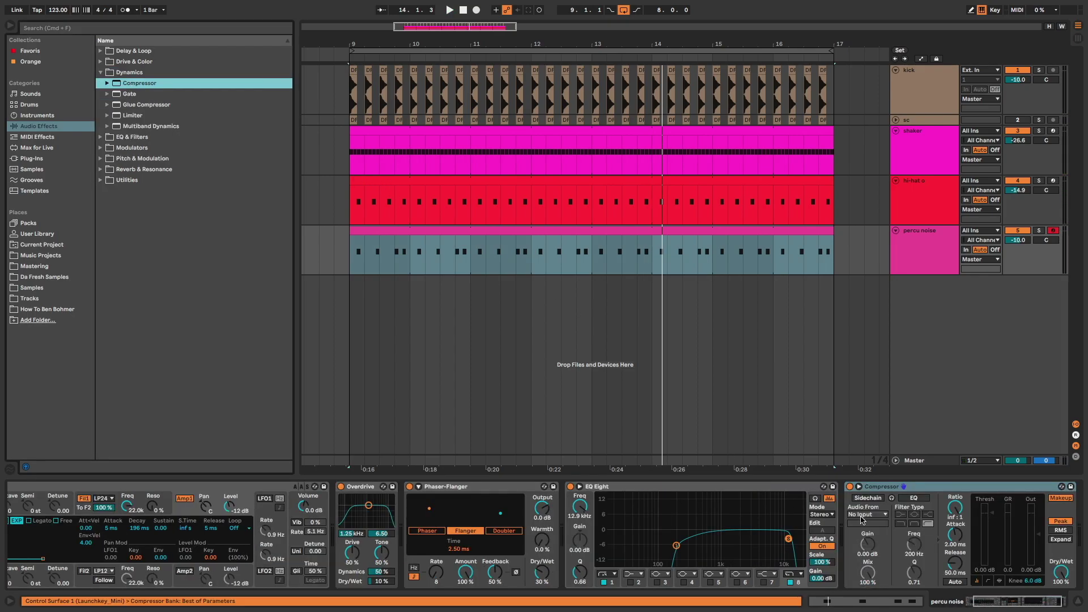
left_click(822, 514)
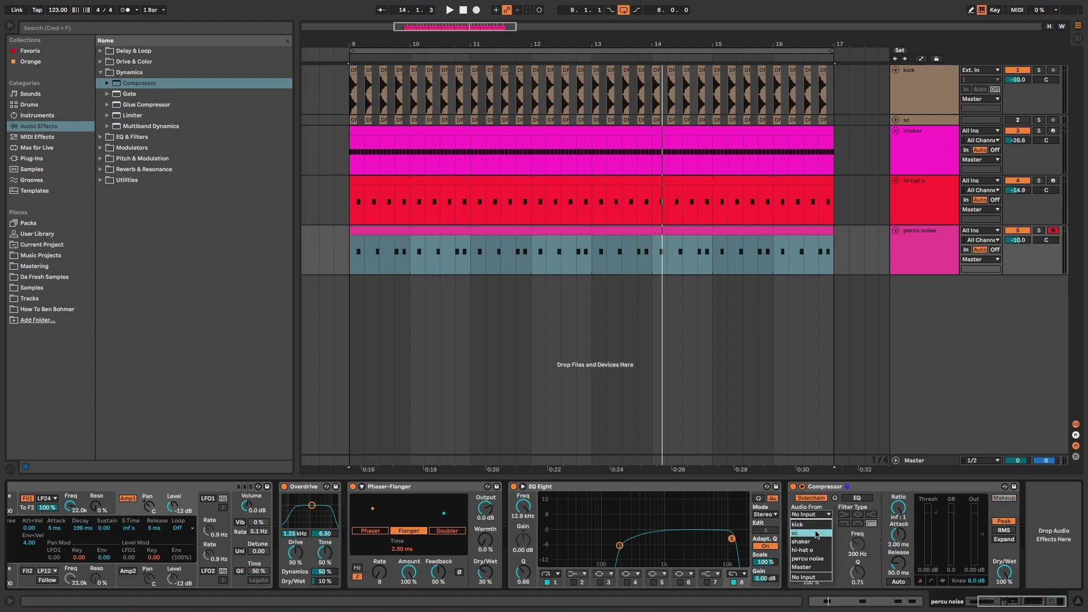
left_click(817, 534)
key("space")
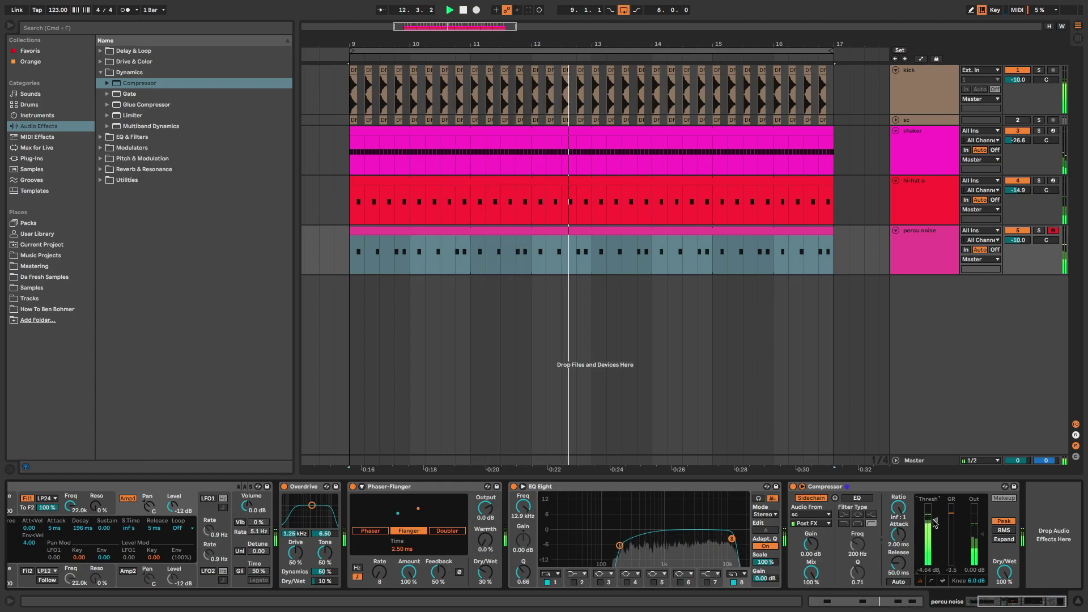
key("space")
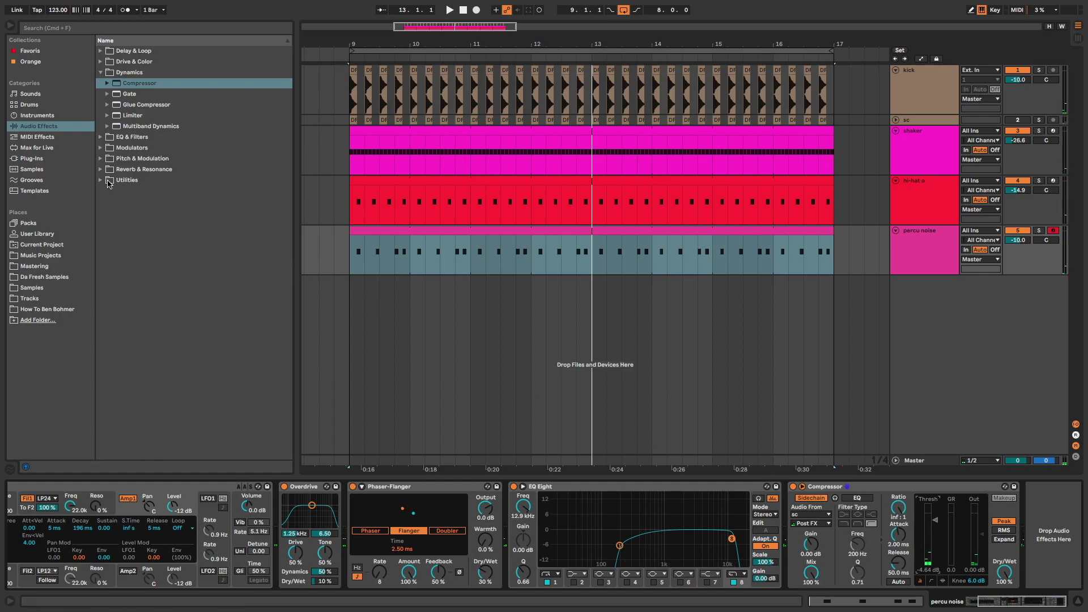
- Add a Reverb with 21 % dry/wet to percu noise and set the track volume to -21.7 dB
left_click(101, 169)
double_click(133, 158)
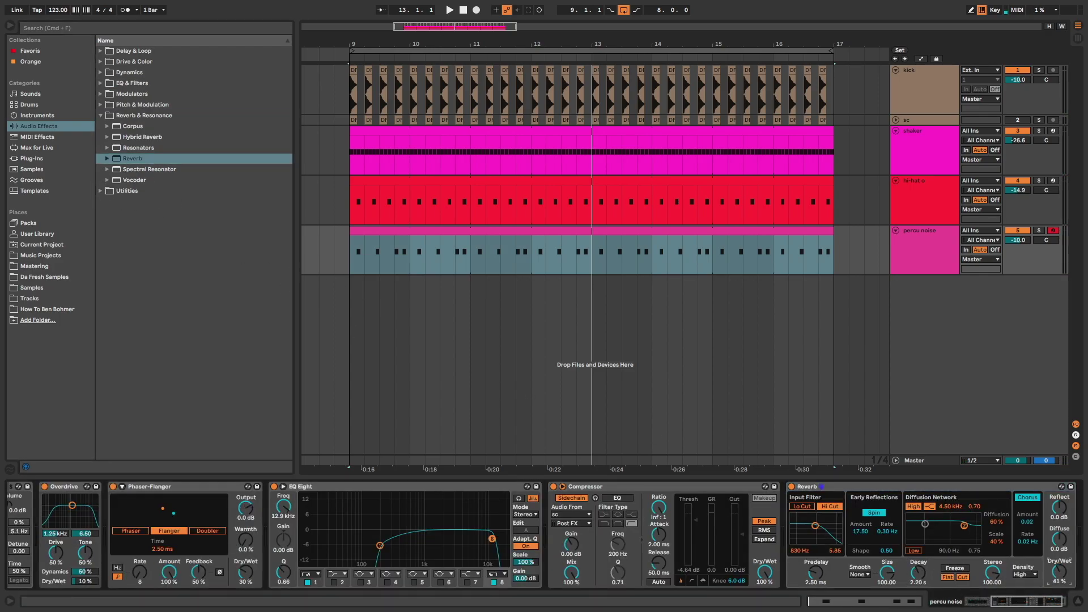
key("space")
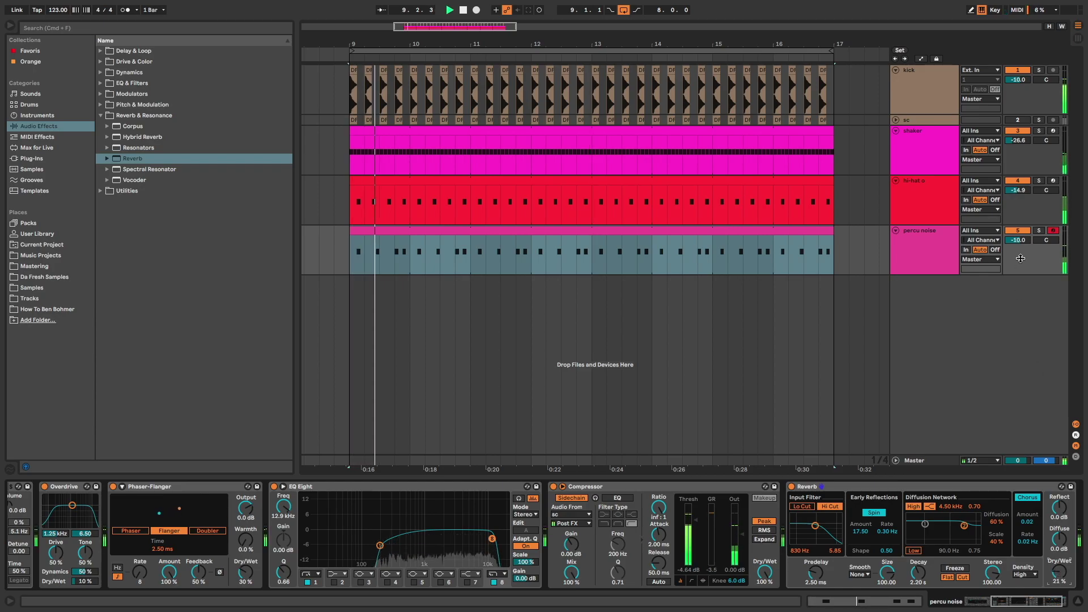
left_click_drag(1014, 242, 1014, 248)
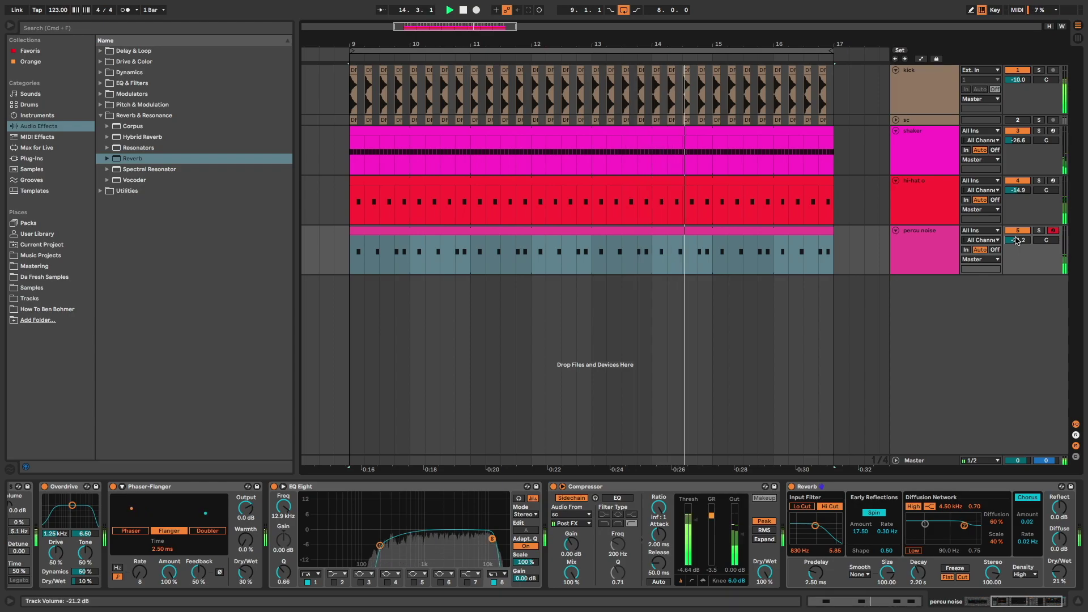
left_click_drag(1015, 243, 1014, 245)
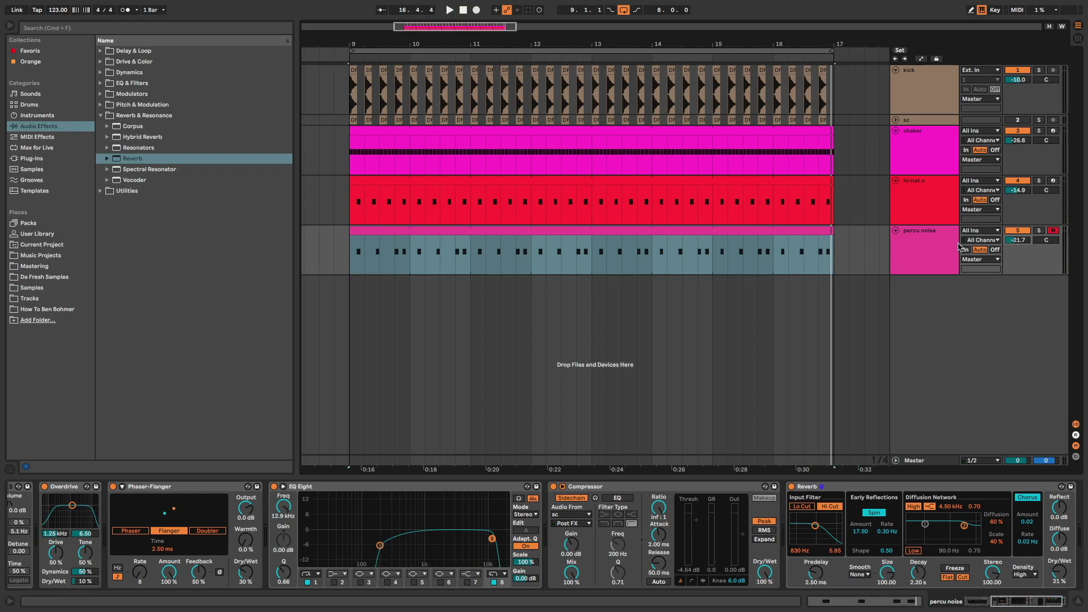
- Group the shaker, hi-hat o and percu noise tracks as a folded yellow group named beat
left_click(946, 248)
left_click(929, 161, "shift")
right_click(930, 161)
left_click(939, 248)
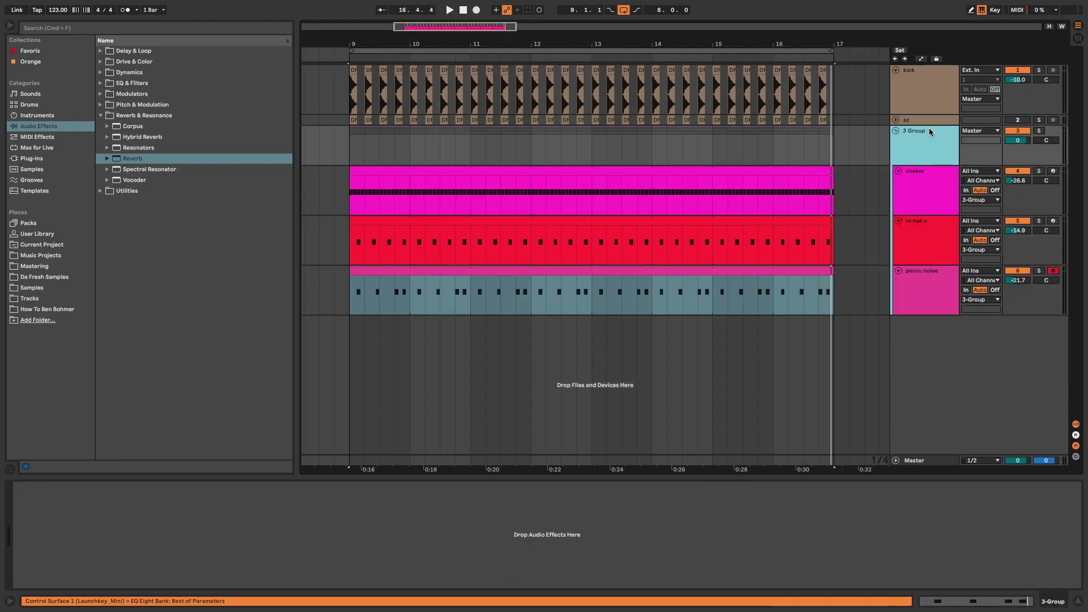
right_click(929, 129)
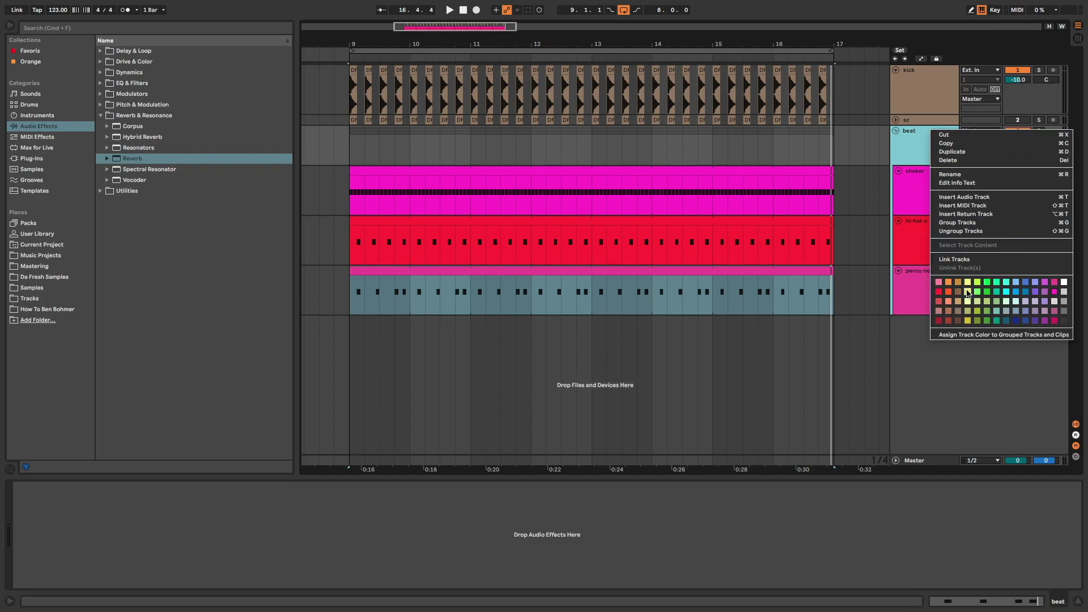
left_click(967, 291)
left_click(896, 131)
- Insert a purple MIDI track named bass below the beat group and load Operator on it
right_click(911, 156)
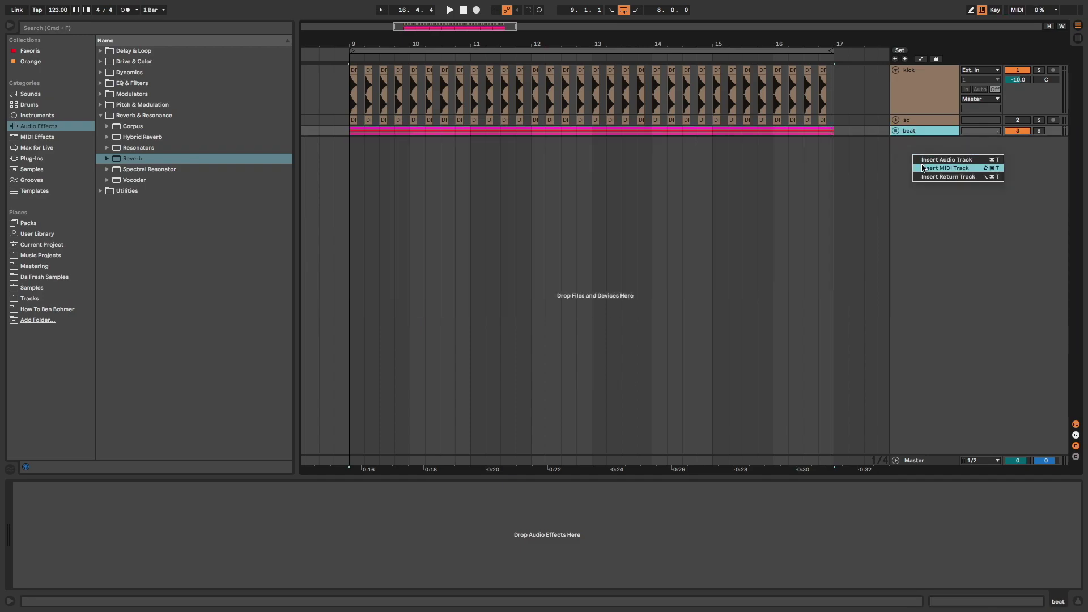
left_click(923, 168)
double_click(919, 140)
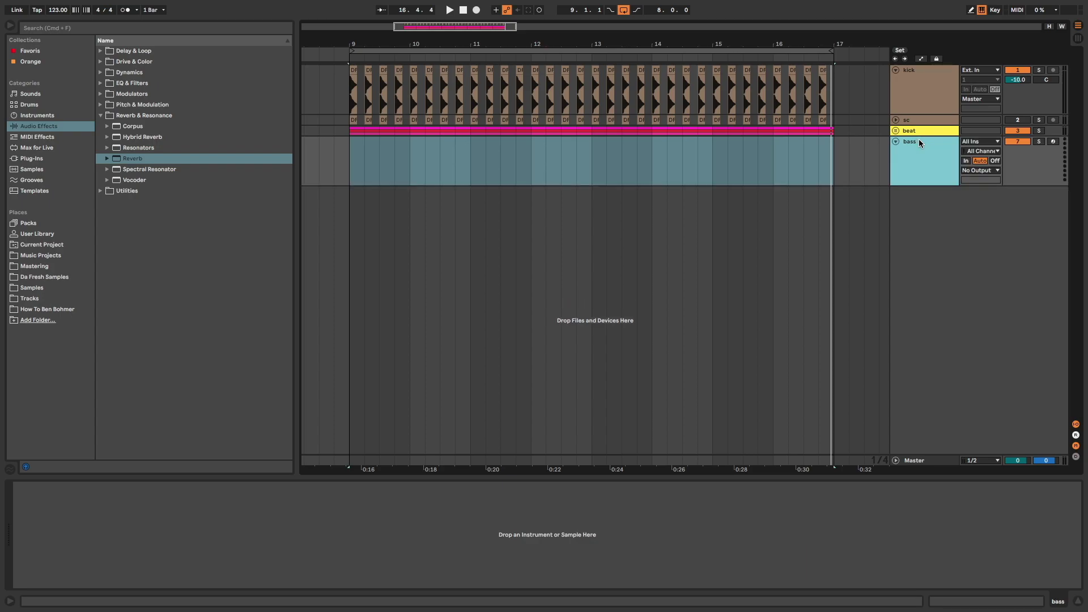
left_click(50, 117)
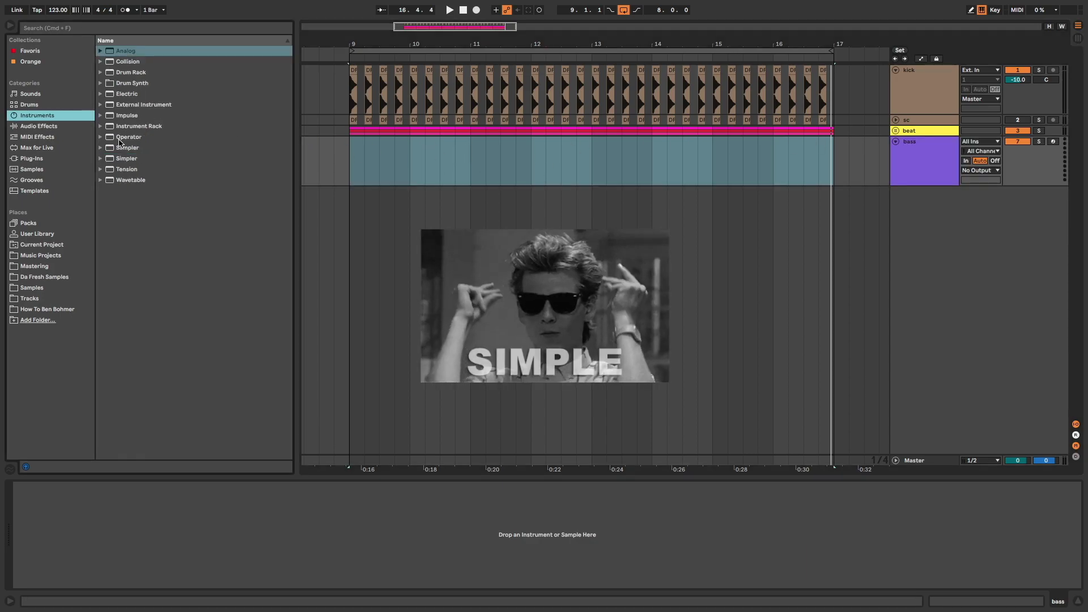
double_click(120, 138)
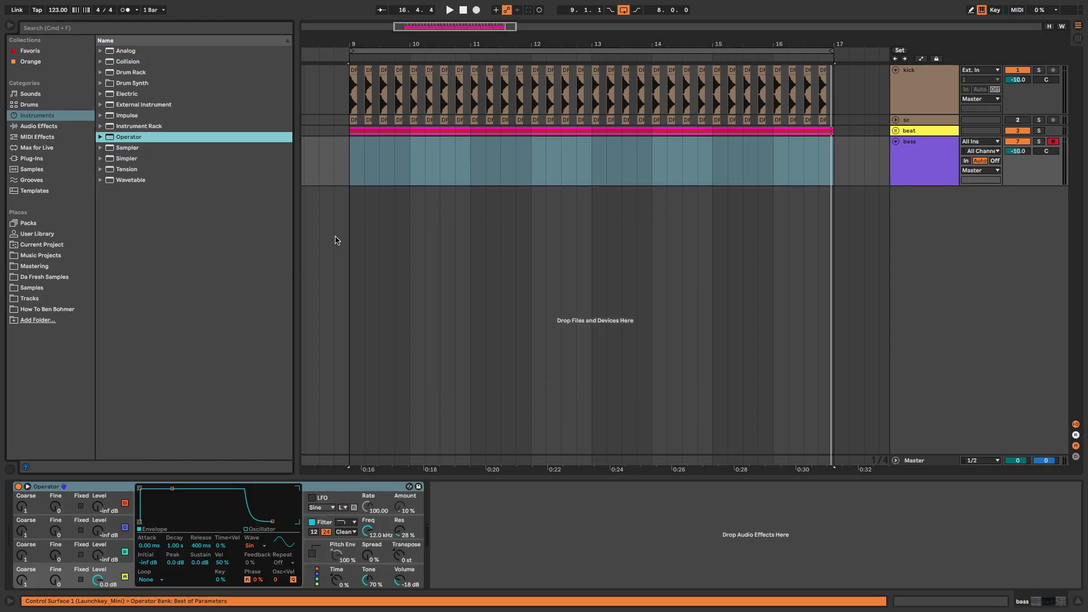
- Create an empty eight-bar MIDI clip on the bass track from bar 9 to bar 17
left_click(355, 167)
right_click(353, 148)
left_click(406, 231)
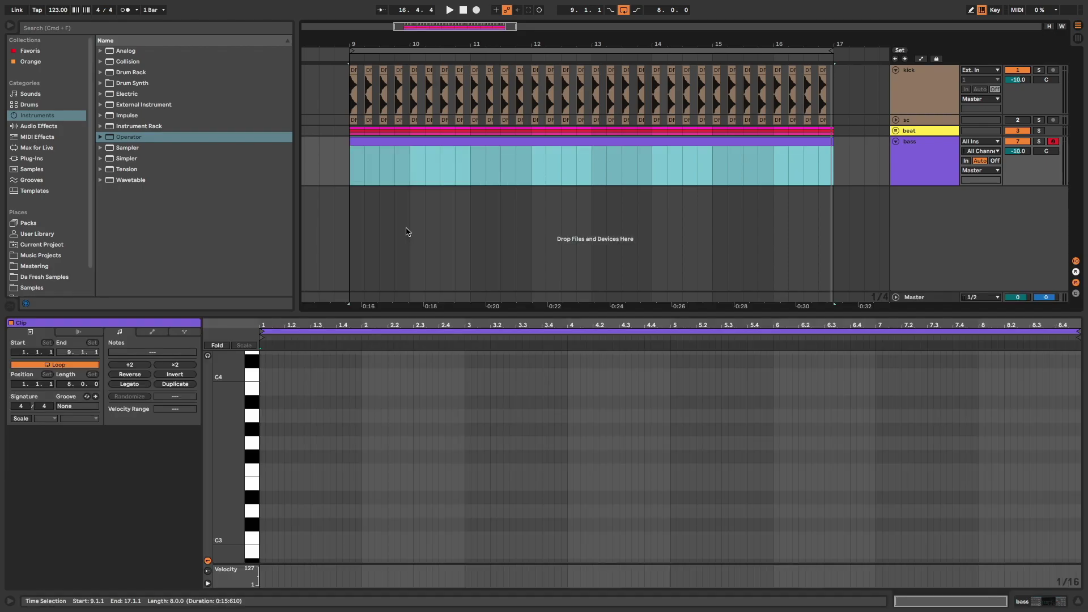
- Fill the bass clip with a four-bar F#1 note from bar 1 and a four-bar C#1 note from bar 5, and play it
left_click_drag(227, 503, 228, 164)
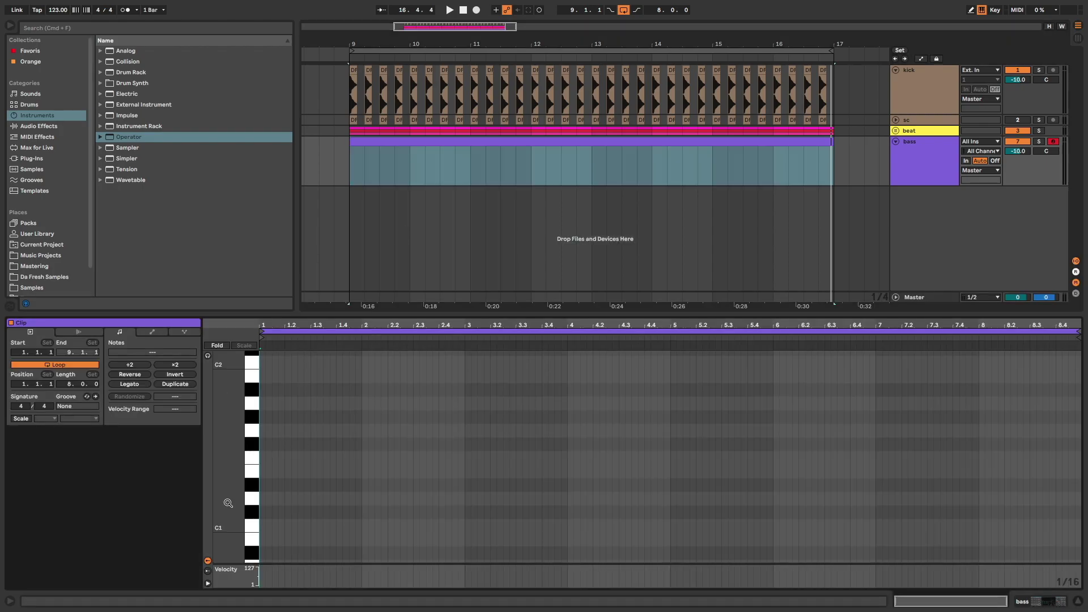
double_click(263, 446)
left_click_drag(263, 444, 671, 445)
left_click(667, 484)
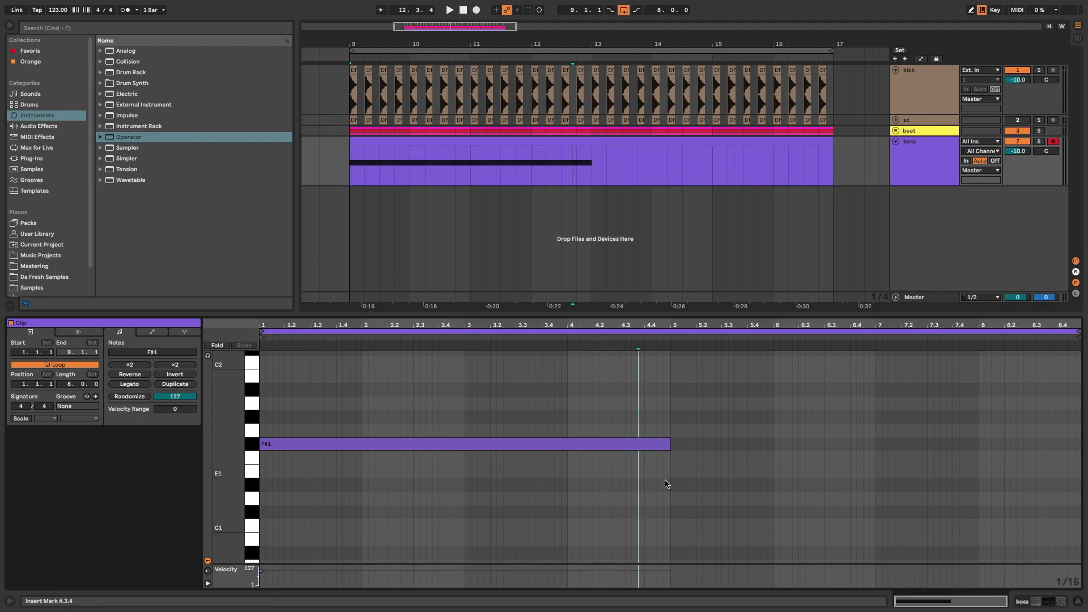
double_click(673, 512)
left_click_drag(683, 512, 1071, 508)
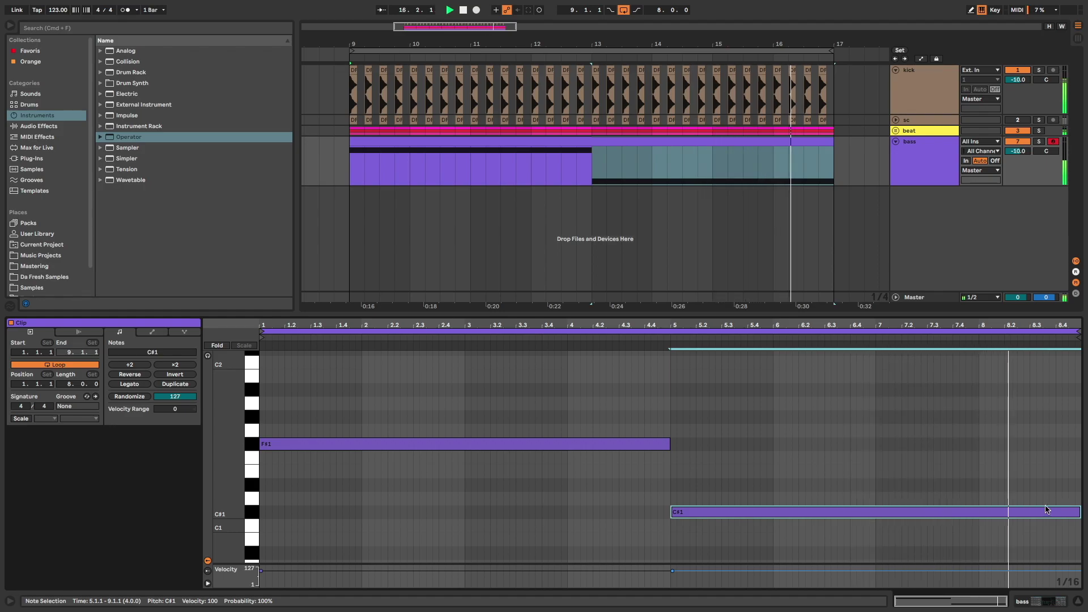
key("space")
- Add a Chorus-Ensemble in Ensemble mode to bass with 1.04 Hz rate, 70 % amount and 40 % dry/wet
double_click(947, 169)
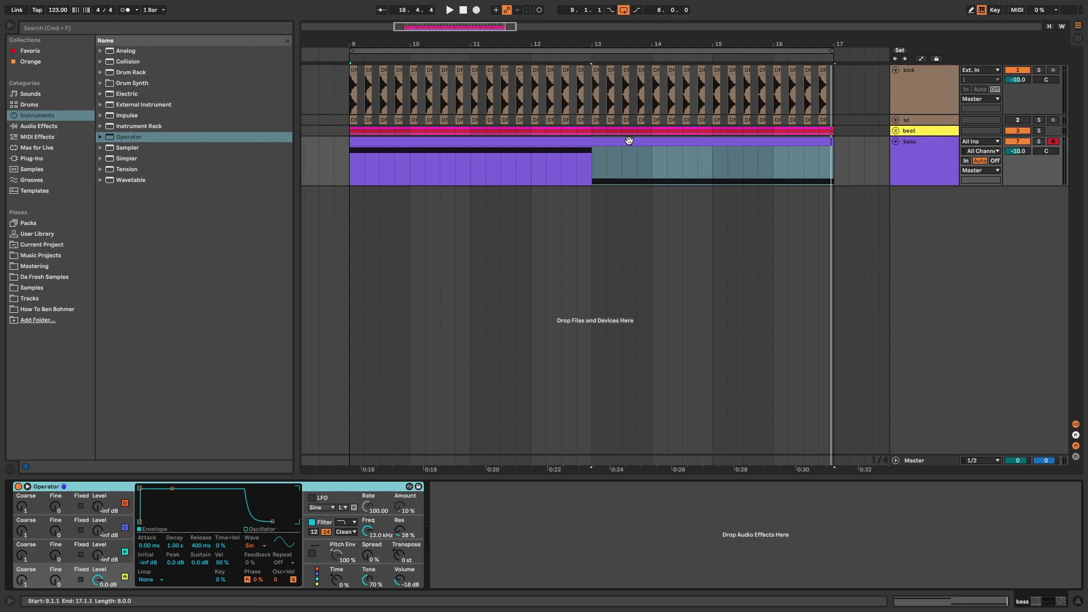
left_click(71, 126)
left_click(100, 105)
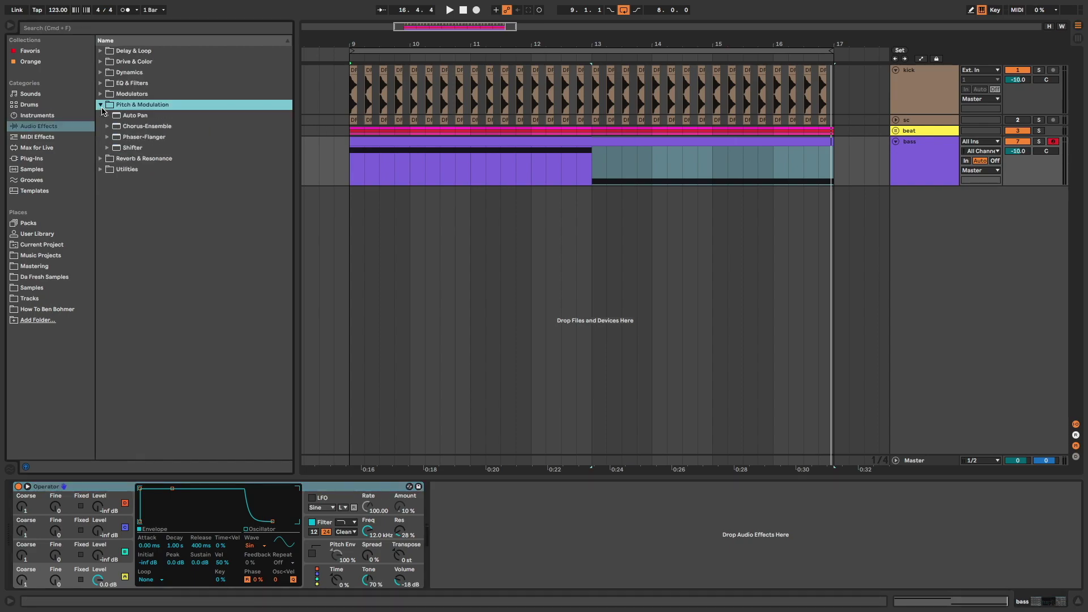
double_click(124, 128)
left_click(487, 531)
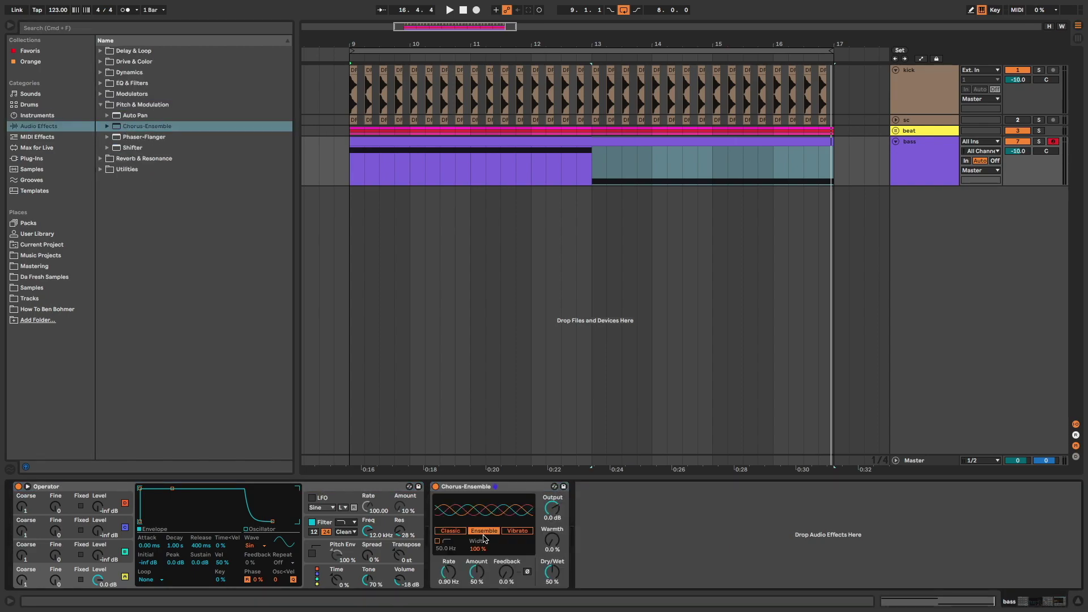
left_click_drag(447, 580, 448, 570)
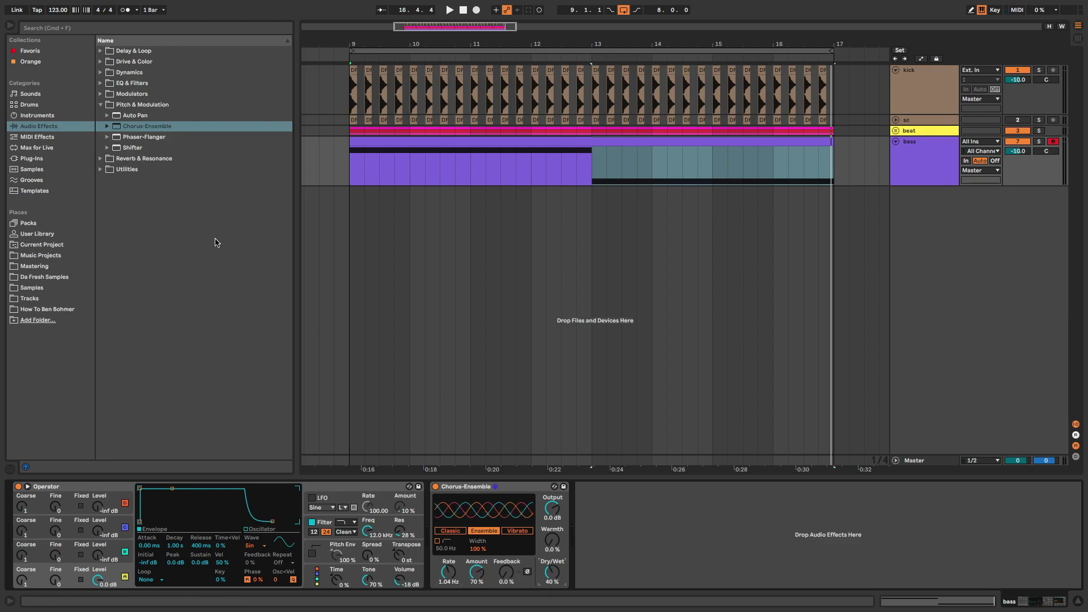
- Add a Utility after Chorus-Ensemble on bass, enable Bass Mono at 200 Hz and audition the loop
left_click(101, 171)
double_click(130, 192)
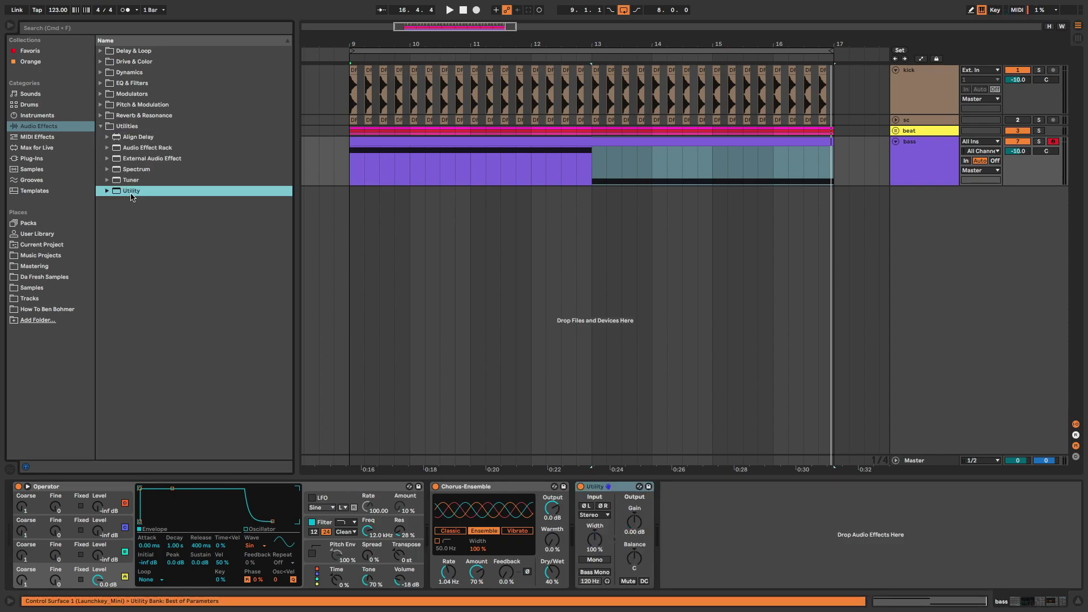
left_click(590, 582)
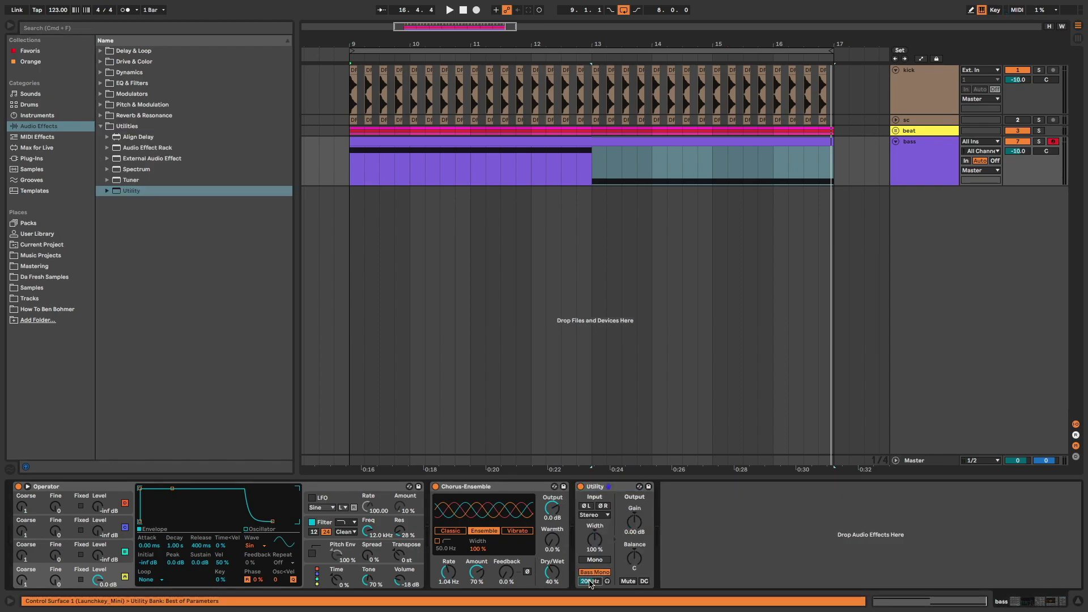
key("space")
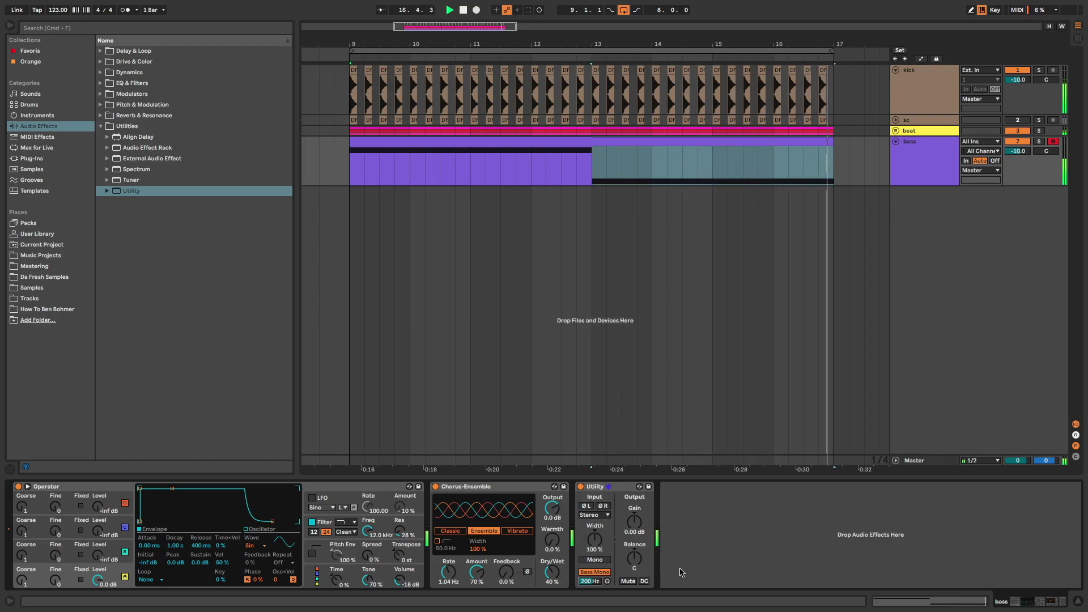
key("space")
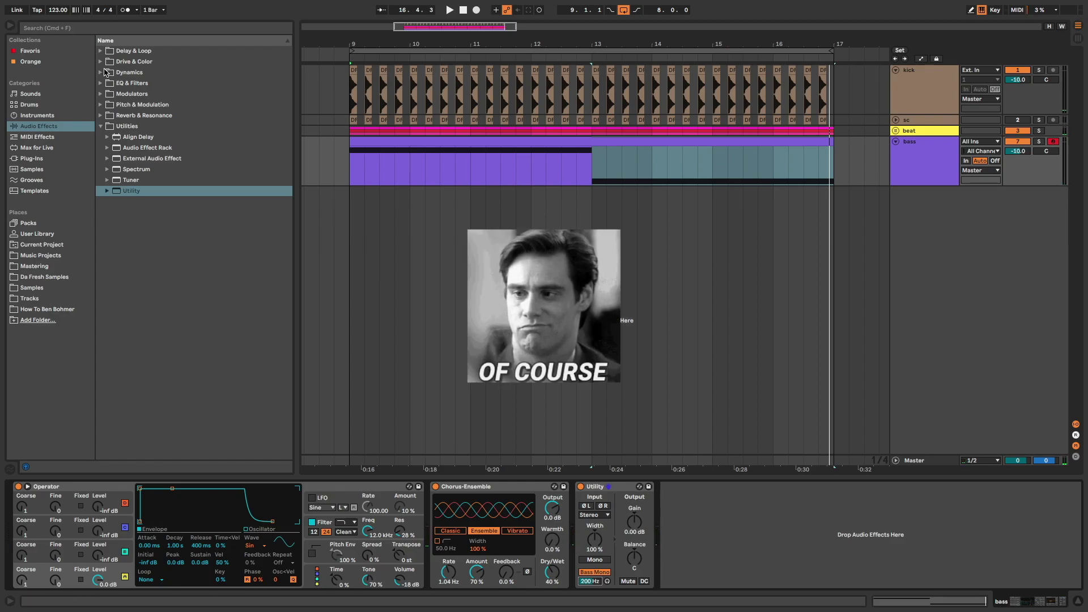
- Add a Compressor after Utility on bass, sidechain it from the sc track and set its threshold to -14.2 dB
left_click(101, 72)
left_click_drag(140, 83, 703, 532)
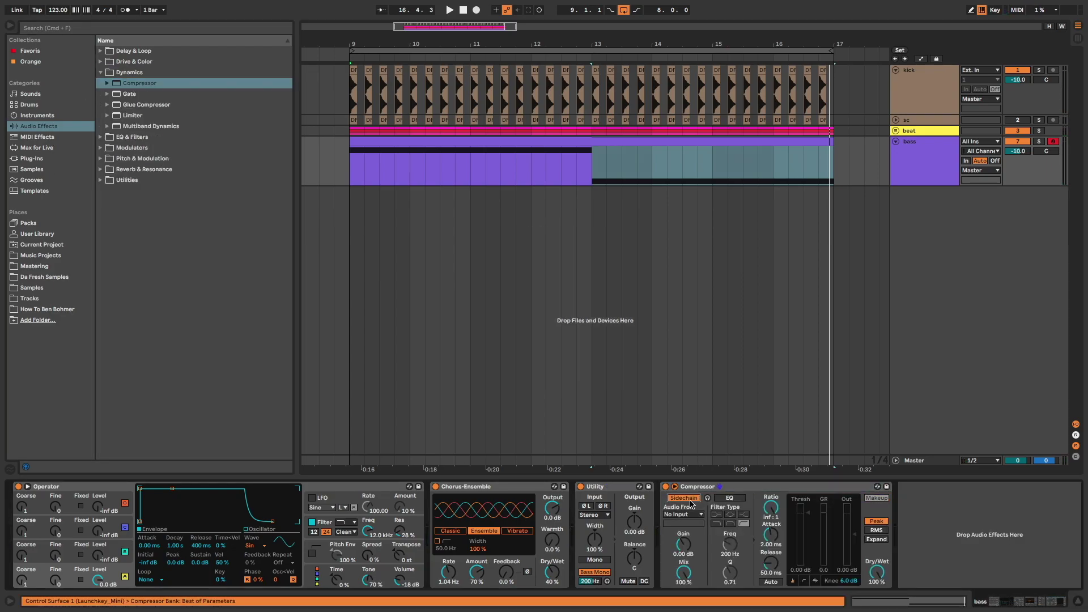
left_click(683, 514)
left_click(685, 533)
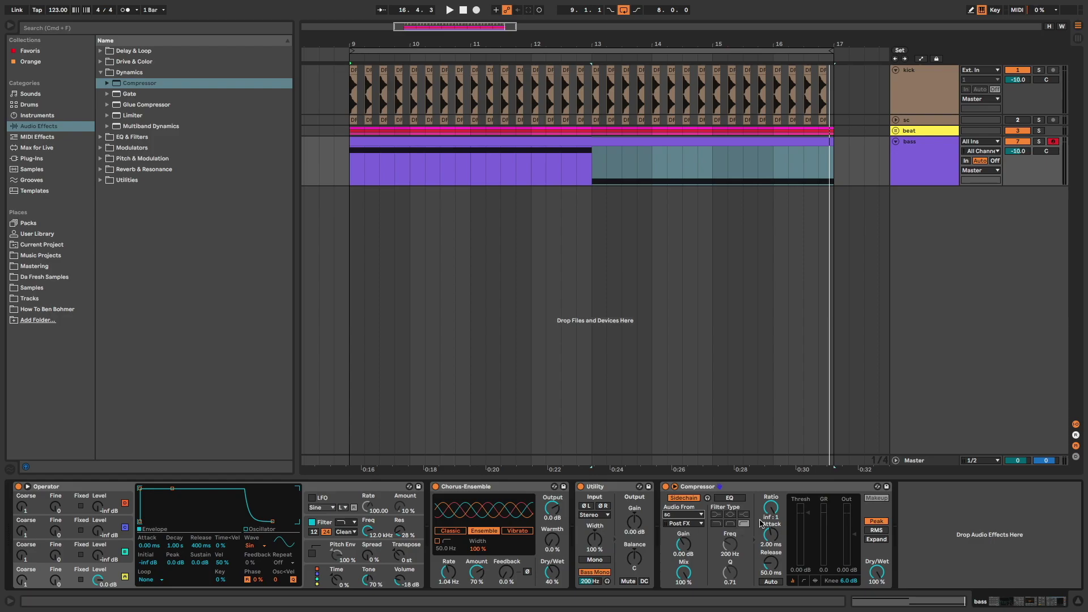
key("space")
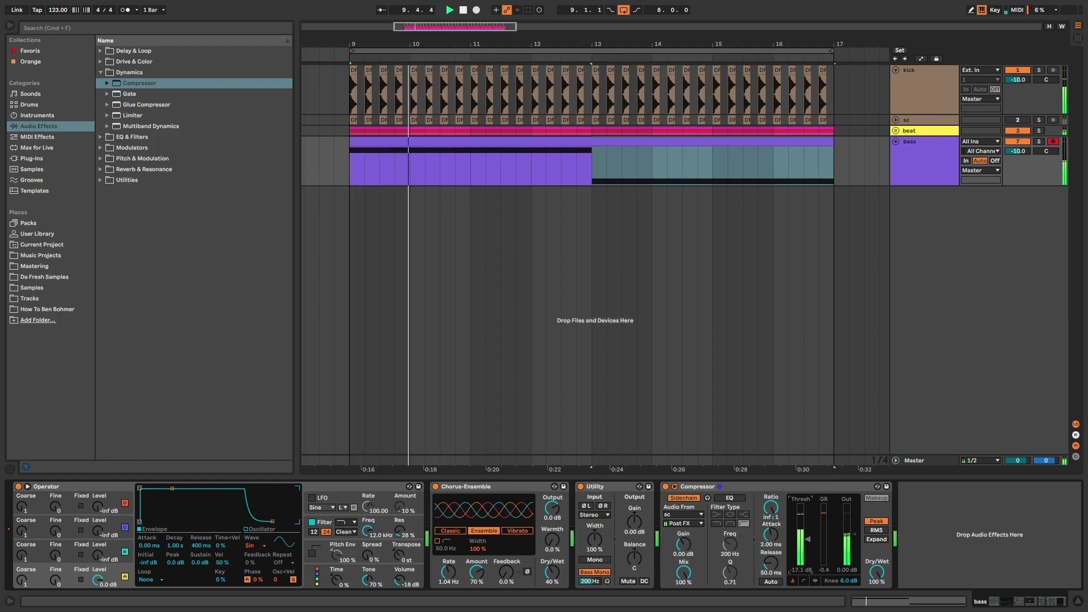
left_click_drag(796, 539, 796, 534)
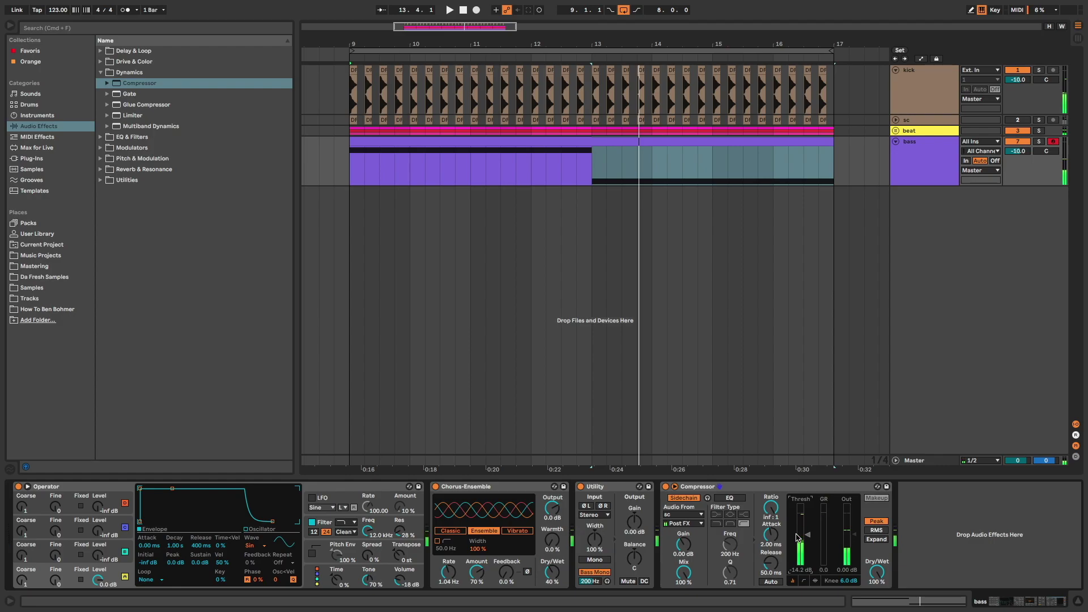
- Add an EQ Eight after Compressor on bass, with a low cut at 19.0 Hz and a high cut at 539 Hz
left_click(106, 137)
double_click(132, 116)
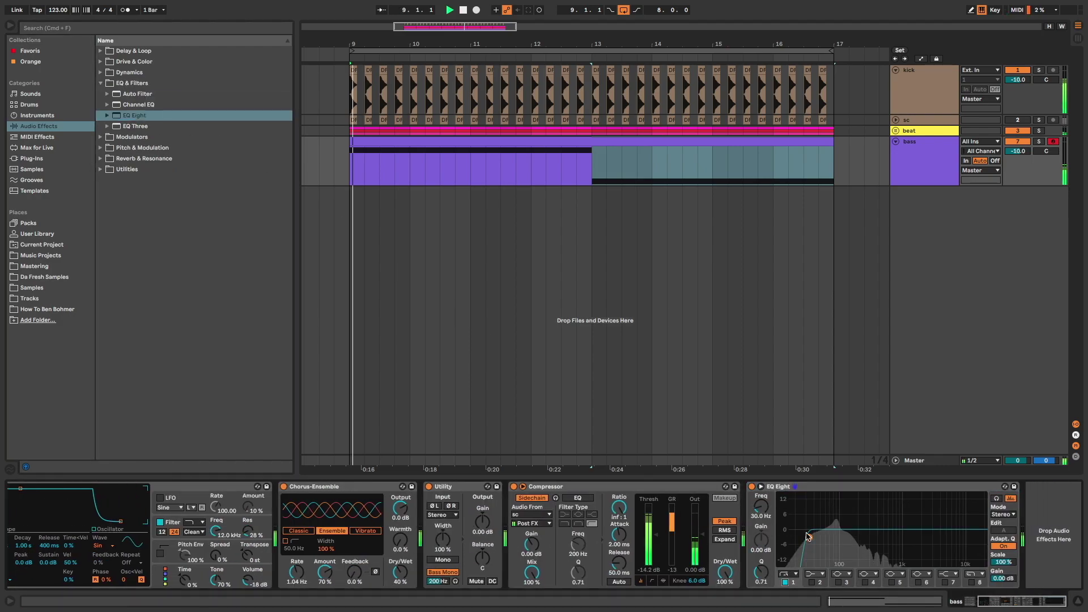
left_click_drag(807, 534, 807, 537)
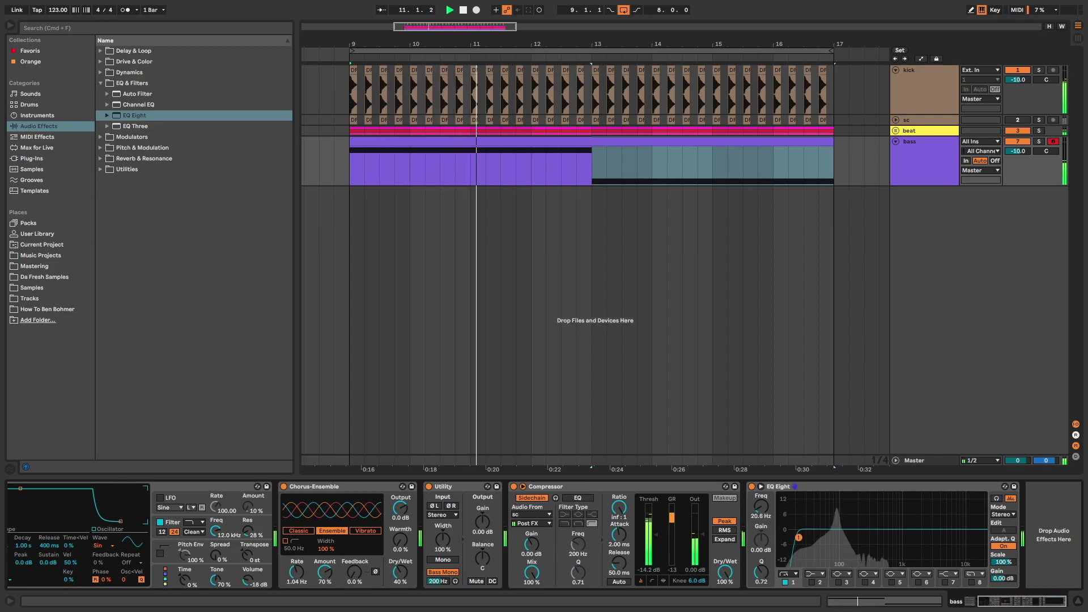
left_click_drag(799, 537, 802, 537)
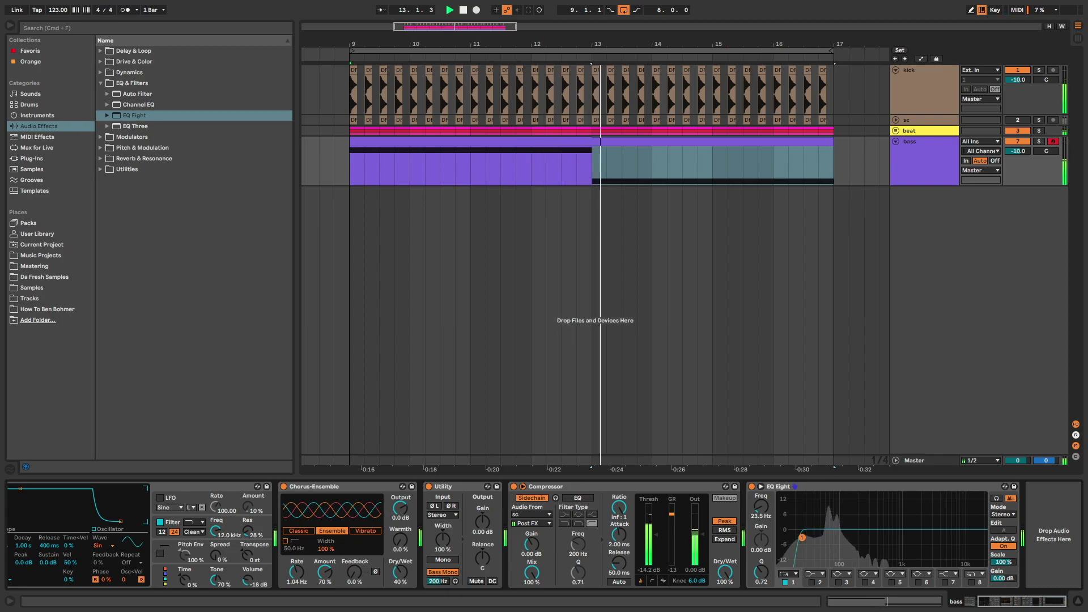
left_click_drag(802, 537, 799, 537)
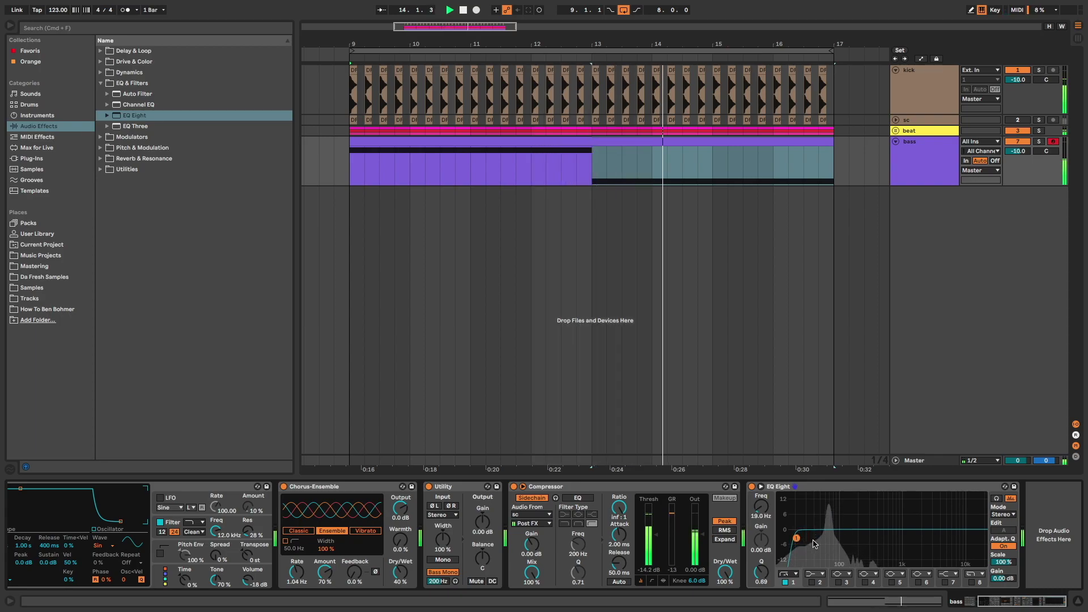
left_click(972, 582)
left_click_drag(975, 540, 887, 544)
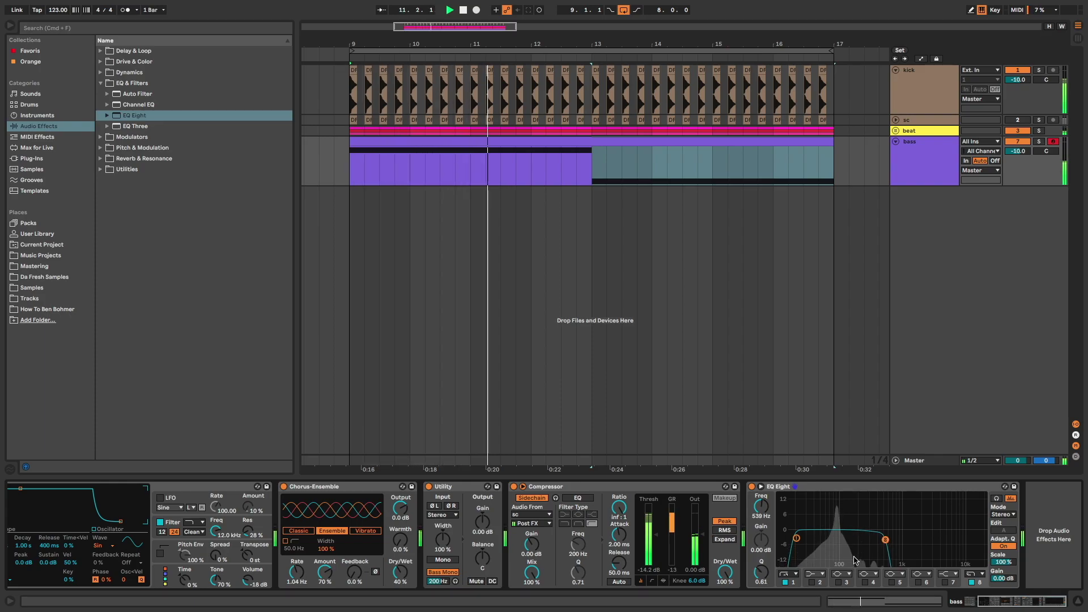
- Raise the bass track's volume to about -0.6 dB while the loop plays, and stop playback
left_click_drag(1017, 151, 1019, 147)
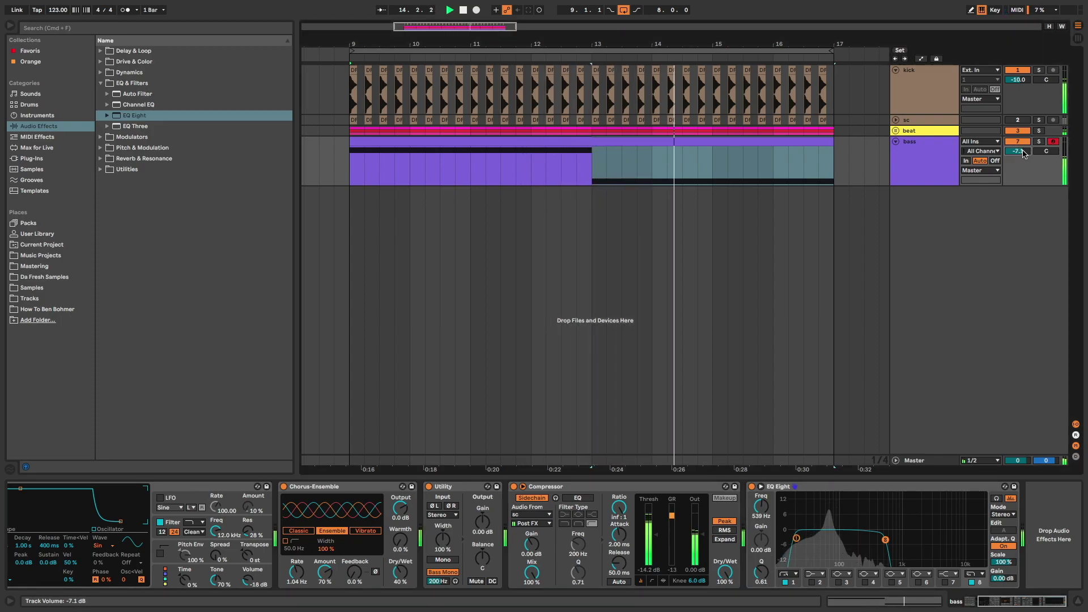
left_click_drag(1023, 153, 1018, 151)
key("space")
- Insert a MIDI track below bass, name it chords and unfold it
left_click(921, 170)
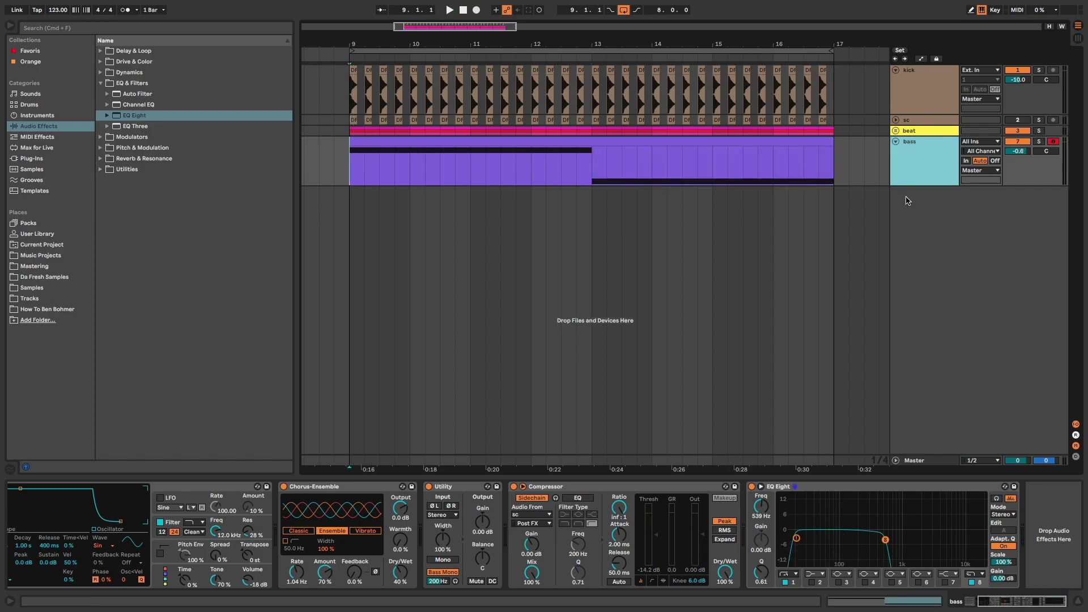
right_click(907, 201)
left_click(913, 212)
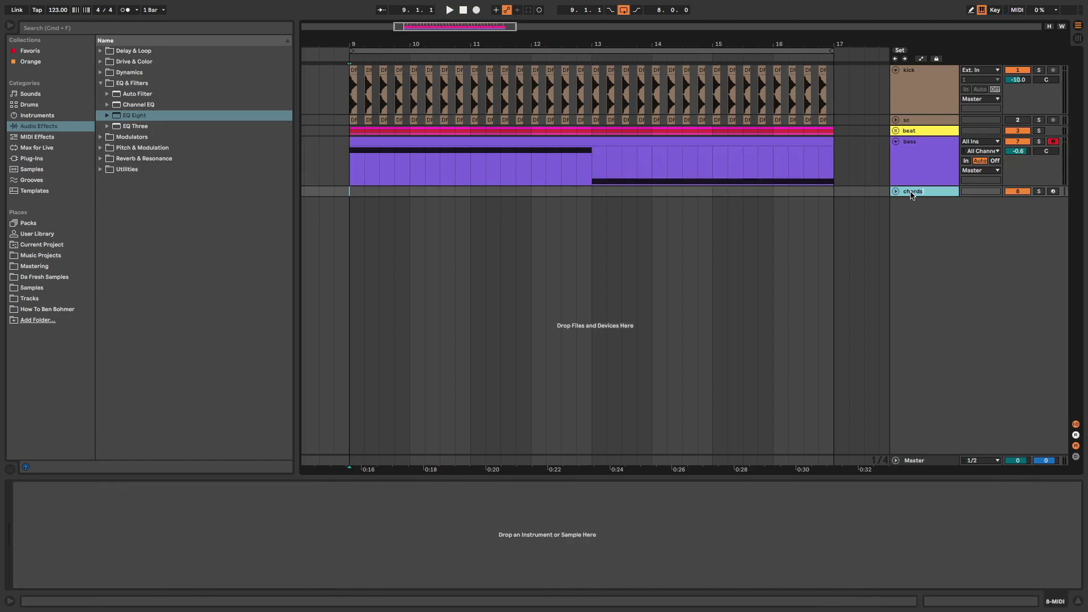
key("Return")
left_click(896, 191)
- Add Wavetable to chords with Osc 1 position 33 %, amp attack 1.83 ms, decay 365 ms, sustain -inf dB and Noise unison
left_click(52, 116)
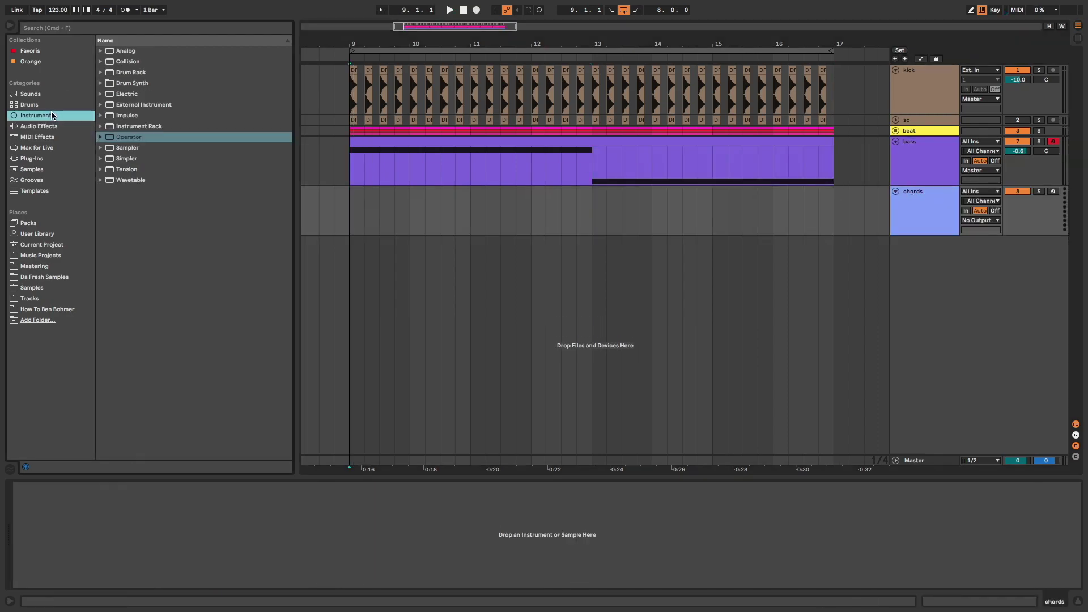
double_click(128, 180)
left_click_drag(200, 565, 203, 548)
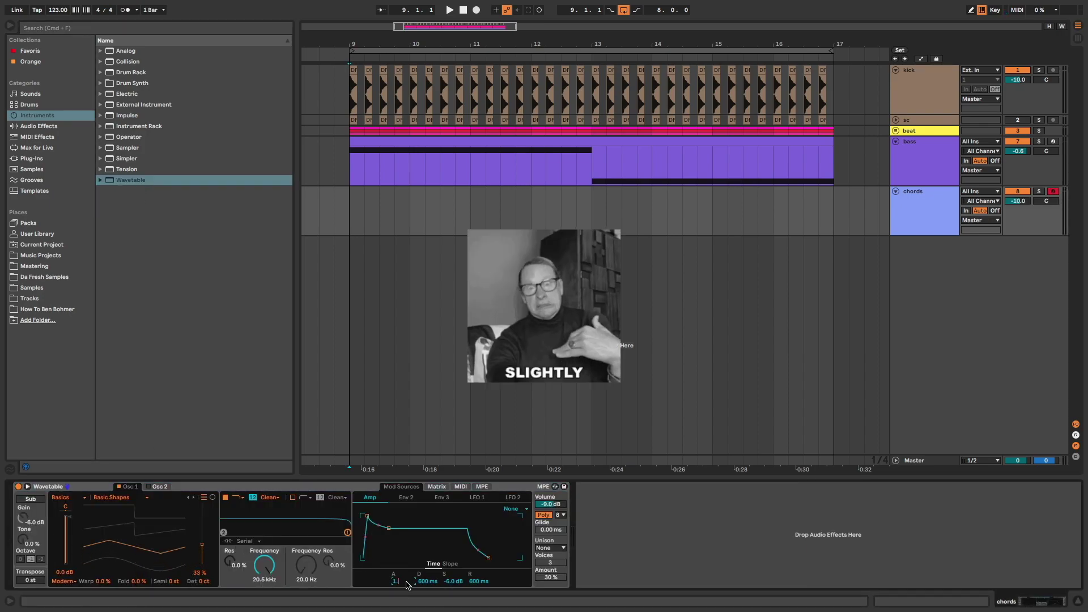
left_click_drag(408, 583, 408, 578)
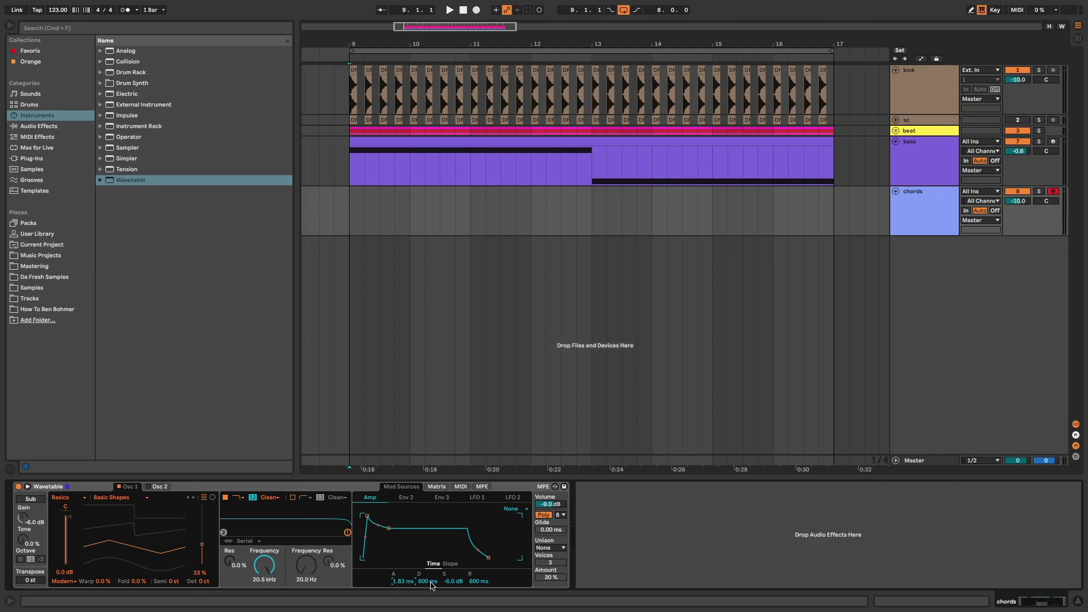
left_click(549, 548)
left_click(553, 513)
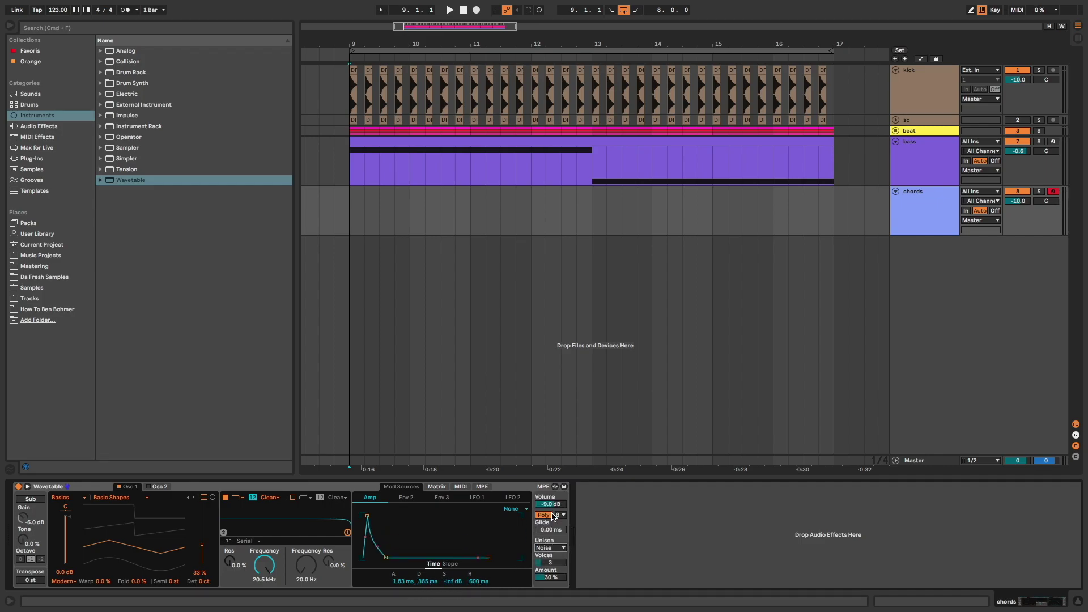
- Insert an empty eight-bar MIDI clip on the chords track from bar 9 to bar 17
left_click_drag(357, 196, 832, 195)
right_click(832, 192)
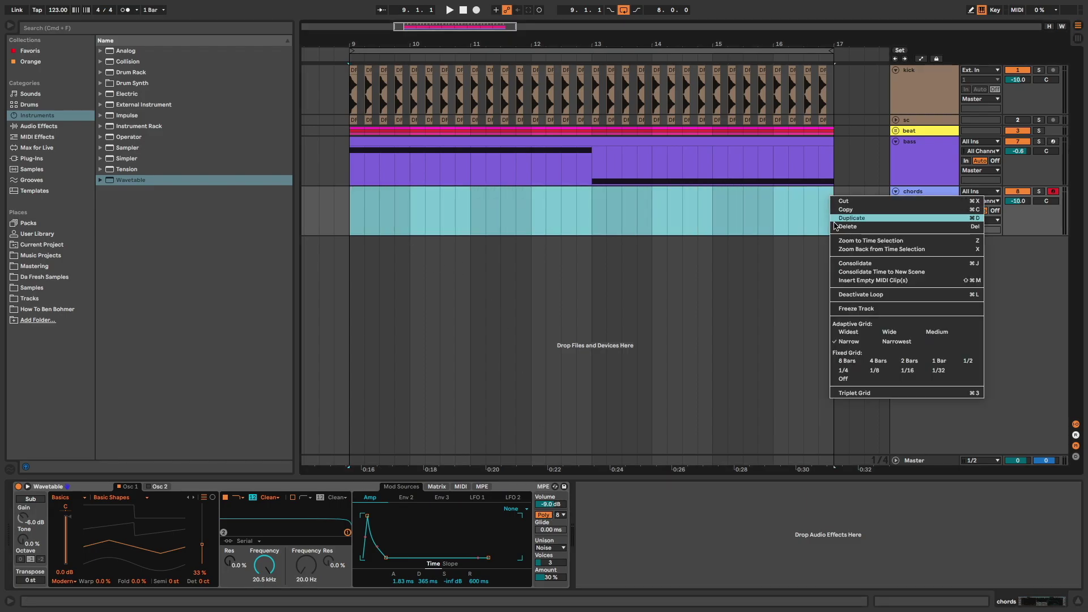
left_click(845, 280)
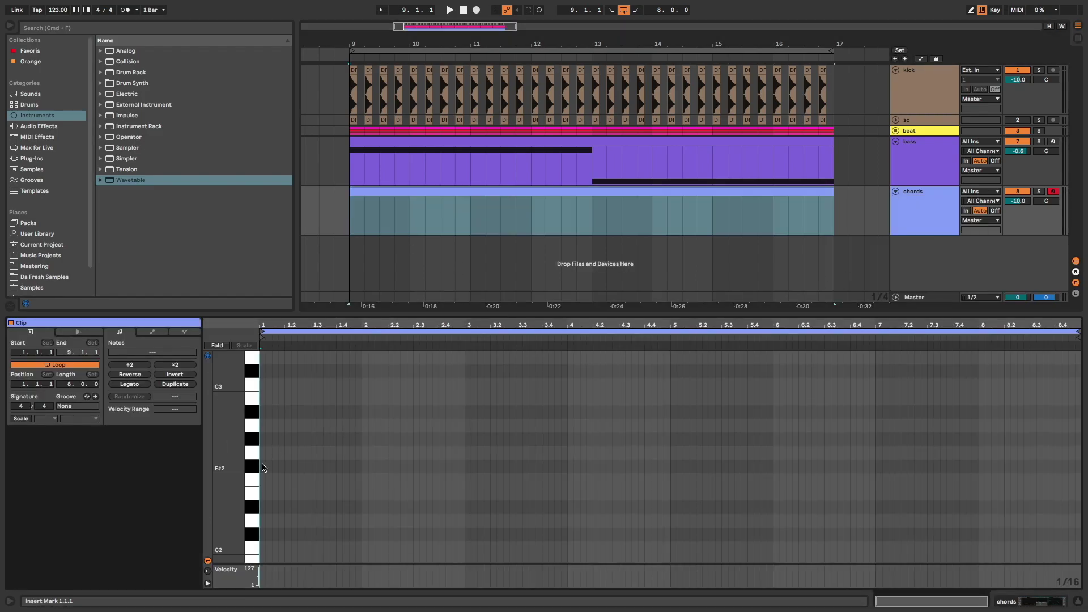
- Place sixteenth notes F#2, A#2 and C#3 at the start of the chords clip to form a chord
double_click(263, 467)
double_click(262, 411)
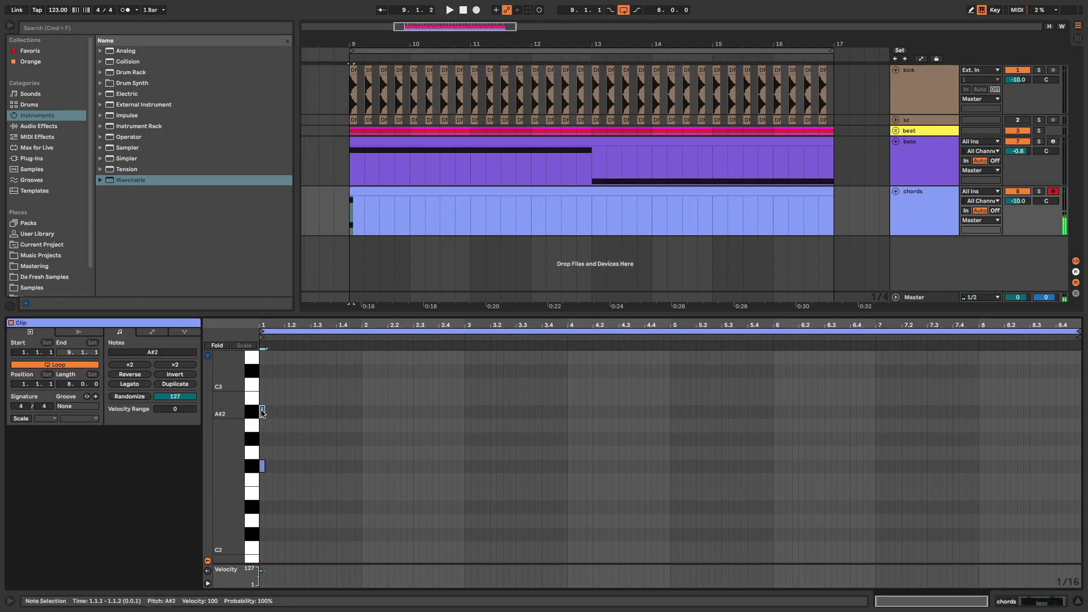
left_click_drag(238, 416, 226, 419)
double_click(263, 397)
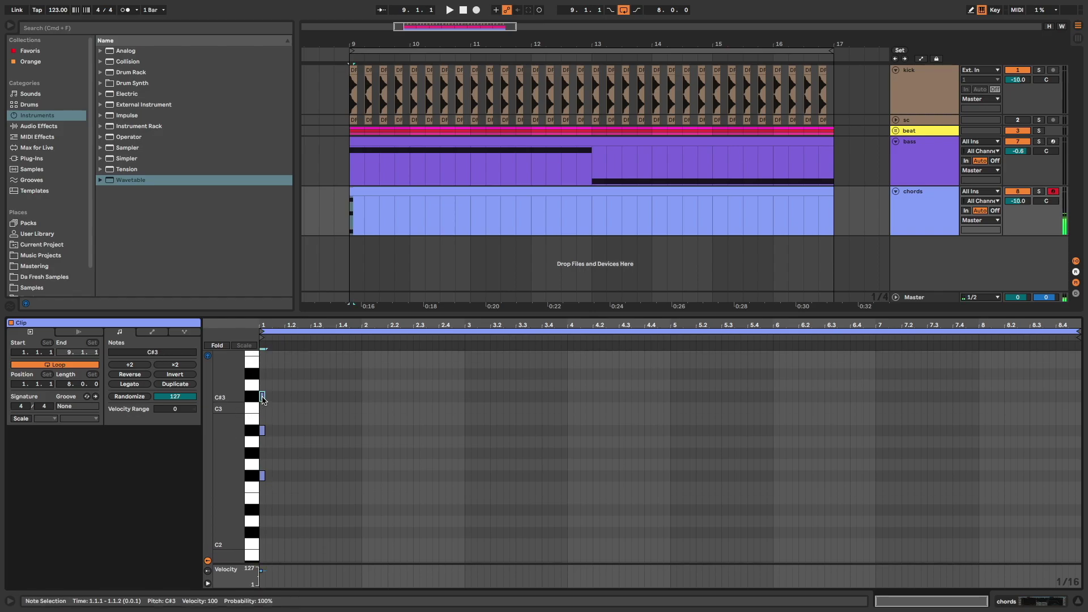
- Duplicate the sixteenth-note chord into a syncopated rhythm across the clip's first bar and play it
left_click_drag(263, 387, 258, 472)
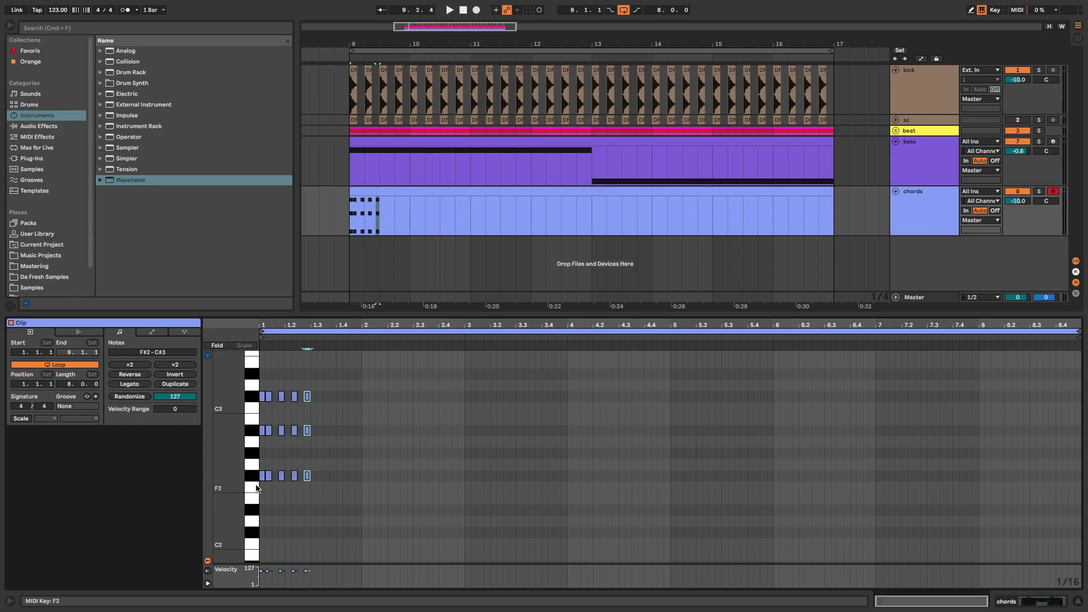
key("super+d")
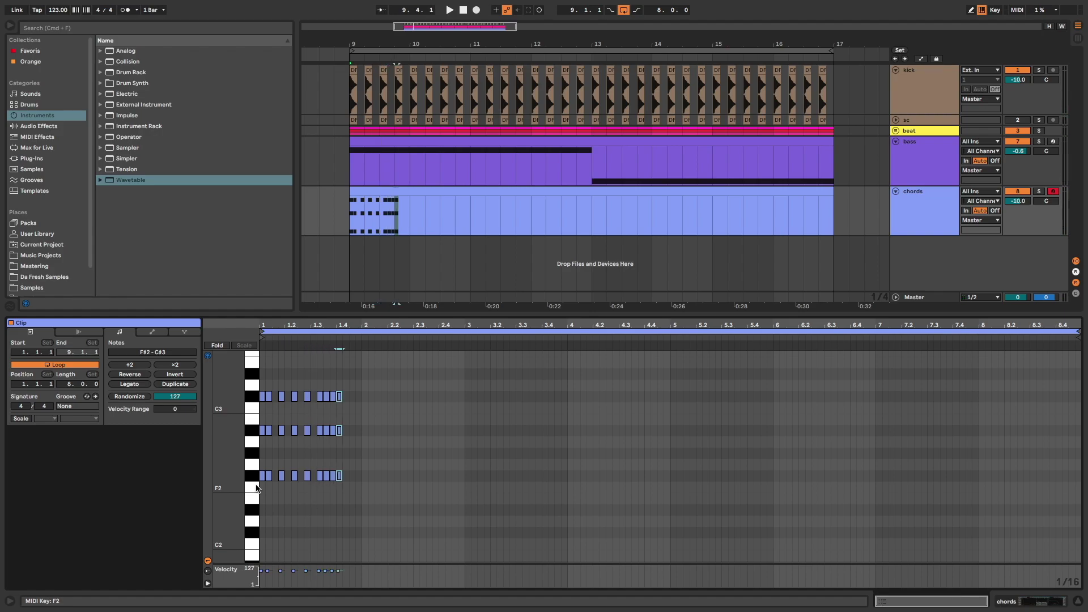
key("space")
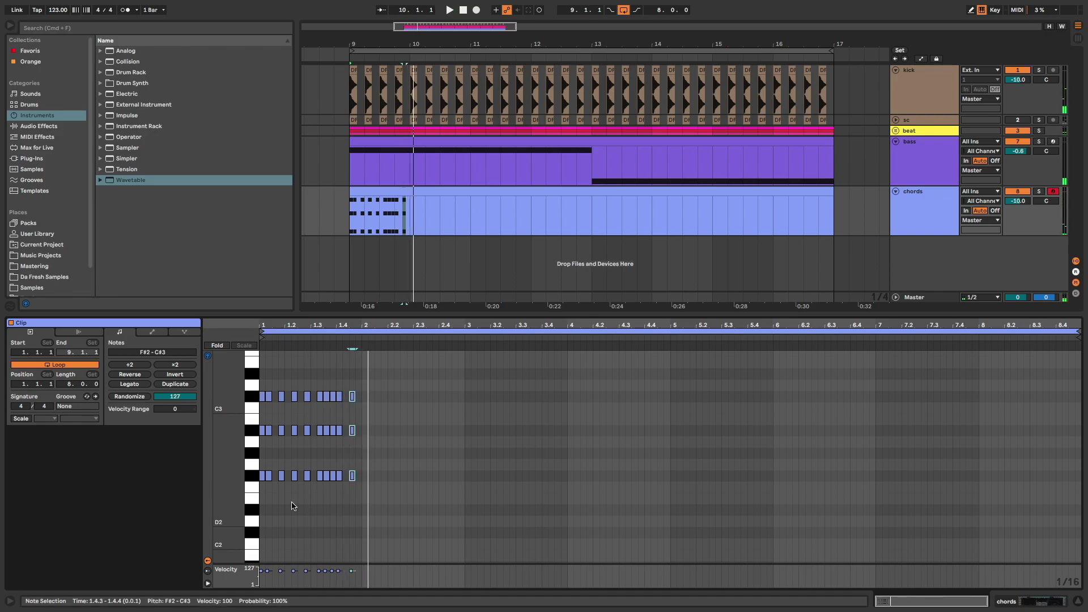
- Repeat the one-bar chord rhythm through bars 2 to 4 of the clip and audition it with the loop
key("super+a")
key("super+d")
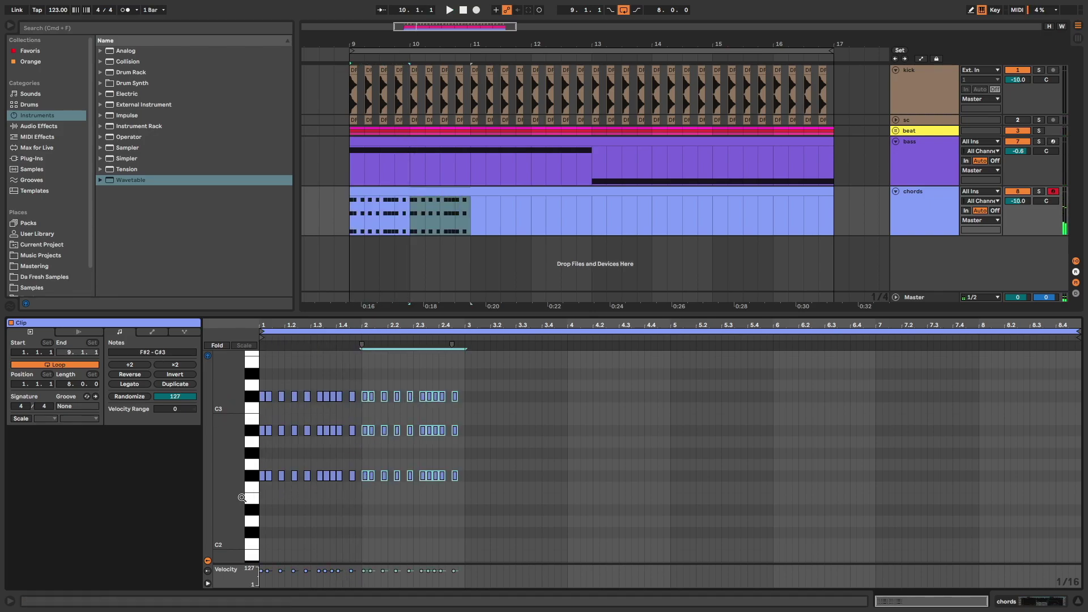
key("super+d")
key("super+d")
key("space")
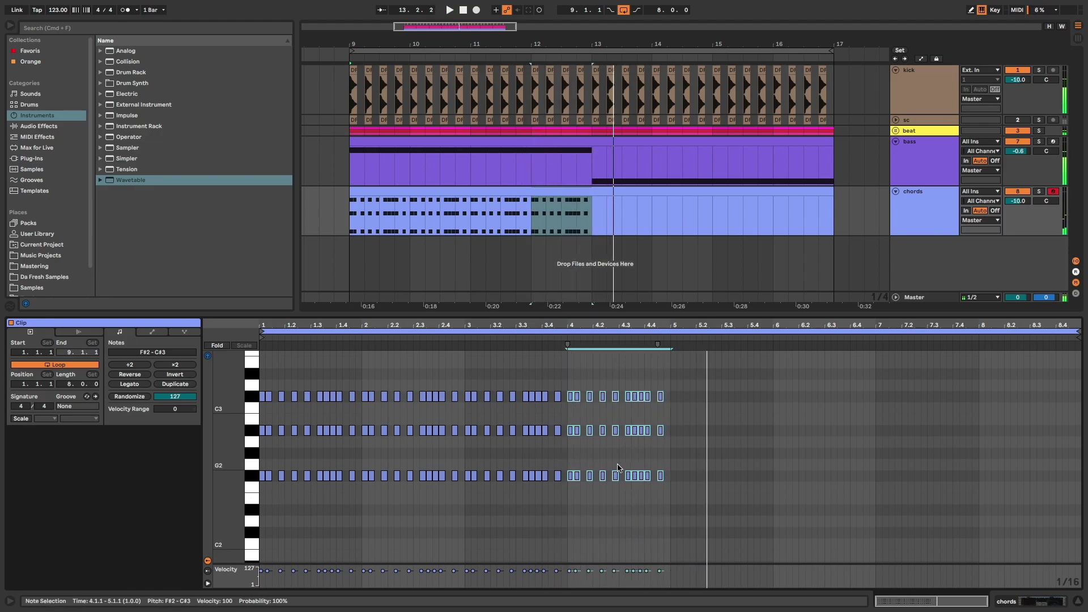
- Duplicate the four-bar chord pattern to bars 5 to 8, transpose the copy to C#2, F2 and G#2, and play it
left_click_drag(671, 486, 260, 352)
key("ctrl+d")
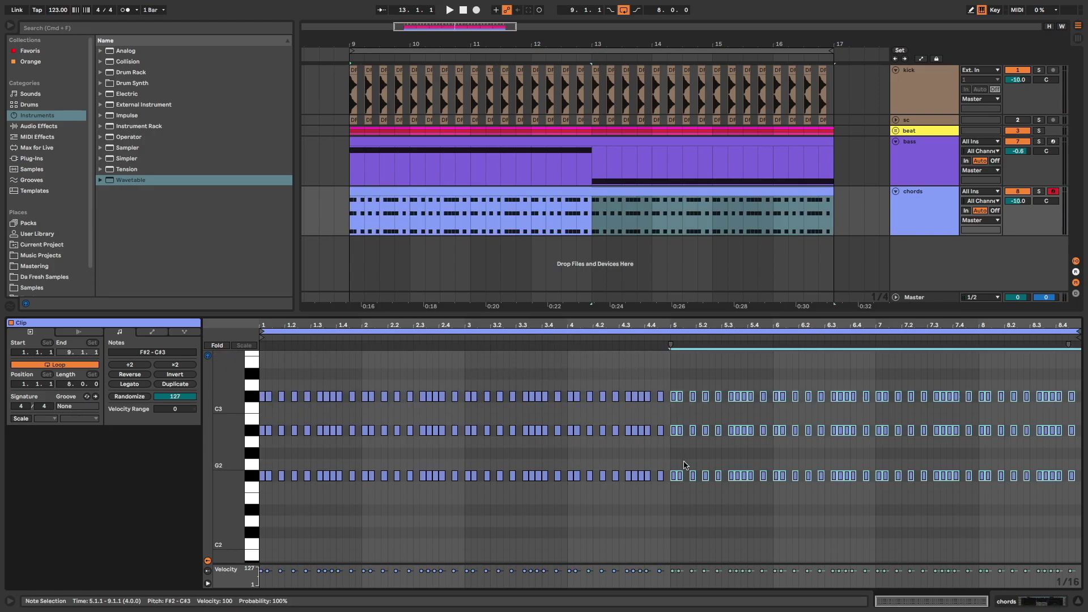
key("Down")
key("Down")
key("Down")
key("Down")
key("Down")
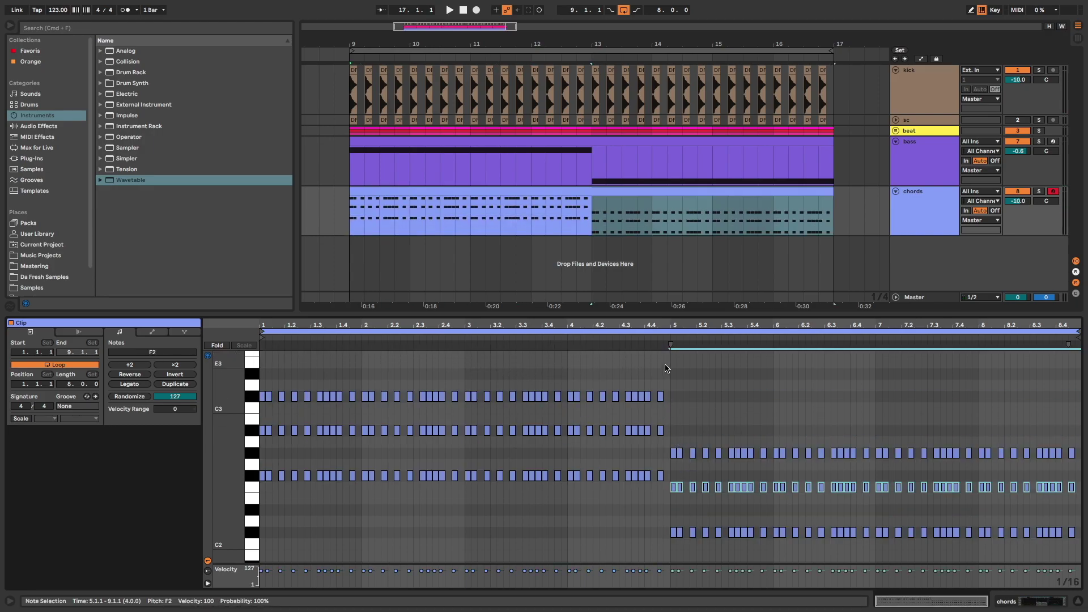
key("space")
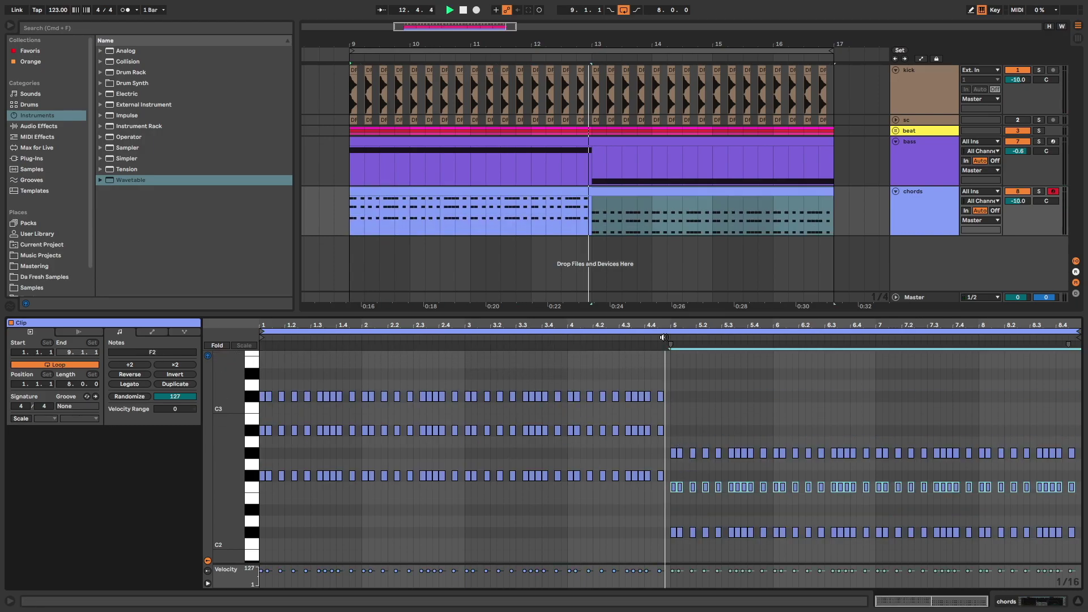
left_click(701, 409)
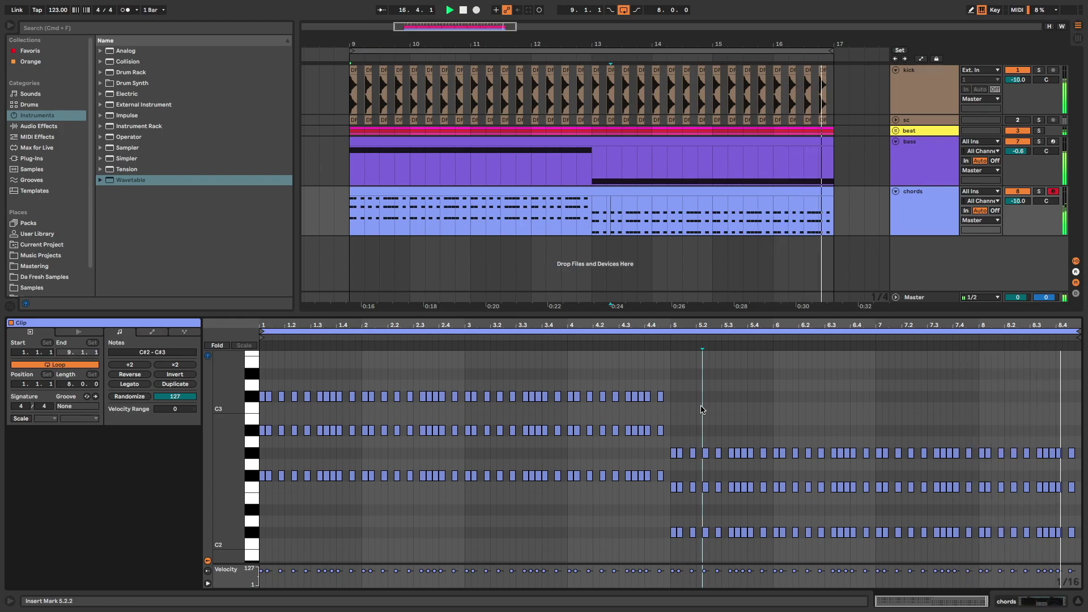
- Enable Osc 2 in the chords Wavetable with Basic Shapes at 40 %, 24 st and -19 dB, and audition the loop
scroll(703, 400, "down", 1)
left_click(935, 208)
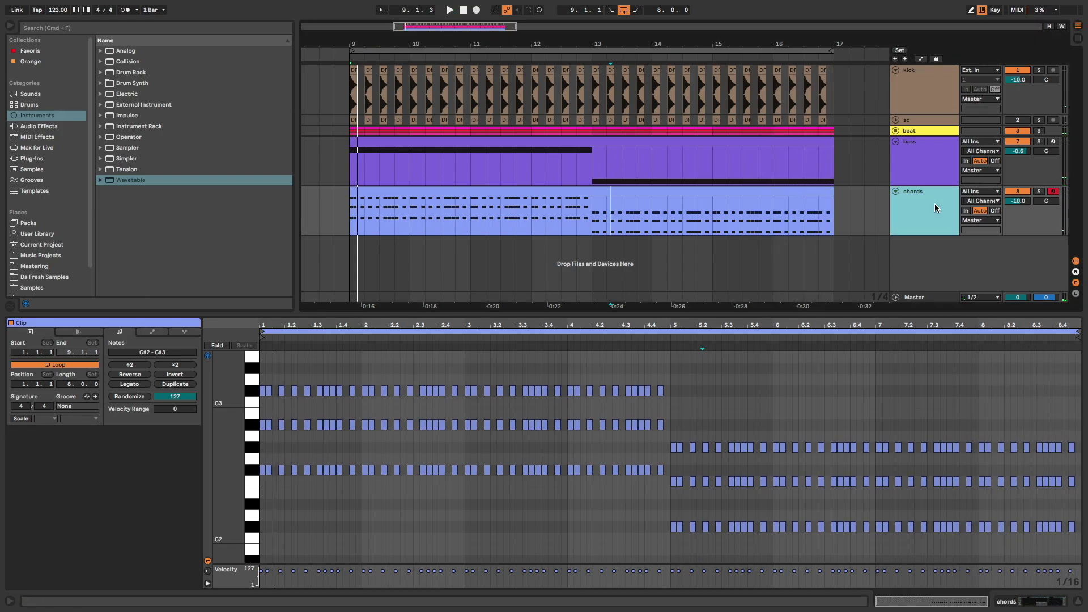
double_click(935, 208)
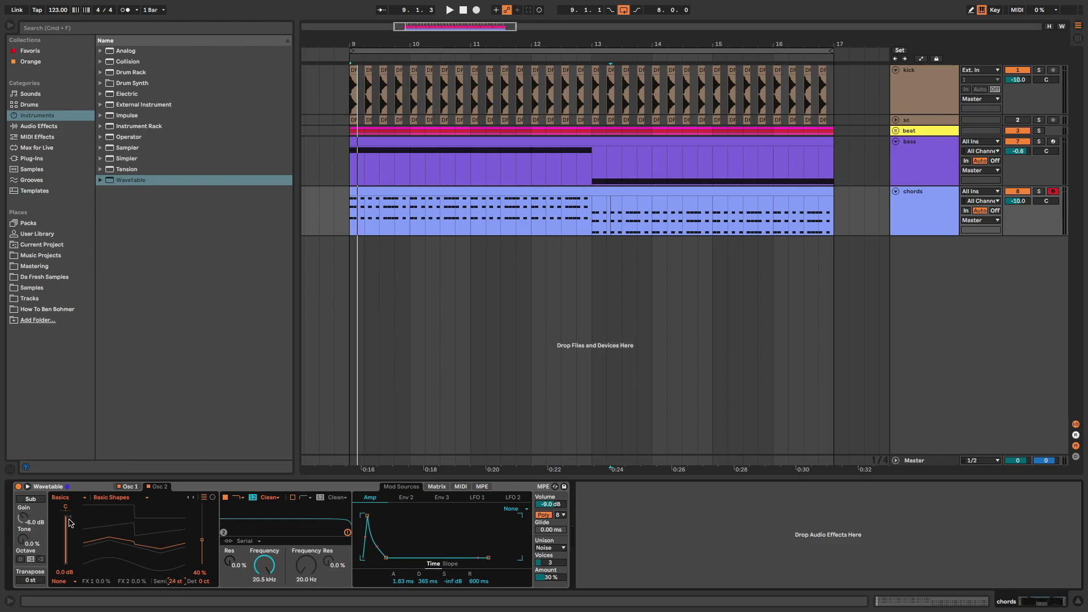
key("space")
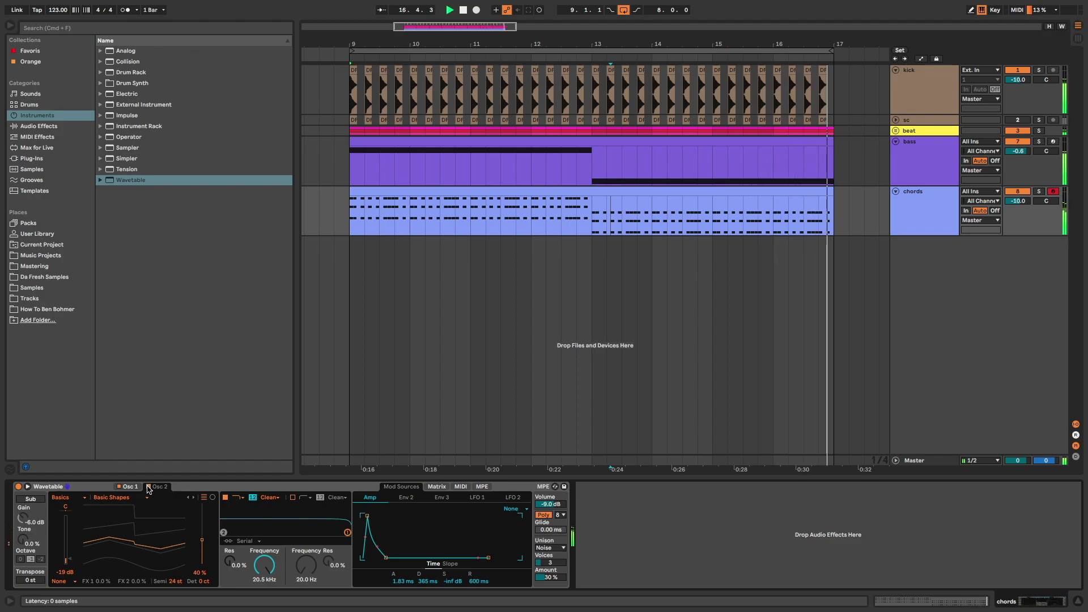
- Add a Vocoder after Wavetable on chords and set it to 4 bands
left_click(38, 126)
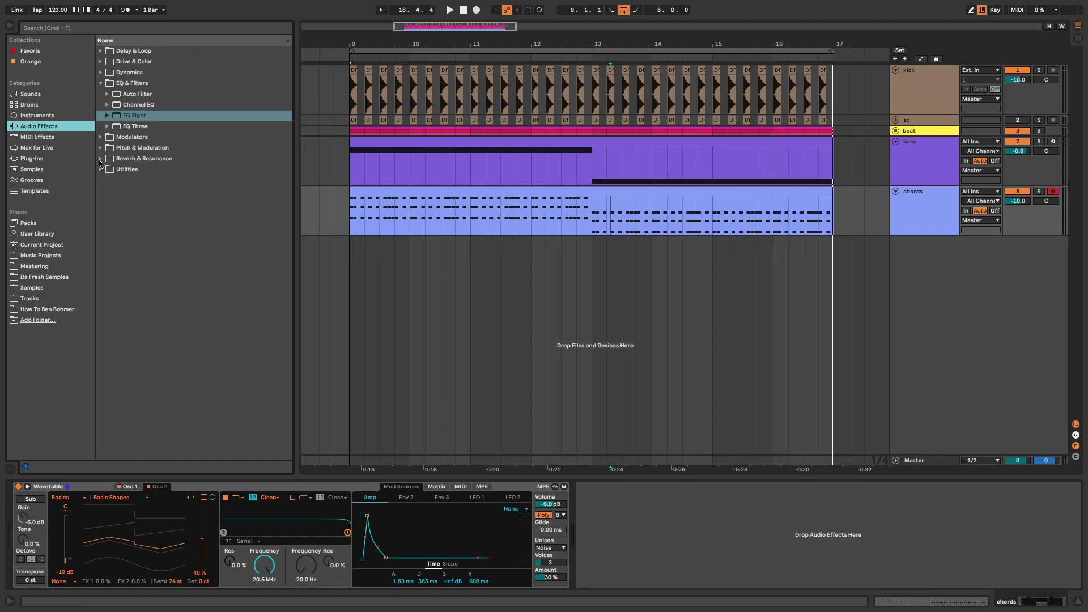
left_click(101, 158)
double_click(134, 180)
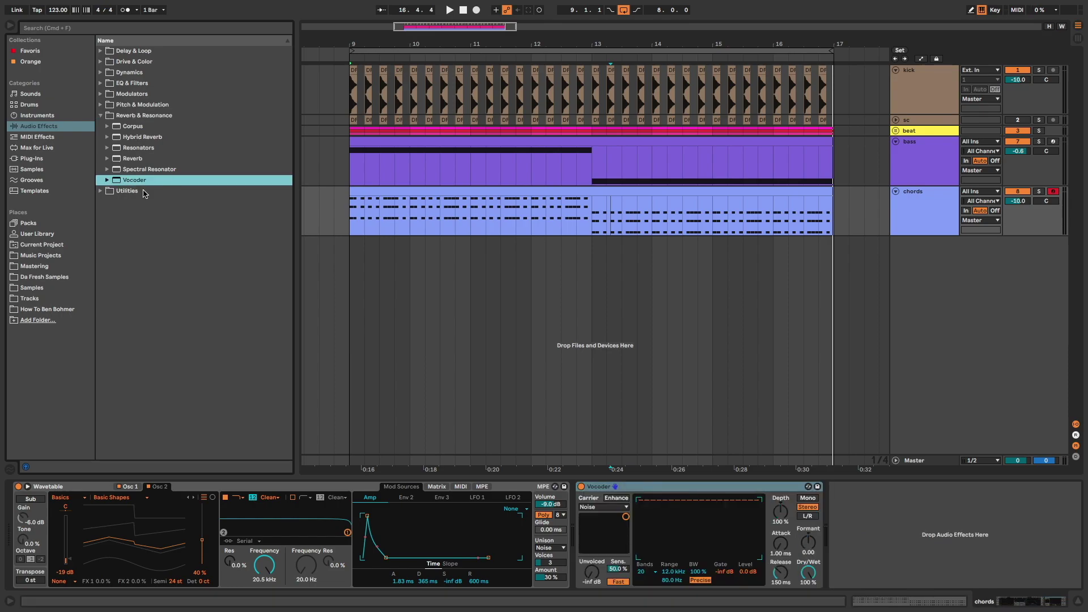
left_click(646, 573)
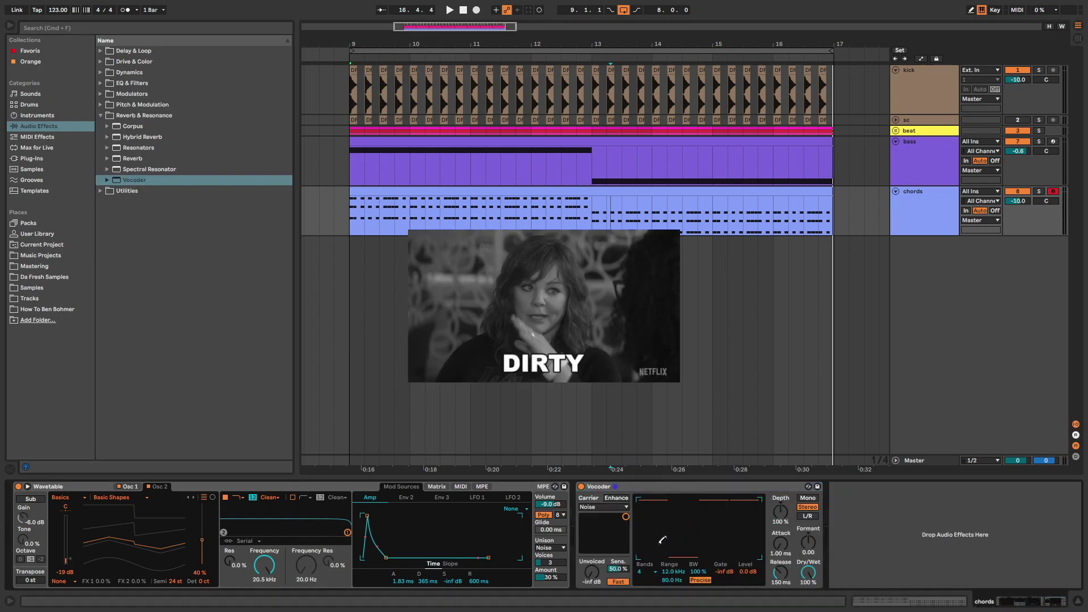
- Solo chords, set the Vocoder's dry/wet to 20 % and compare the sound with the effect bypassed and active
left_click(1038, 191)
key("space")
mouse_move(808, 573)
left_mouse_down()
mouse_move(808, 611)
mouse_move(807, 572)
left_mouse_up()
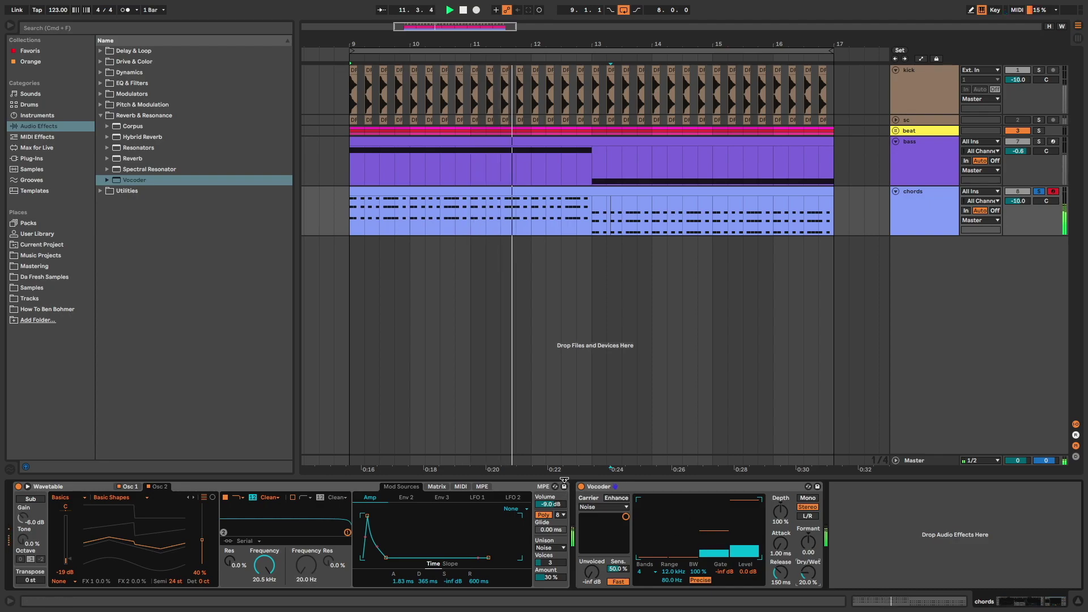
left_click(581, 487)
left_click(580, 487)
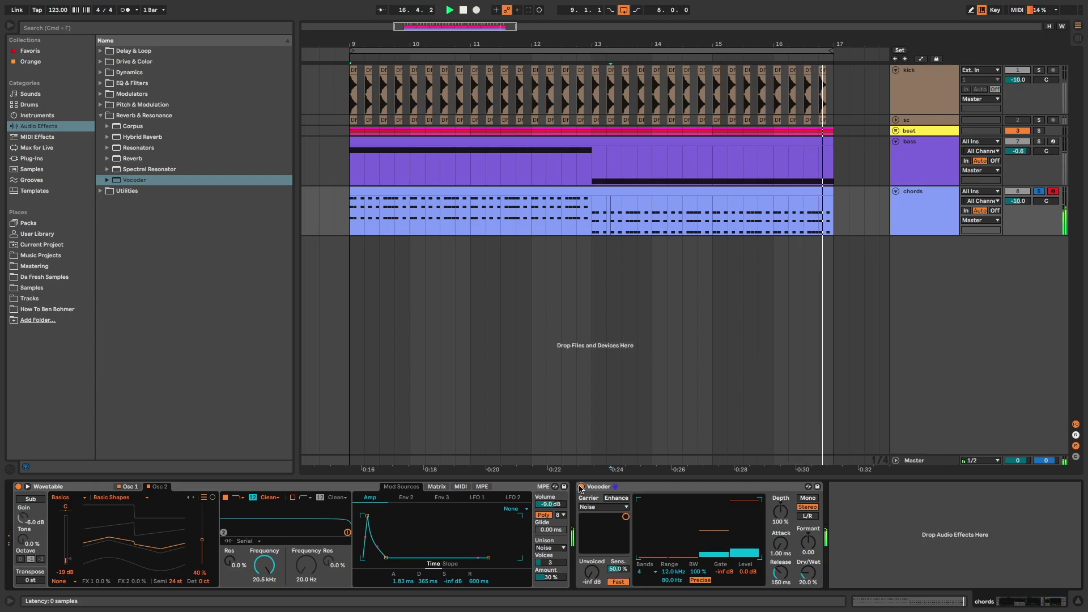
- Add an EQ Eight after Vocoder on chords and set its low cut to 119 Hz with Q 0.32 during playback
left_click(100, 83)
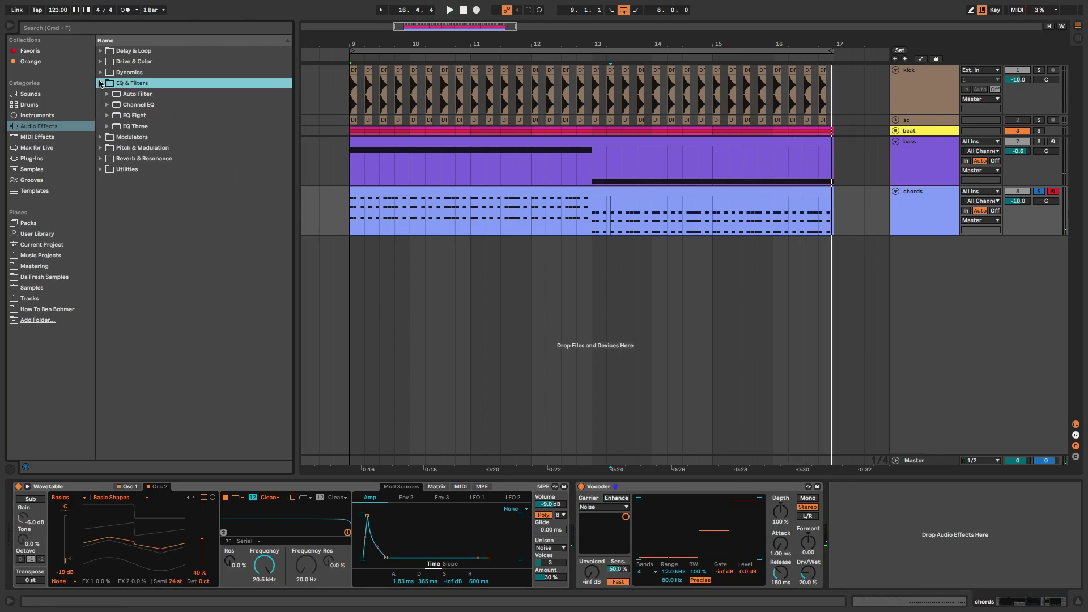
double_click(134, 115)
left_click(785, 582)
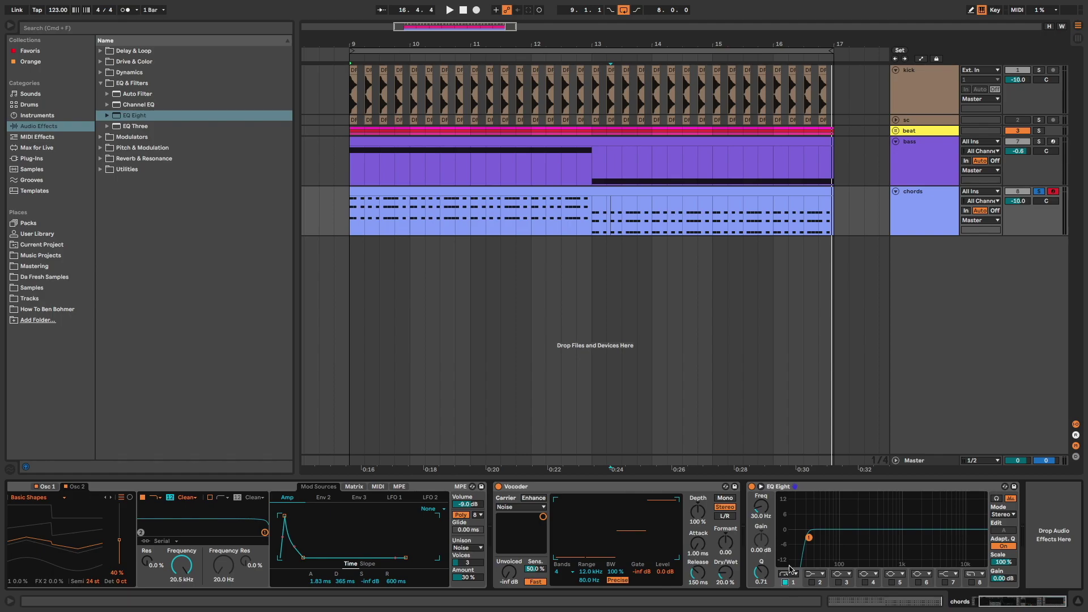
key("space")
left_click_drag(826, 543, 846, 548)
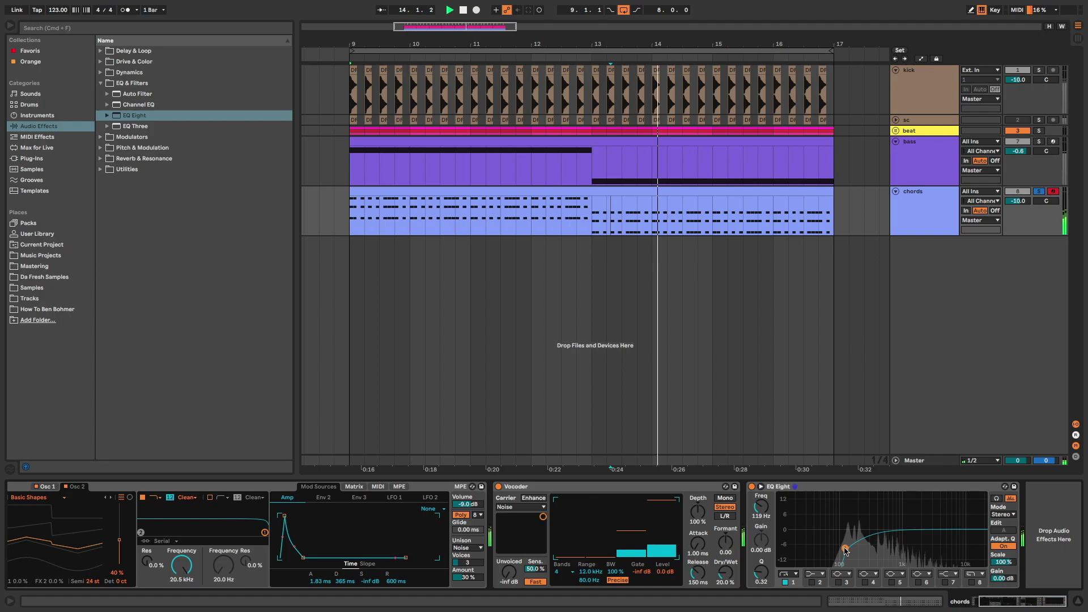
- Enable band 6 of the EQ Eight on chords and boost it by 2.85 dB at 3.44 kHz
left_click(918, 583)
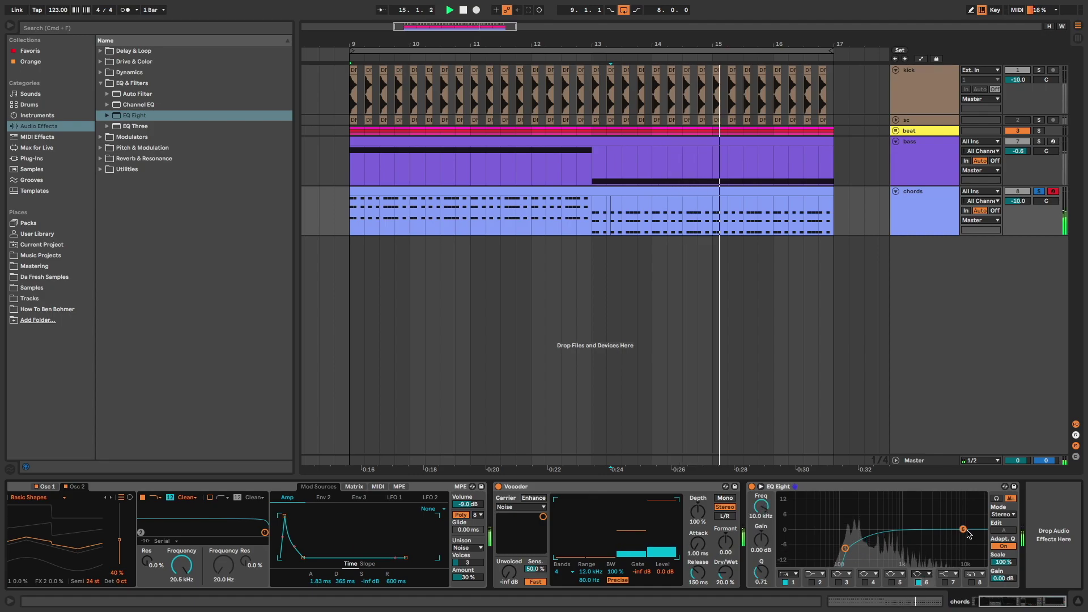
left_click_drag(965, 531, 935, 521)
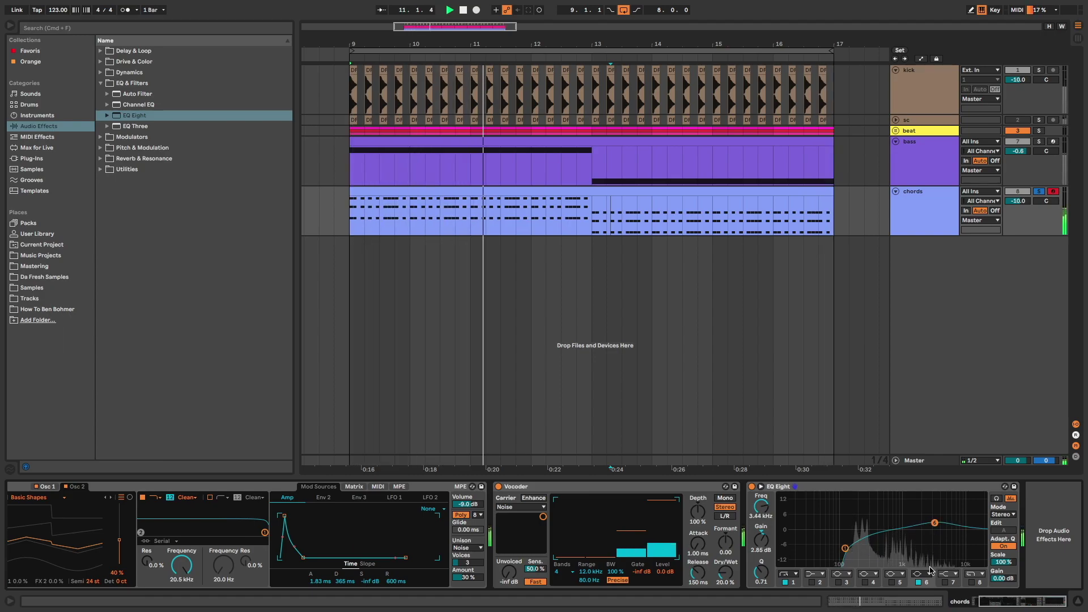
- Add a Glue Compressor after EQ Eight on chords with threshold -31.4 dB and makeup 4.29 dB, and compare it bypassed and active
left_click(140, 73)
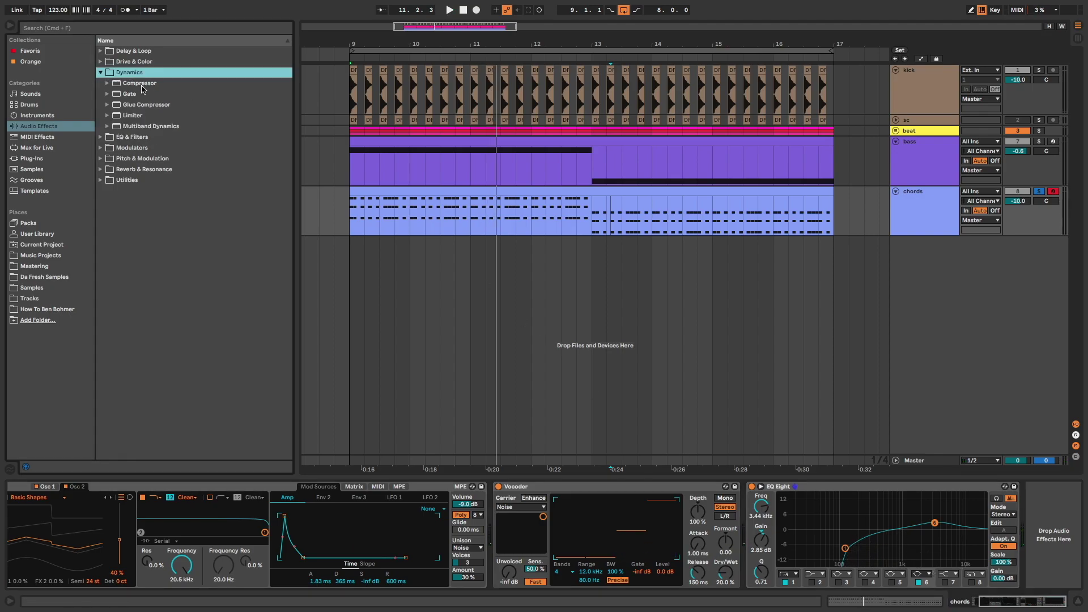
double_click(145, 104)
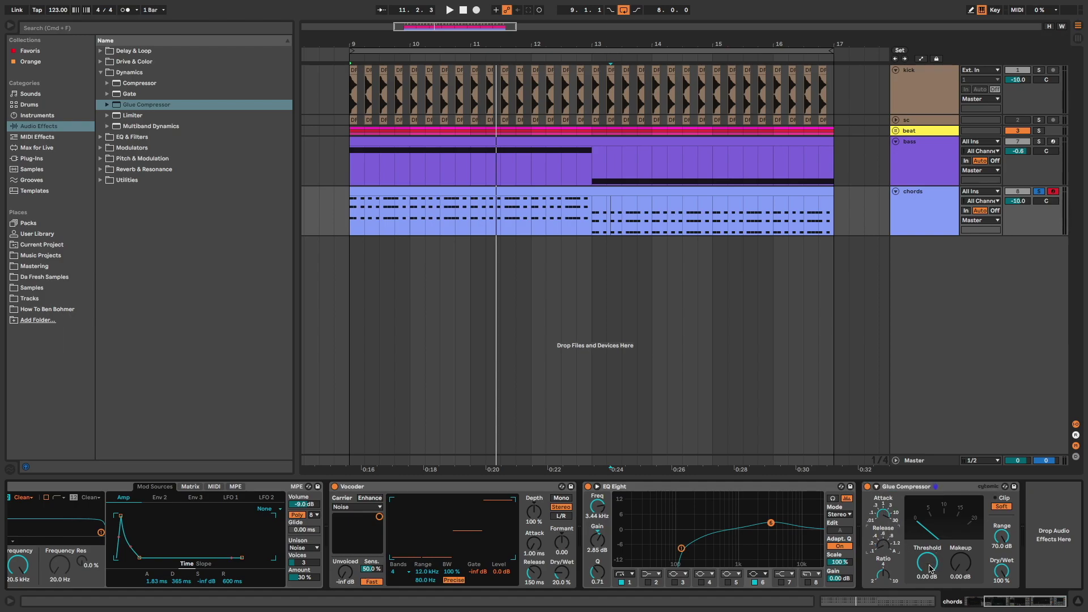
key("space")
left_click_drag(930, 568, 961, 562)
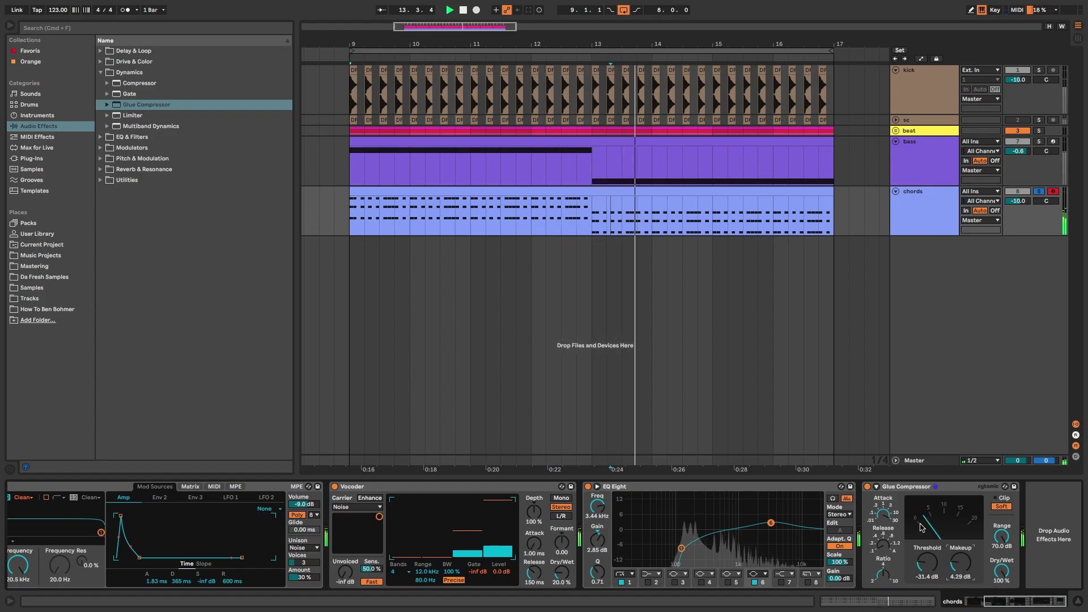
left_click(867, 487)
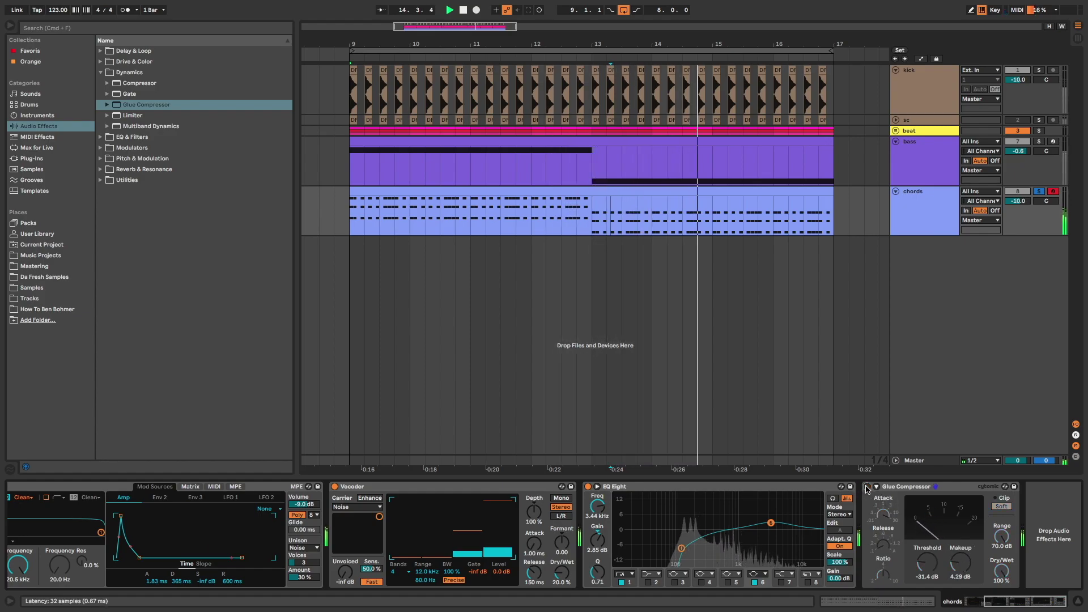
left_click(867, 487)
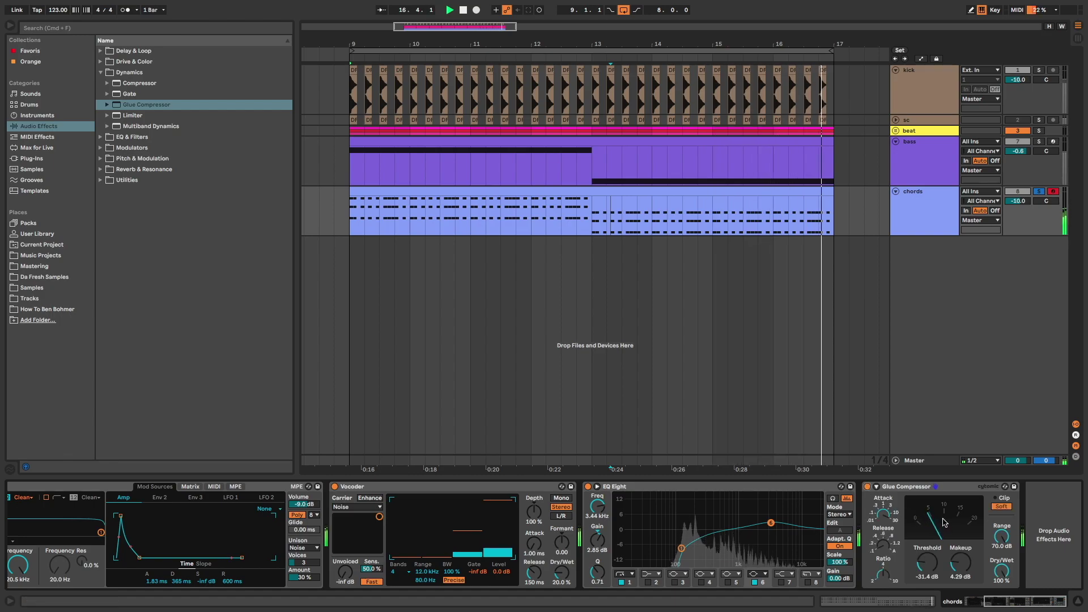
- Add a Compressor to chords with sidechain input from sc Post FX, ratio inf:1, threshold -7.21 dB and makeup off
double_click(138, 84)
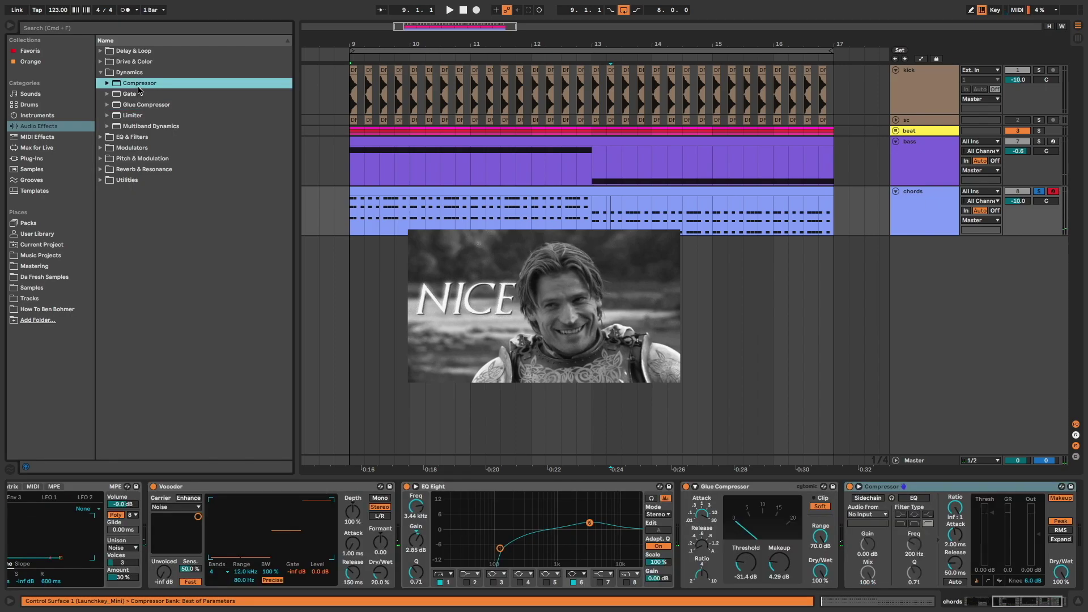
left_click(881, 514)
left_click(873, 537)
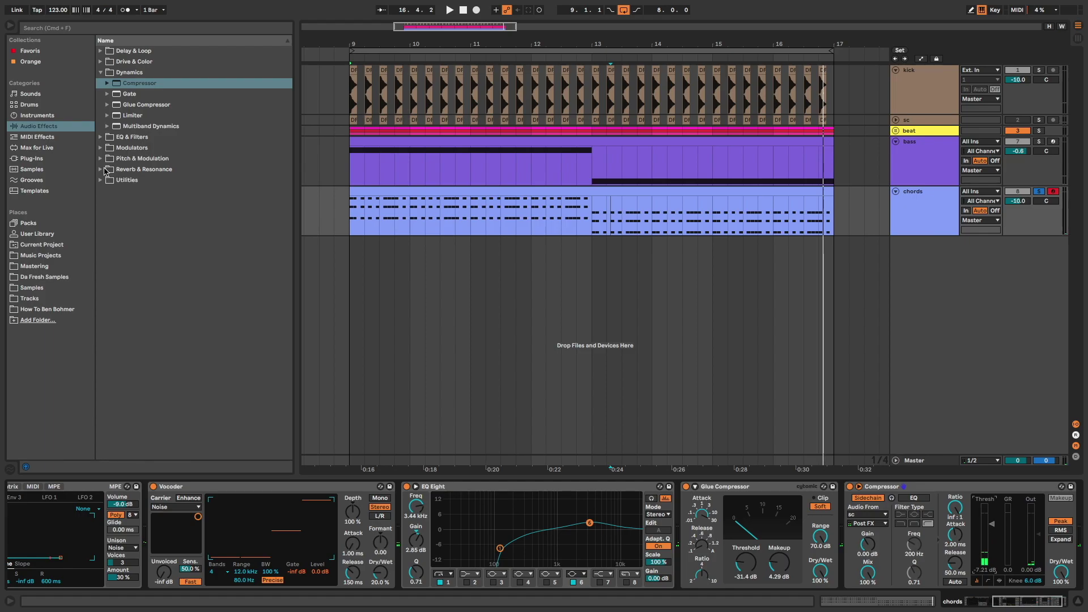
- Add a Reverb after the Compressor on chords with dry/wet at 19 %
left_click(104, 169)
double_click(141, 160)
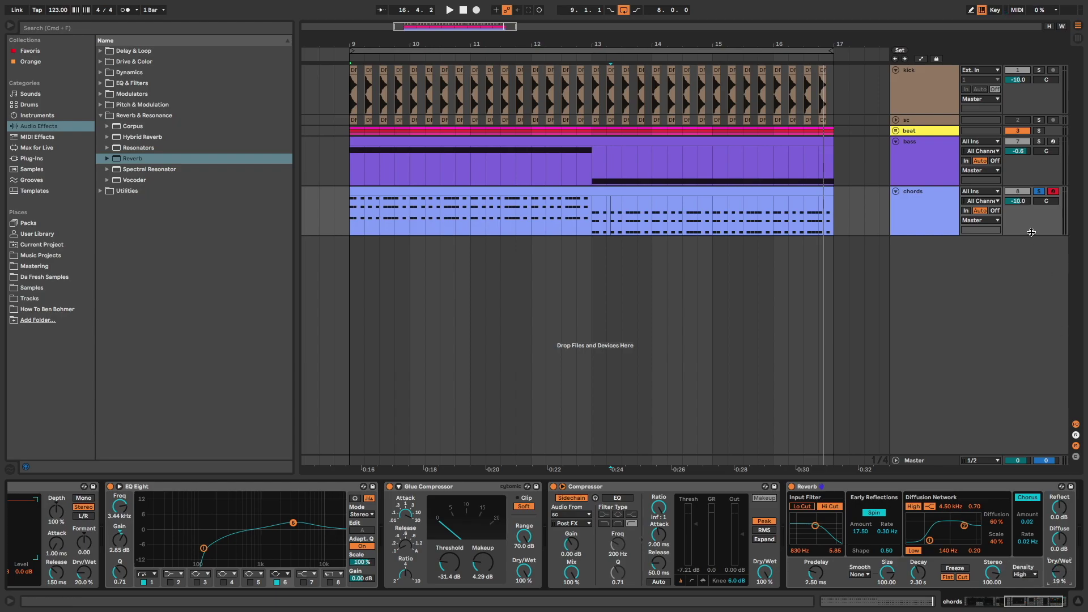
- Unsolo the chords track and raise its volume to -5.5 dB while playing the full loop
left_click(1037, 192)
left_click_drag(1018, 201, 1018, 195)
key("space")
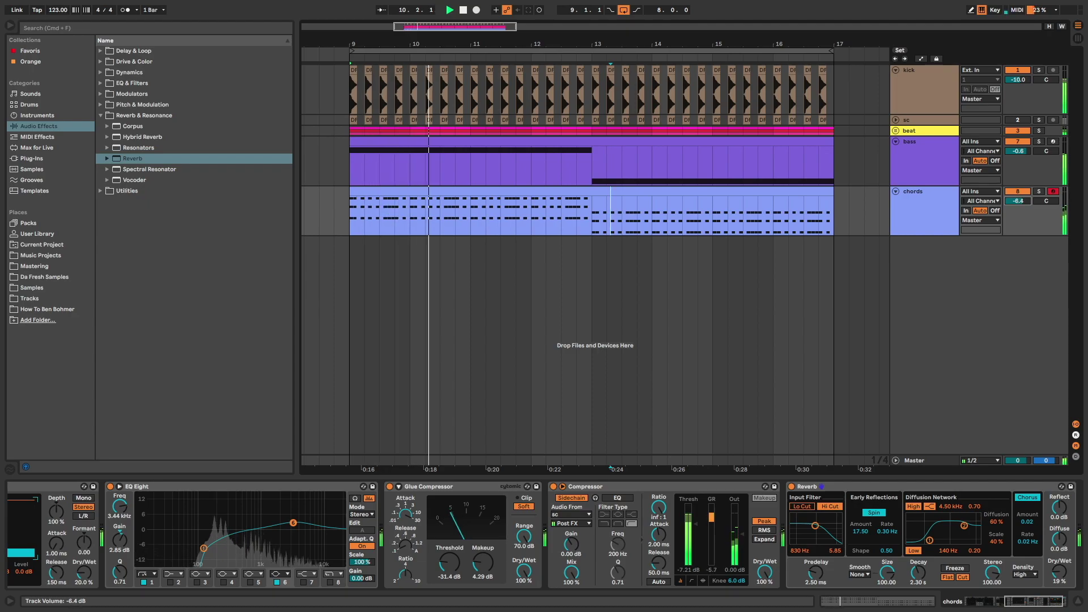
left_click_drag(1018, 202, 1017, 198)
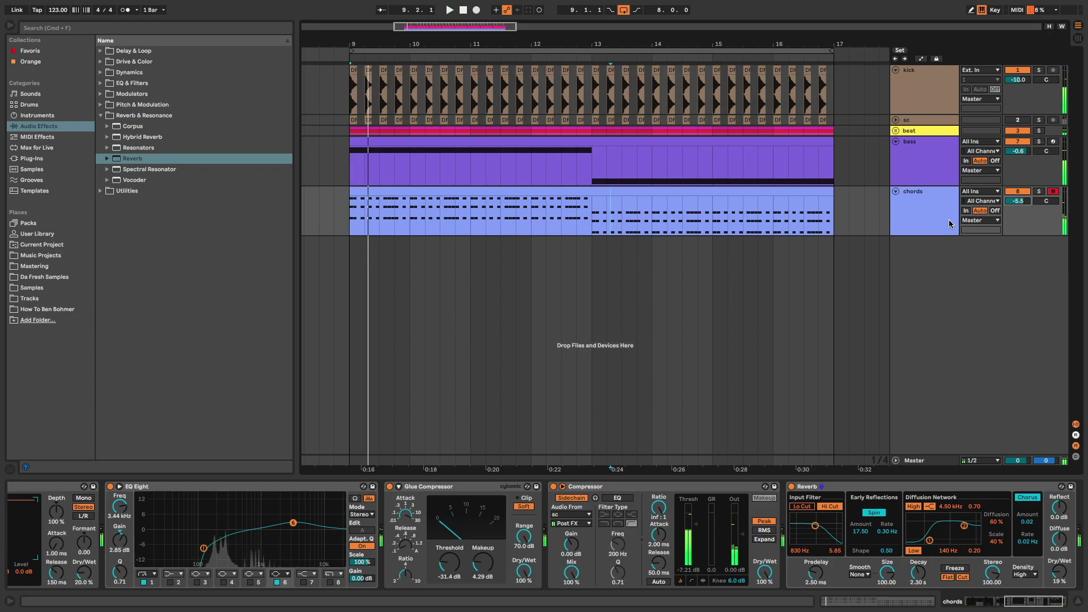
- Insert a MIDI track named synth below chords, unfold it and load Wavetable on it
right_click(929, 257)
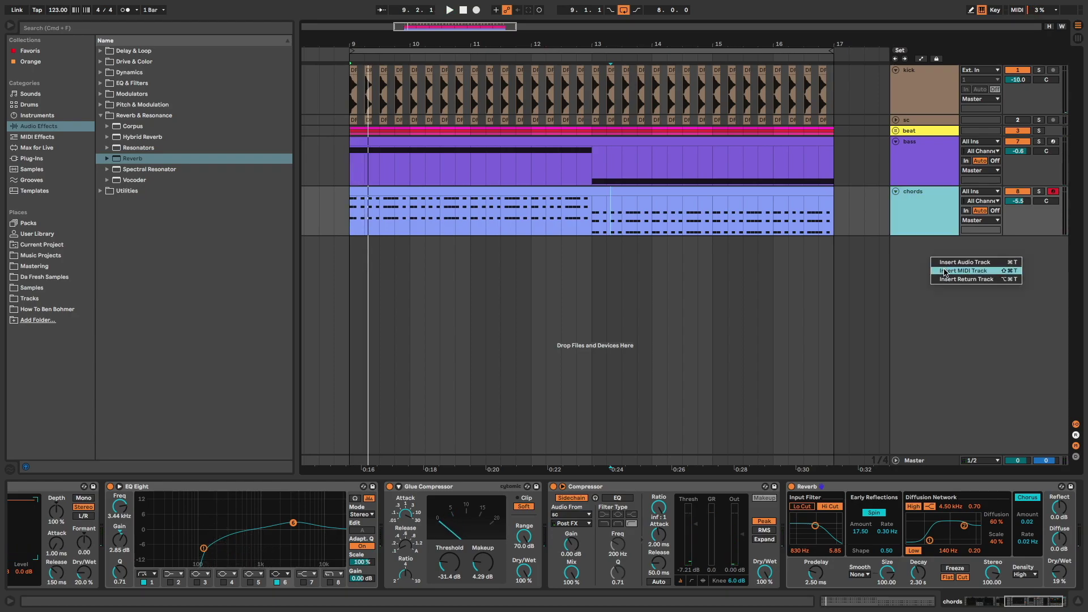
left_click(942, 270)
key("Return")
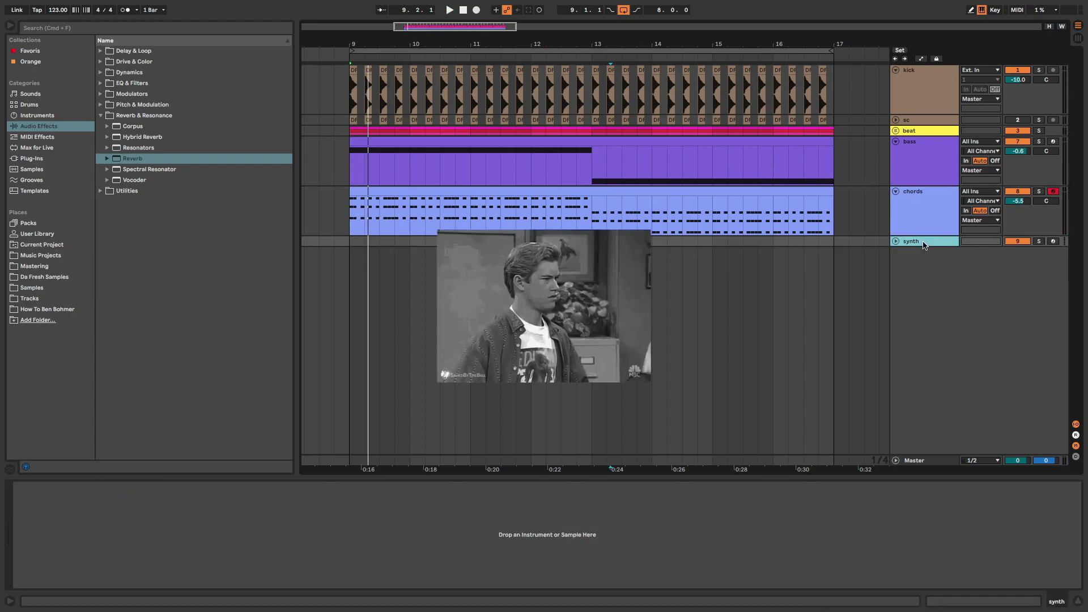
left_click(896, 241)
left_click(37, 115)
double_click(125, 179)
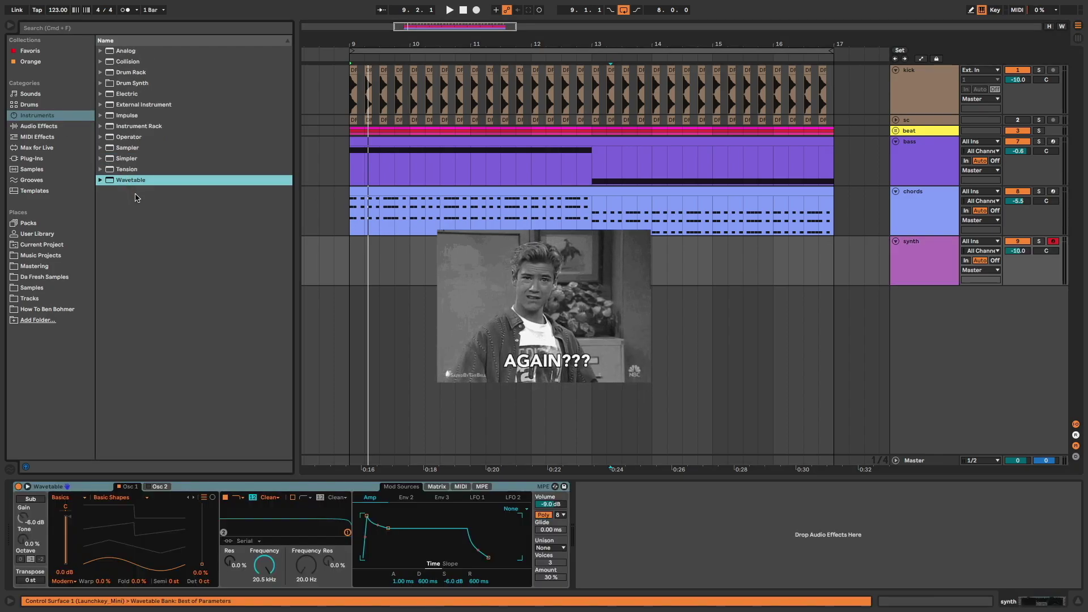
- In synth's Wavetable, set Osc 1 position 64 %, sustain -inf dB, a 24 dB filter at 390 Hz with 30 % resonance, and Amp-to-filter modulation 30
left_click_drag(206, 567, 206, 542)
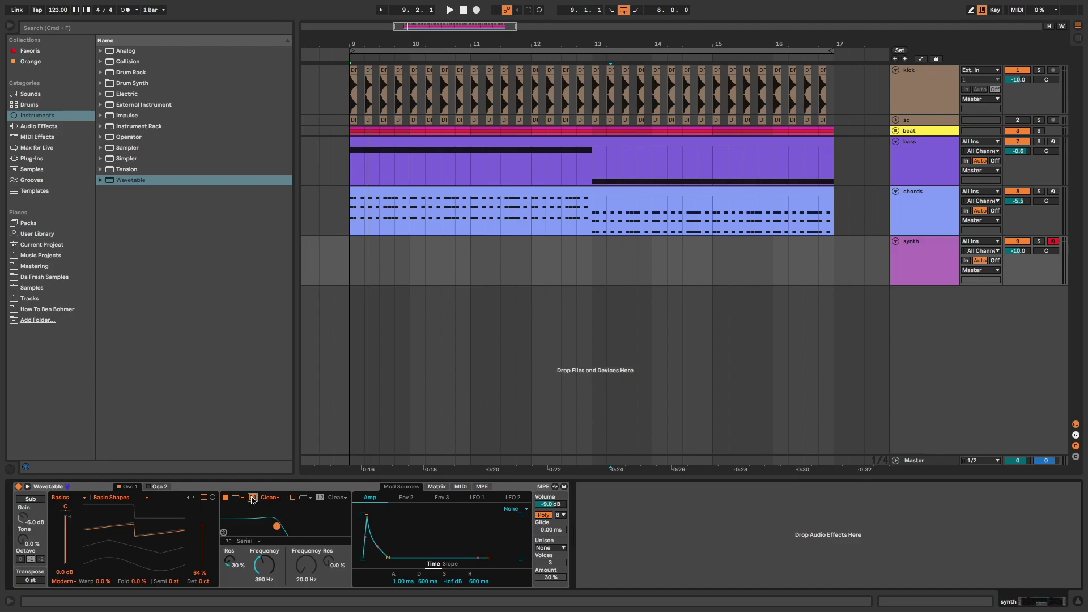
left_click(437, 487)
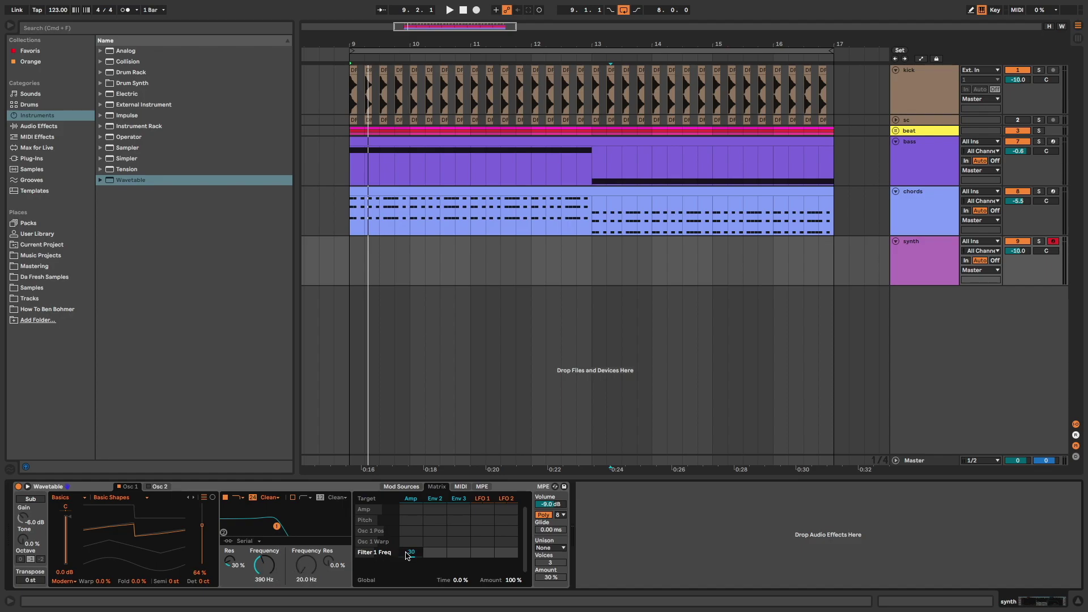
left_click(406, 488)
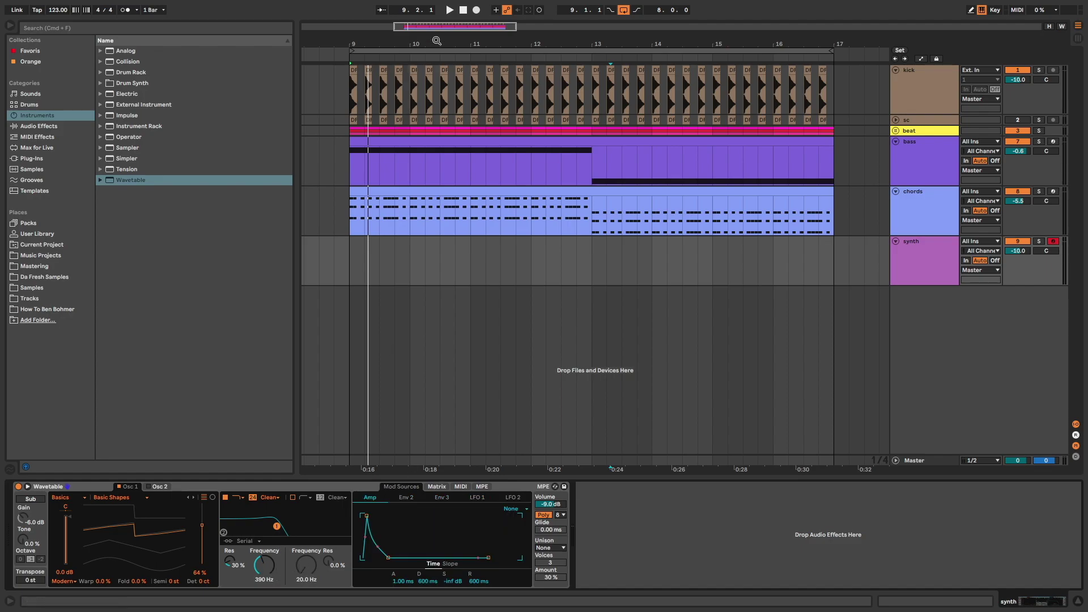
- Create an empty MIDI clip on the synth track from 7.4.1 to bar 17
left_click_drag(436, 40, 445, 39)
left_click_drag(308, 246, 818, 248)
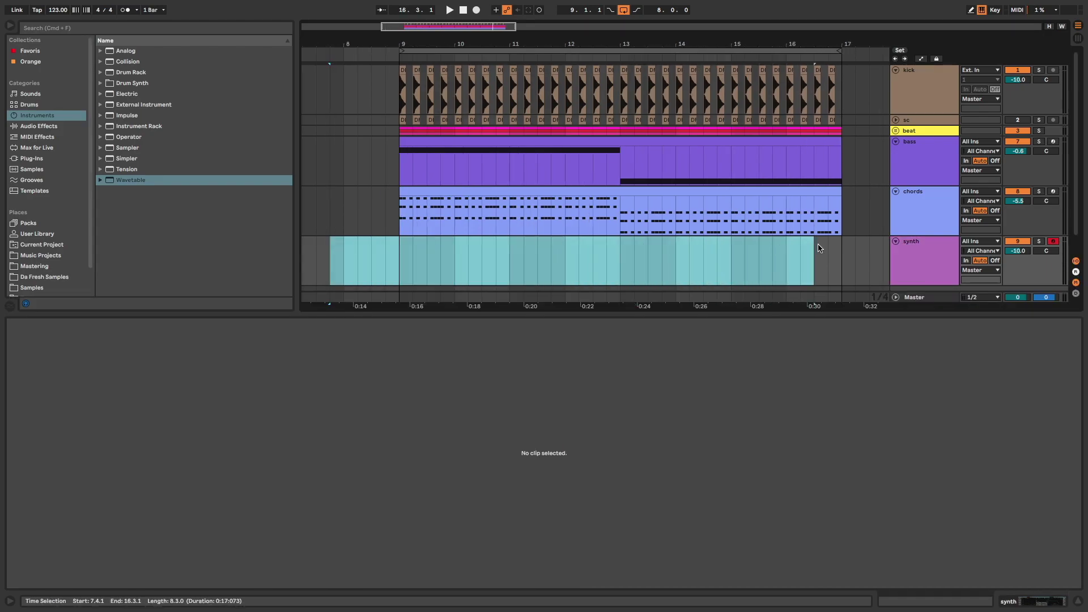
right_click(818, 247)
left_click(861, 331)
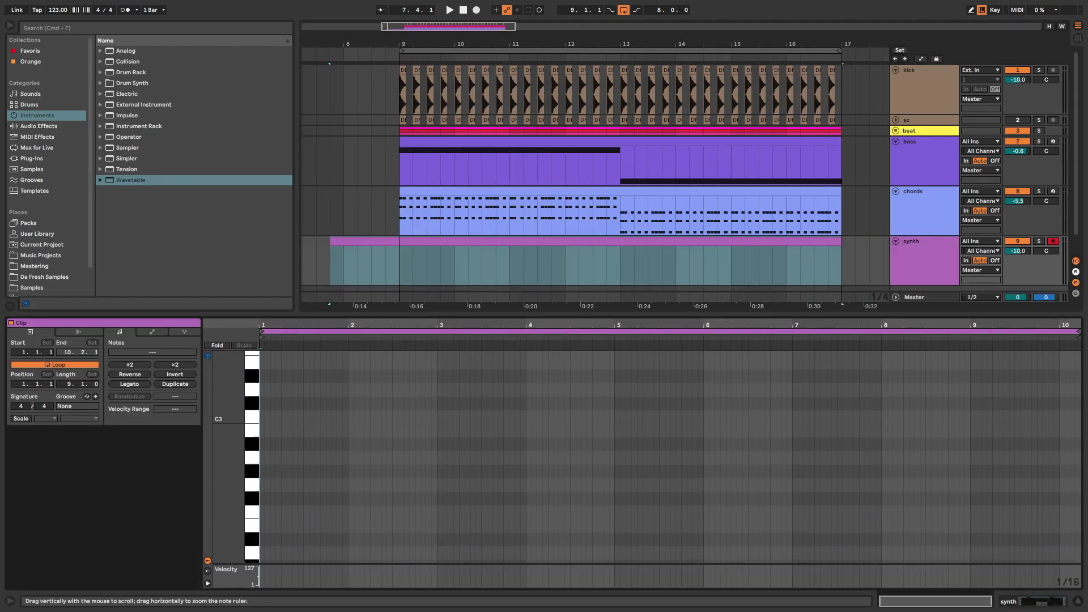
- Enter eighth notes C#2 at 1.4.3, F2 at 2.1.1, C#2 at 2.2.1 and G#2 at 2.2.3 in the synth clip and audition them
left_click_drag(237, 541, 237, 484)
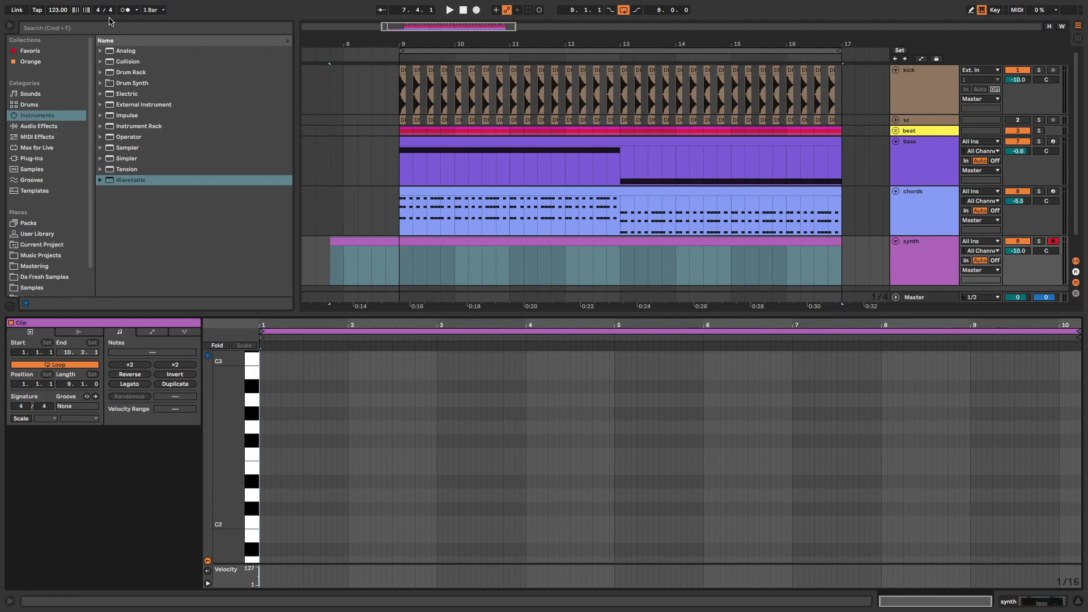
double_click(342, 508)
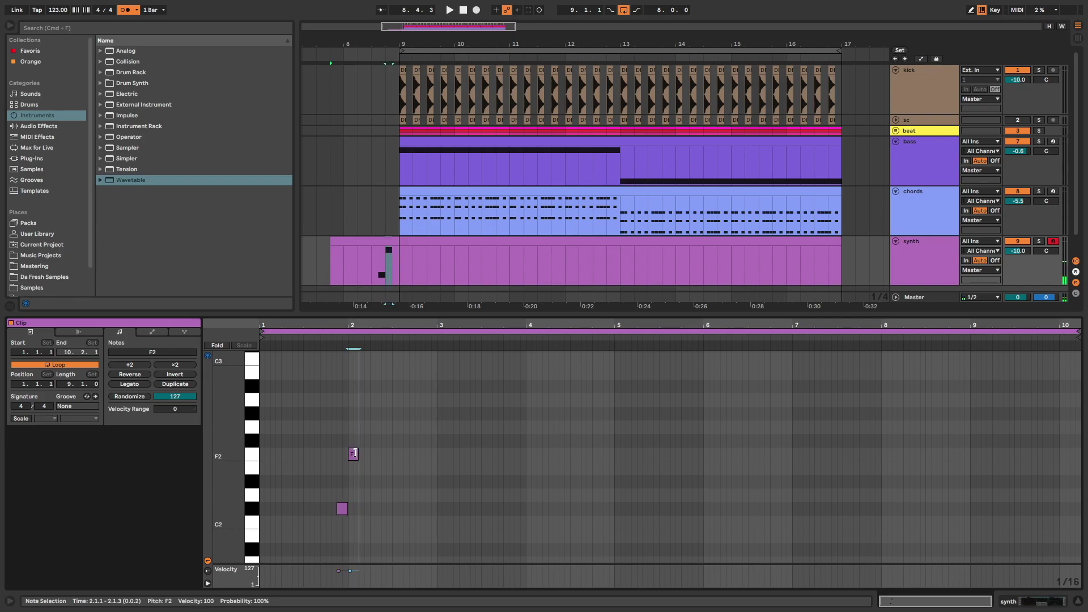
left_click_drag(237, 474, 224, 474)
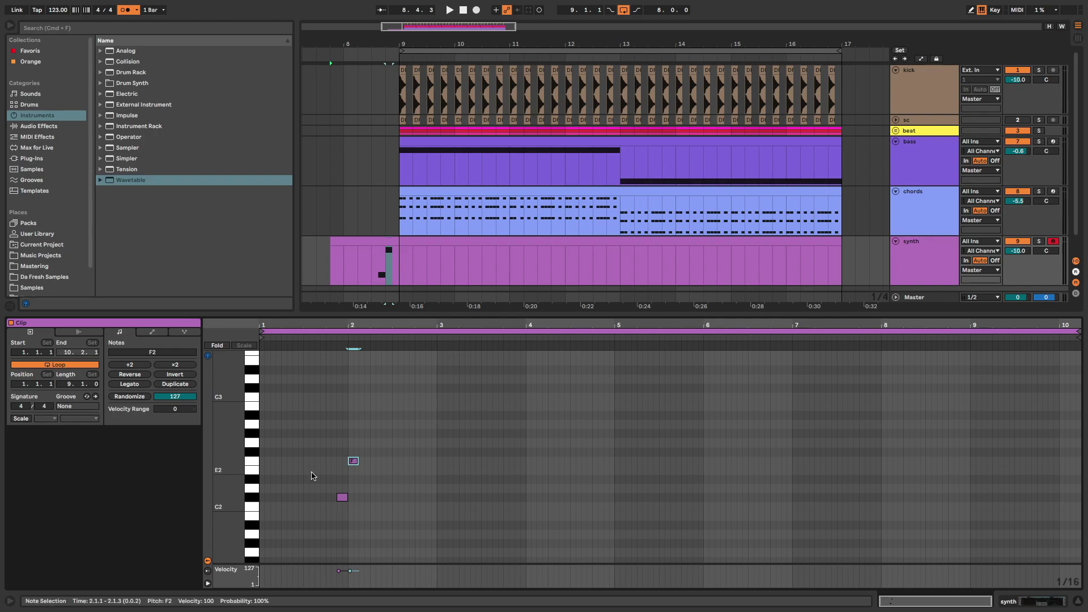
left_click_drag(373, 497, 378, 497)
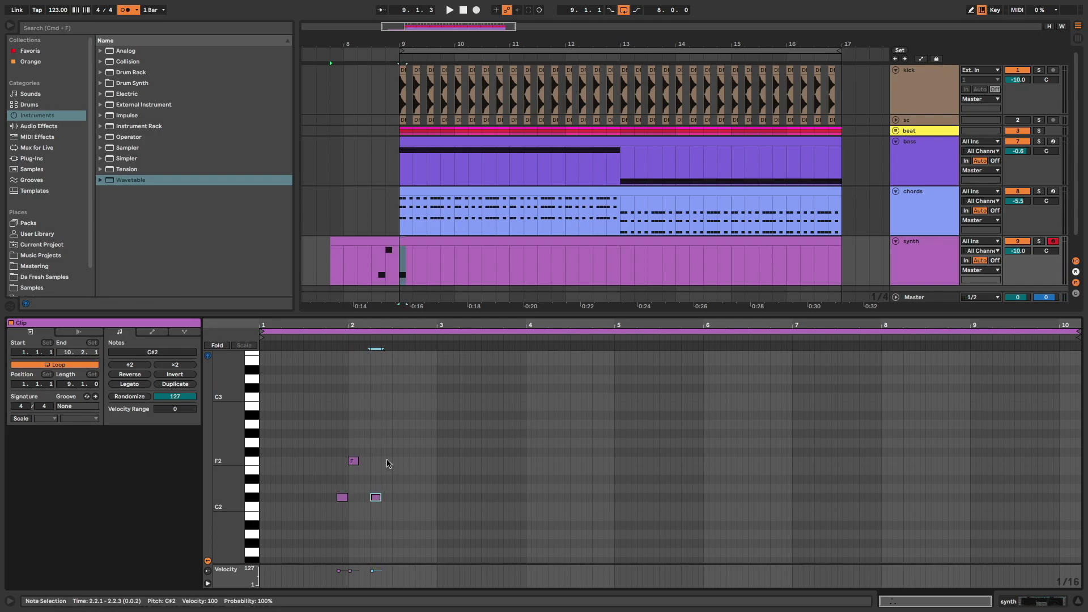
left_click(385, 434)
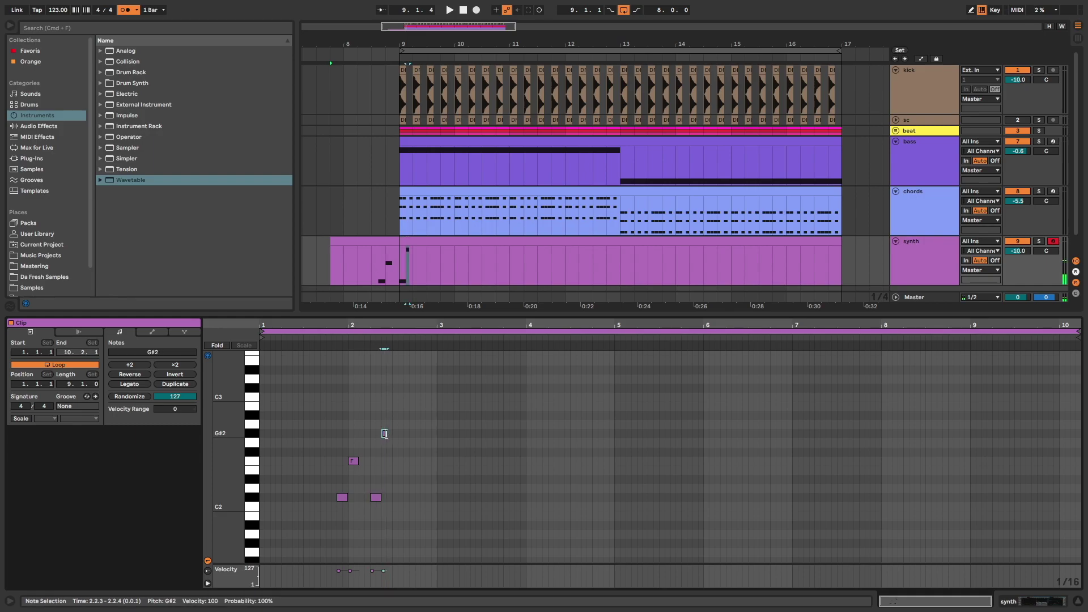
key("space")
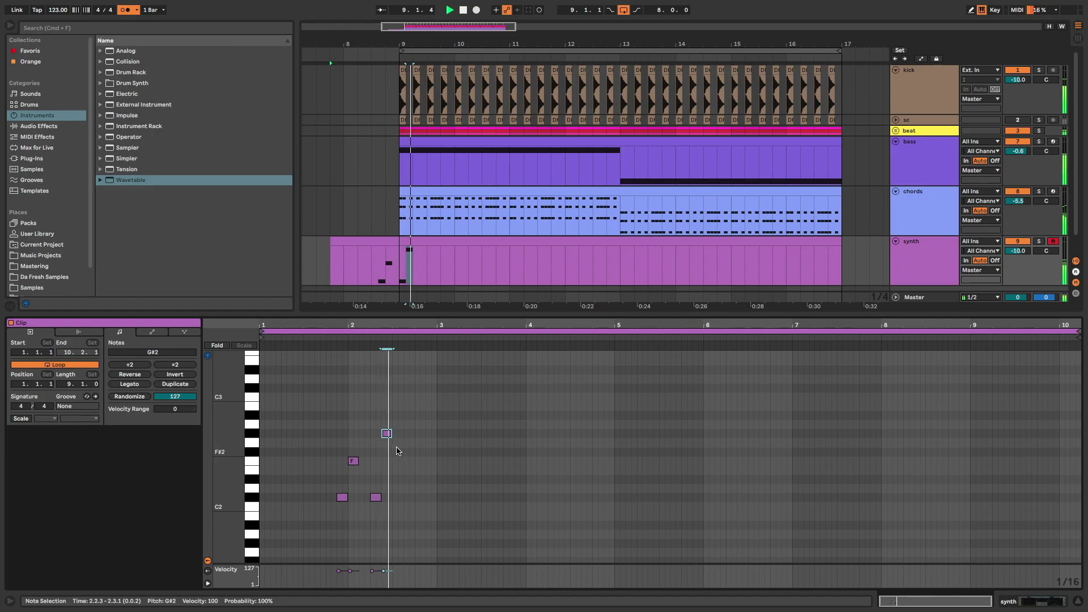
- Move the four synth notes earlier so the phrase starts at 1.1.3, and play it back
left_click_drag(425, 415, 331, 536)
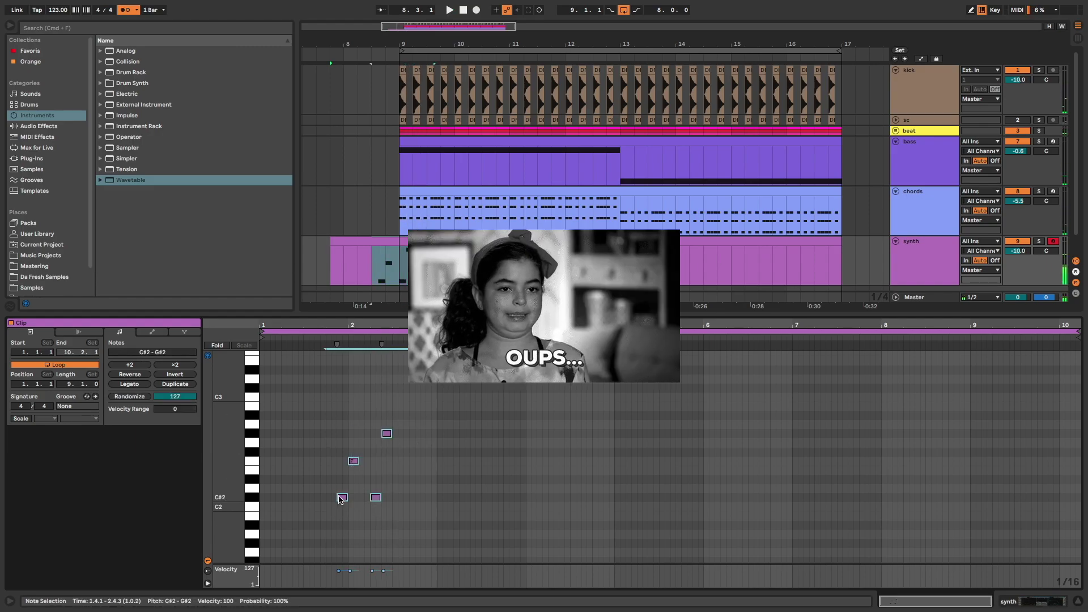
left_click_drag(340, 499, 278, 502)
key("space")
scroll(278, 502, "up", 1)
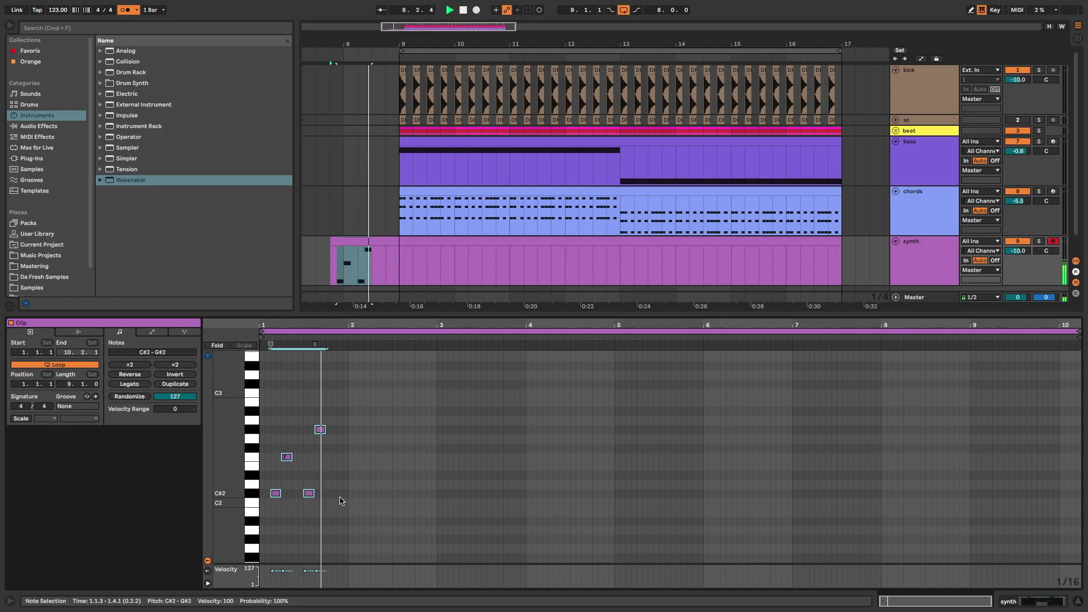
- Add eighth notes C#2 at 1.4.3 and F#1 at 2.1.3 to the synth phrase and listen to it in the loop
double_click(339, 516)
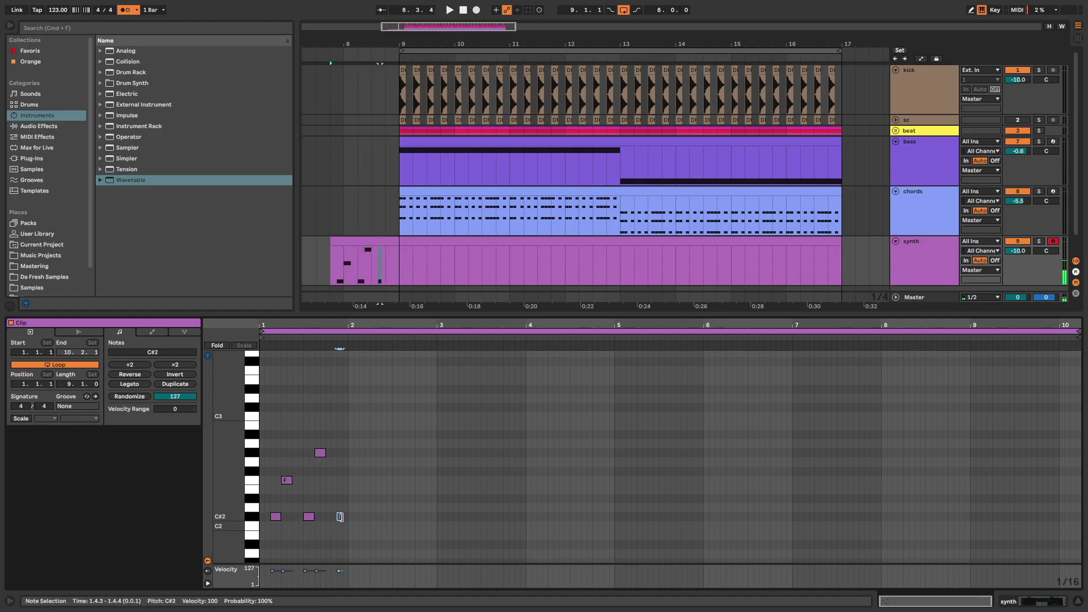
left_click_drag(233, 533, 221, 498)
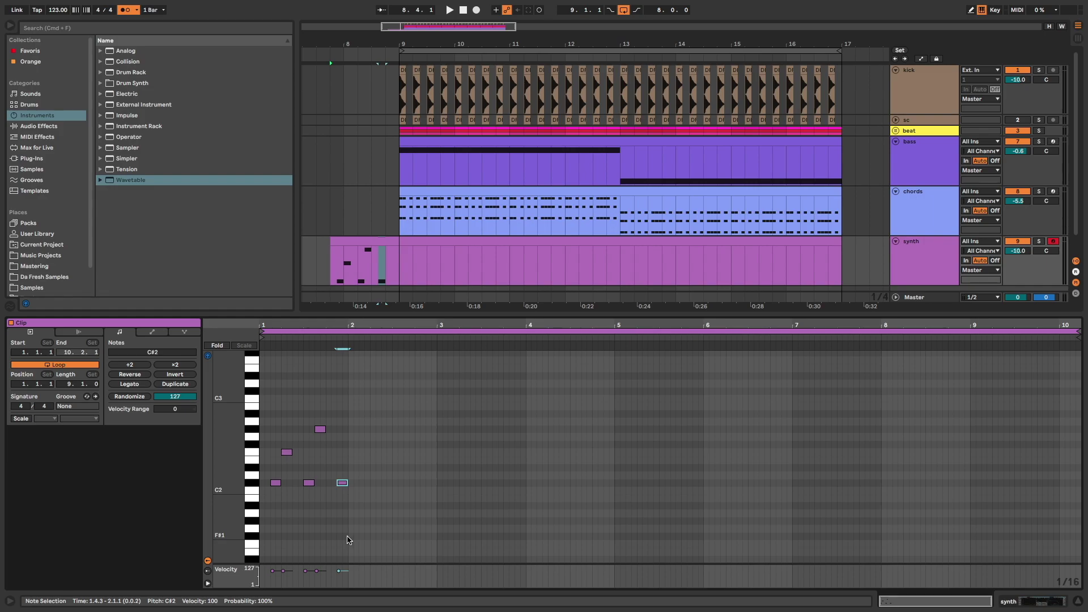
double_click(361, 536)
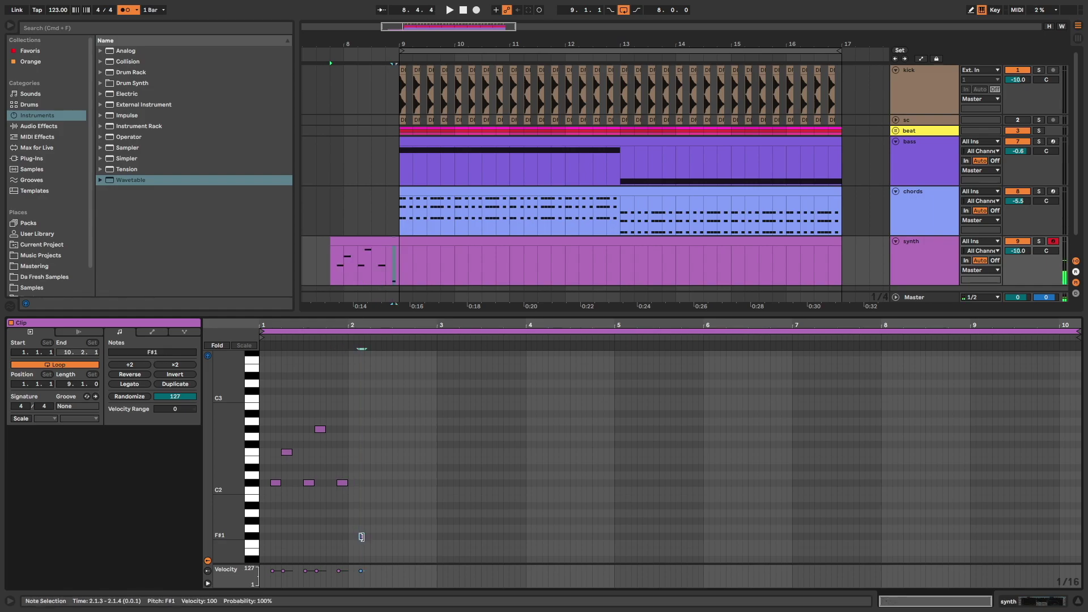
left_click_drag(361, 537, 369, 543)
key("space")
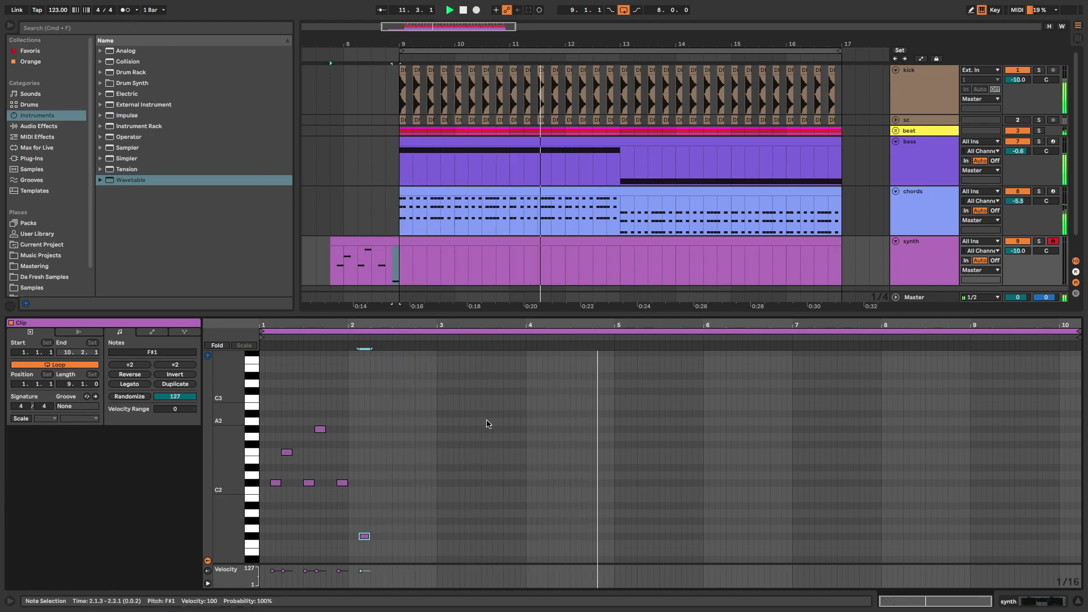
key("space")
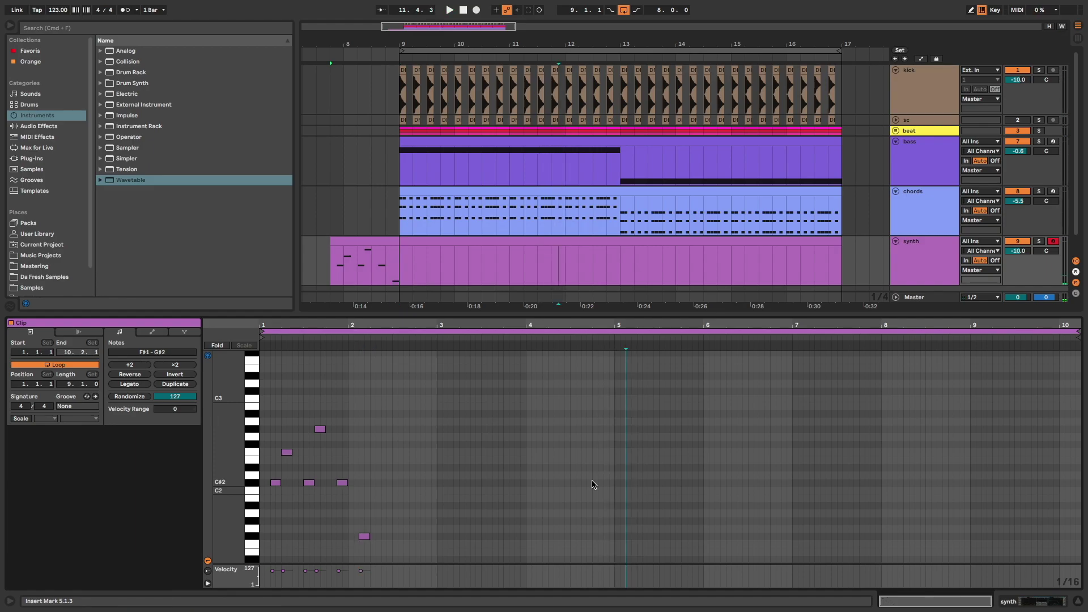
- Enter eighth notes F#1 at 5.1.3, C#2 at 5.2.1 and 5.3.1, and G#2 at 5.3.3 in the synth clip and audition them
double_click(623, 537)
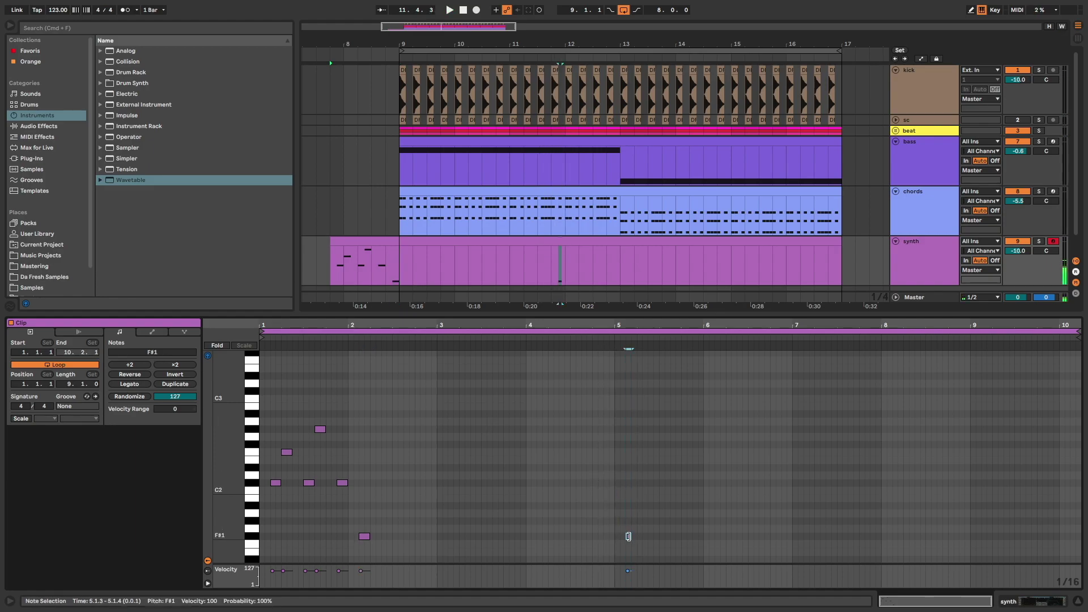
double_click(639, 483)
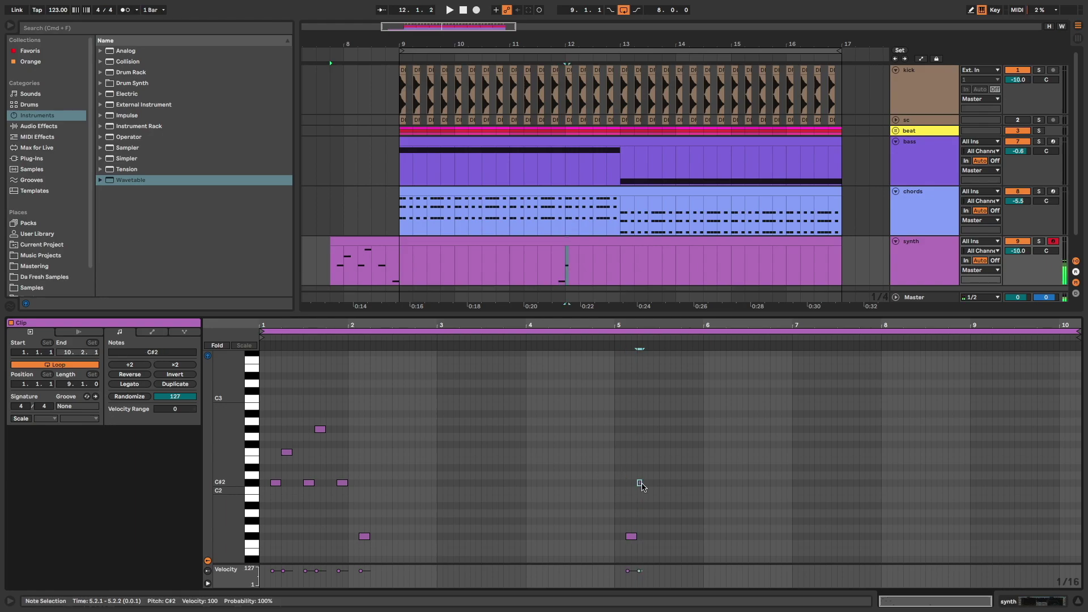
left_click_drag(640, 483, 645, 482)
double_click(661, 483)
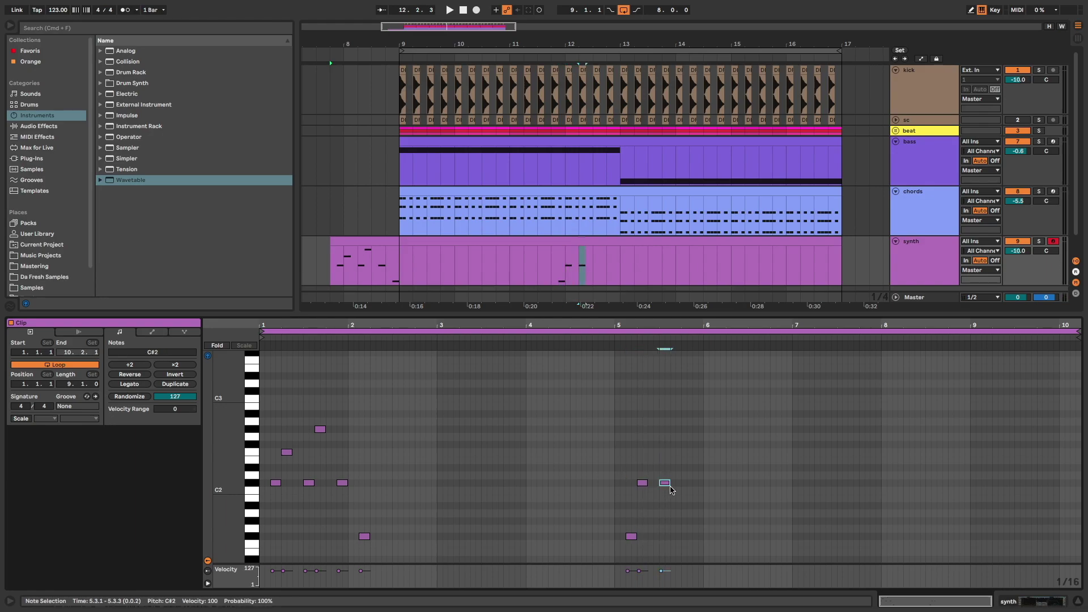
double_click(684, 415)
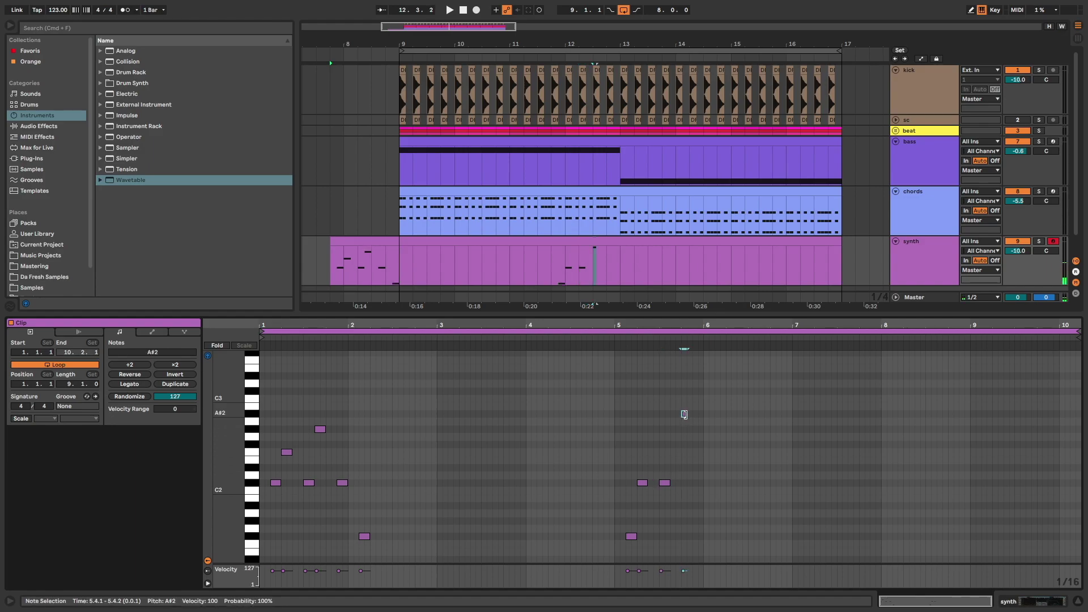
left_click_drag(684, 430, 678, 430)
left_click(599, 340)
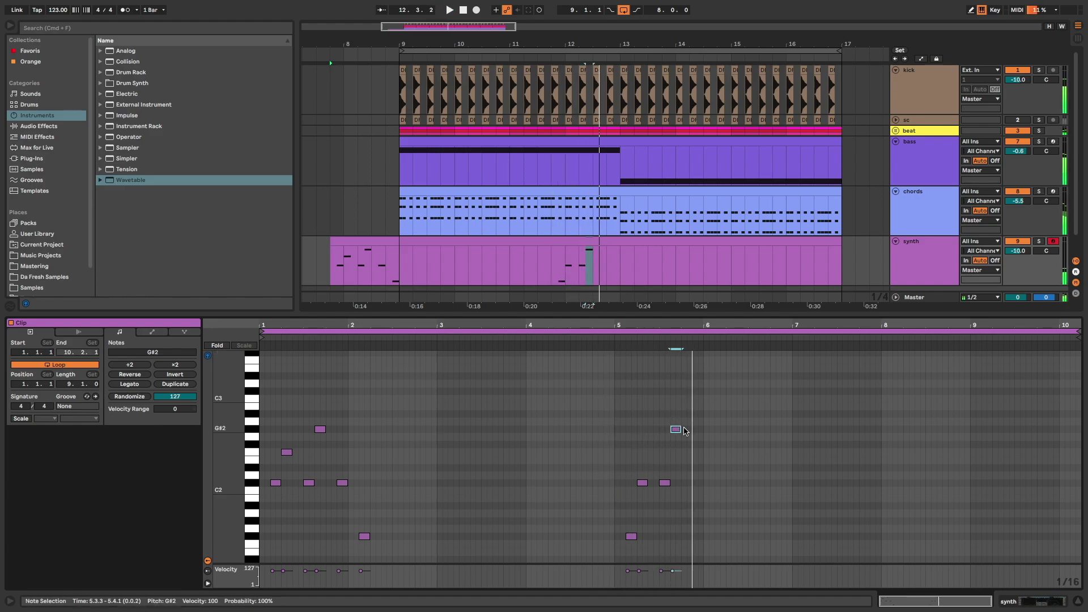
key("space")
- Add eighth notes F2 at 5.4.3 and 6.1.3 to finish the second synth phrase, and play the loop
double_click(696, 445)
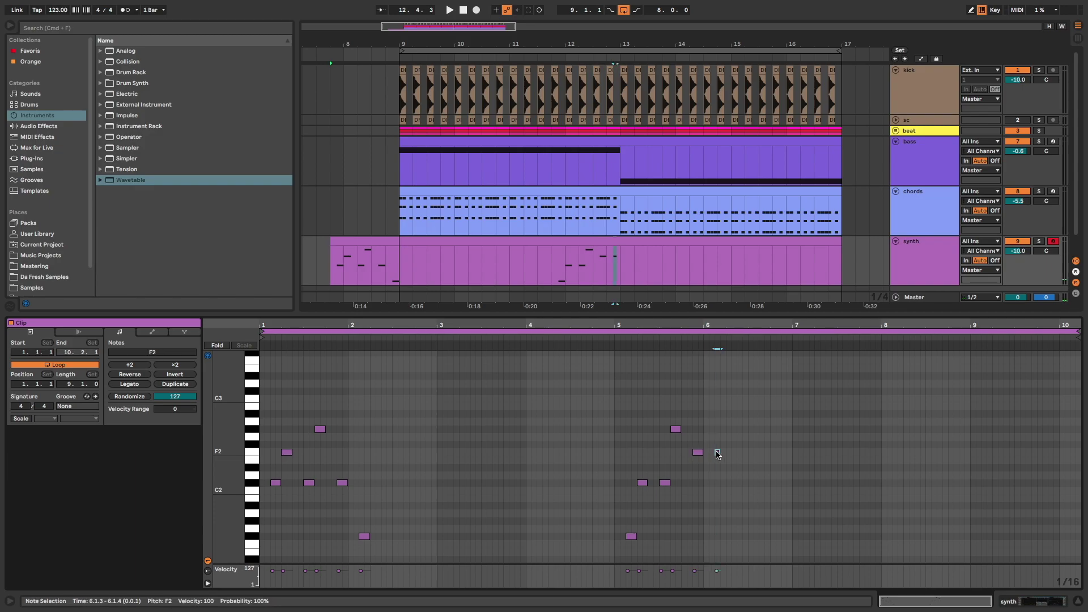
left_click_drag(720, 452, 723, 451)
key("space")
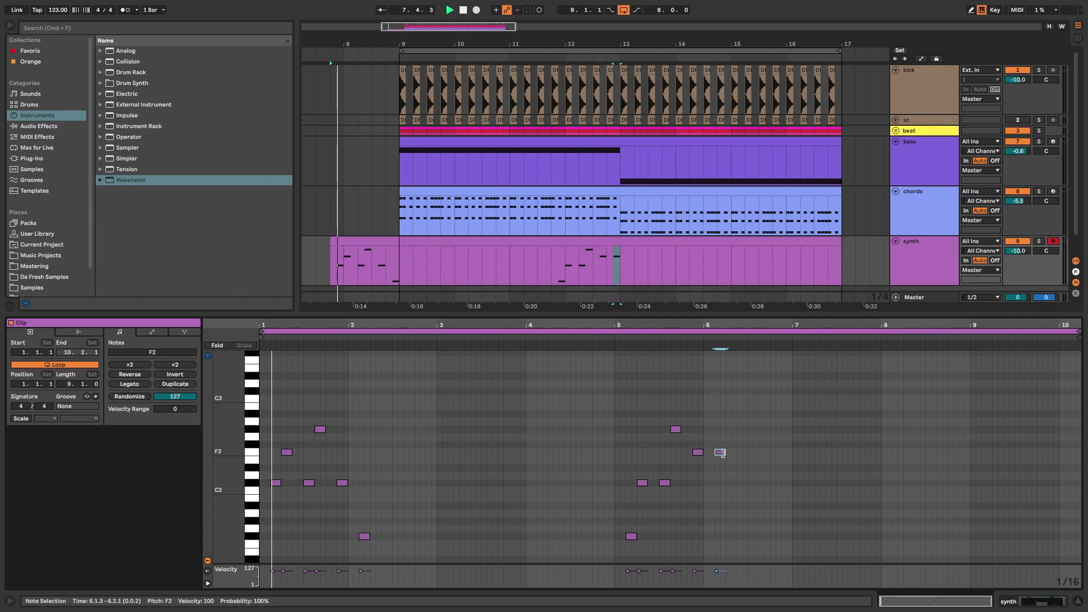
left_click(764, 476)
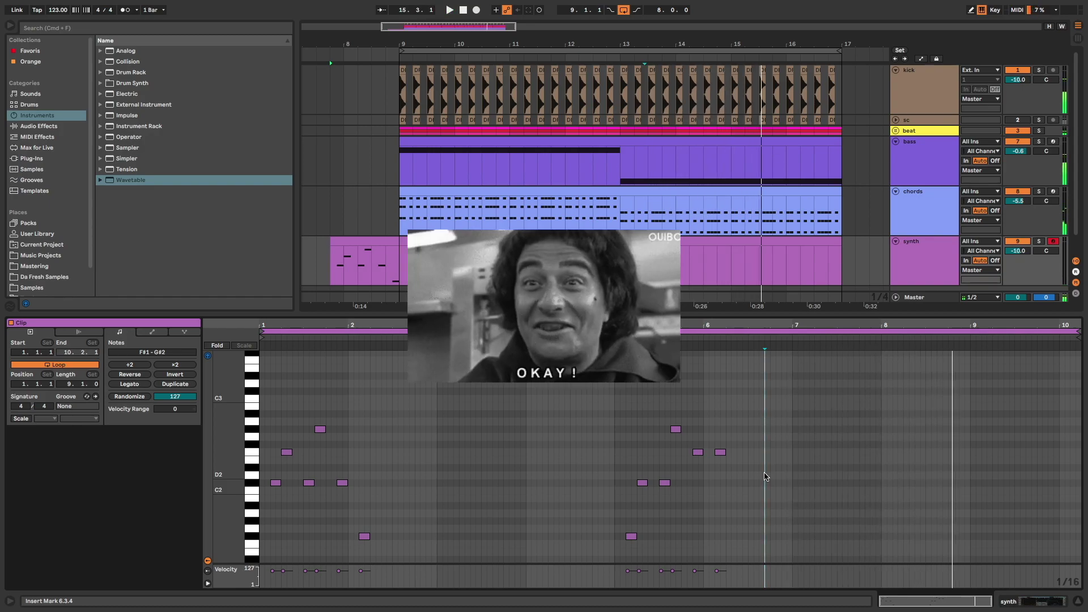
- Solo the synth track and add a Saturator after its Wavetable
left_click(941, 260)
left_click(1040, 242)
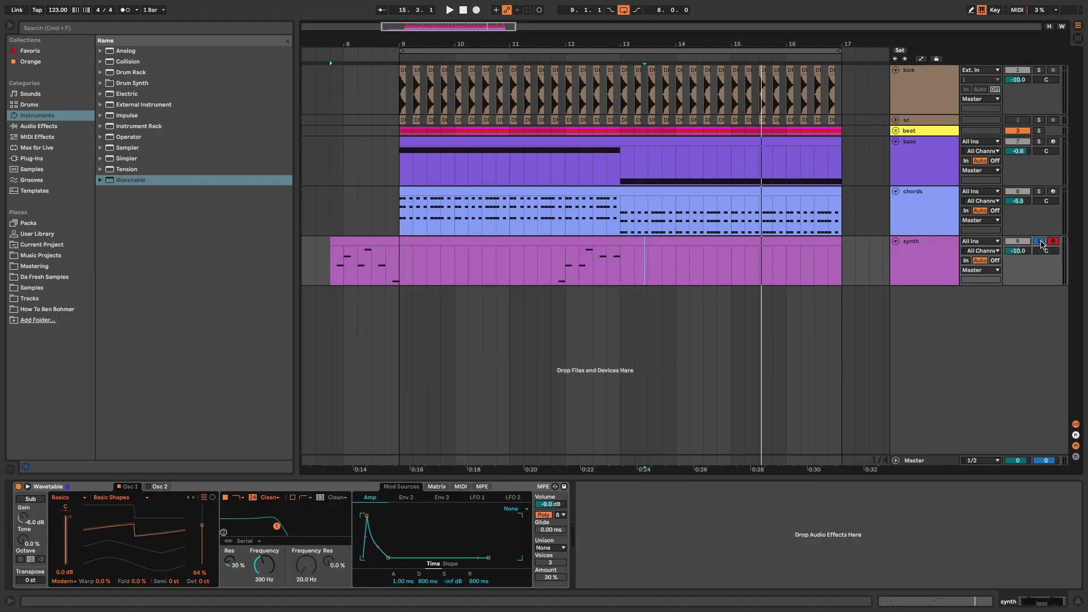
left_click(60, 126)
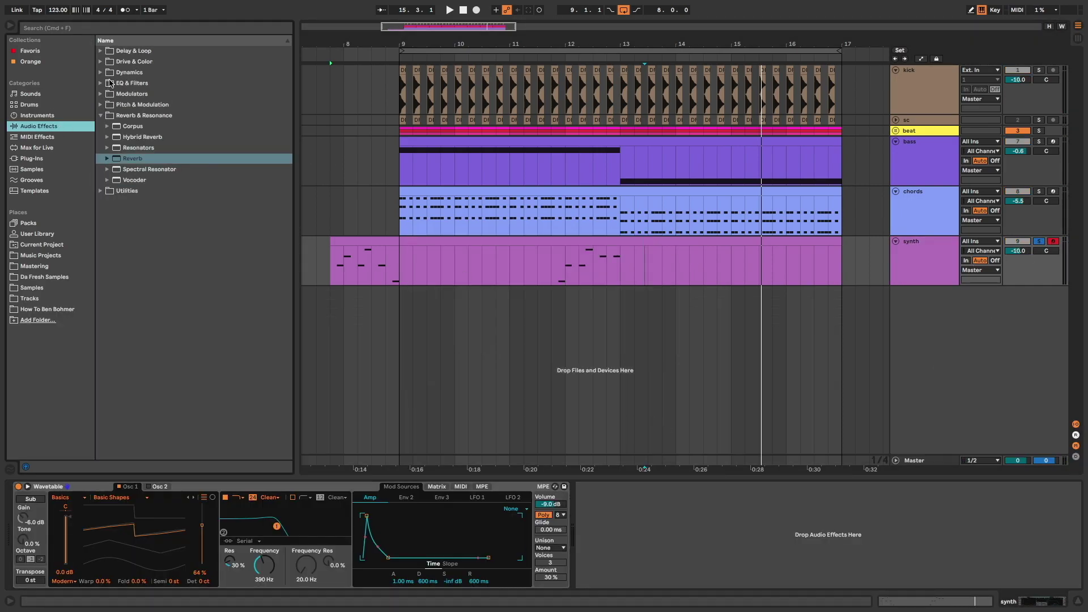
left_click(101, 61)
double_click(136, 158)
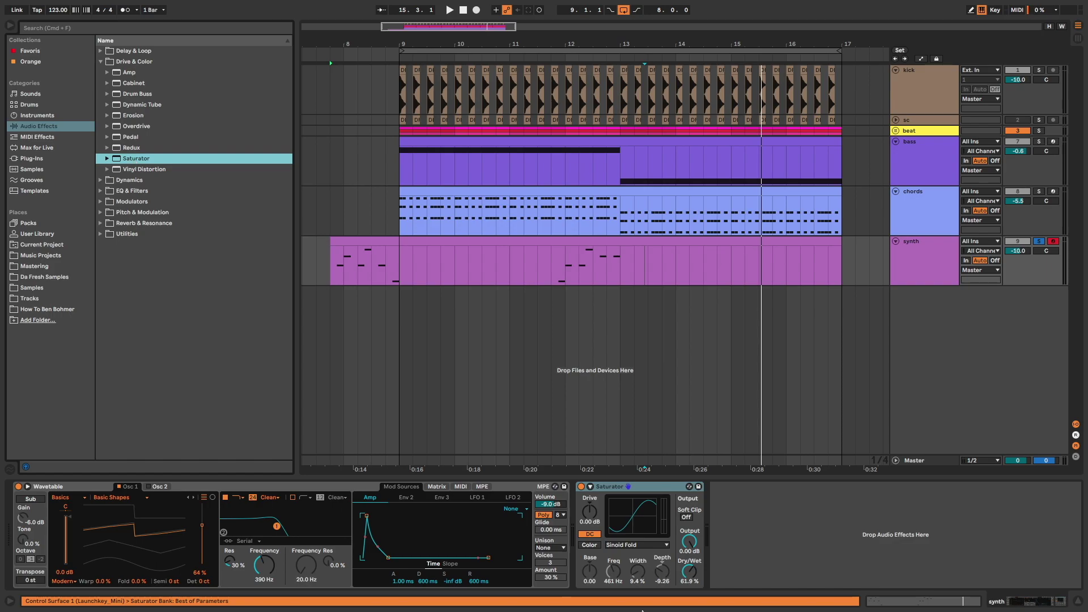
- Set the synth's Saturator to Hard Curve with -9.71 dB output and 26.2 % dry/wet, and compare the sound with it bypassed
left_click(657, 545)
left_click(645, 579)
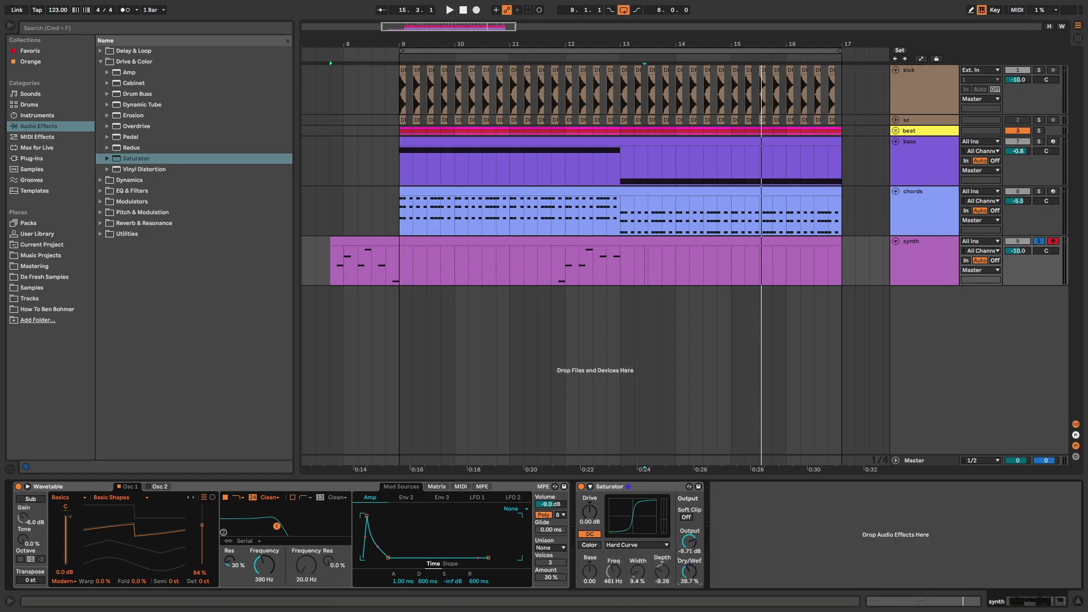
key("space")
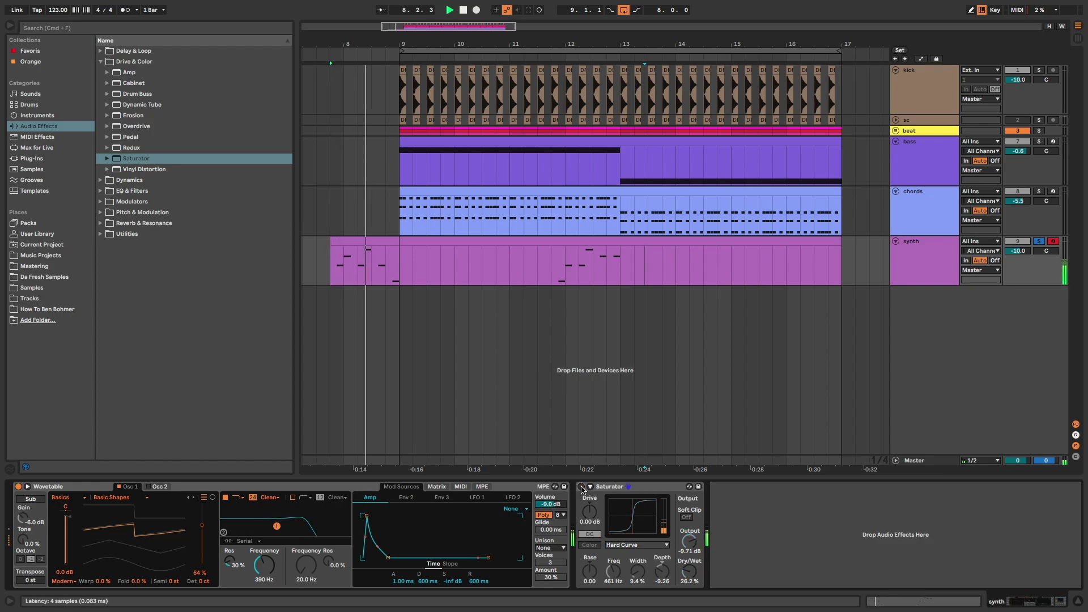
key("space")
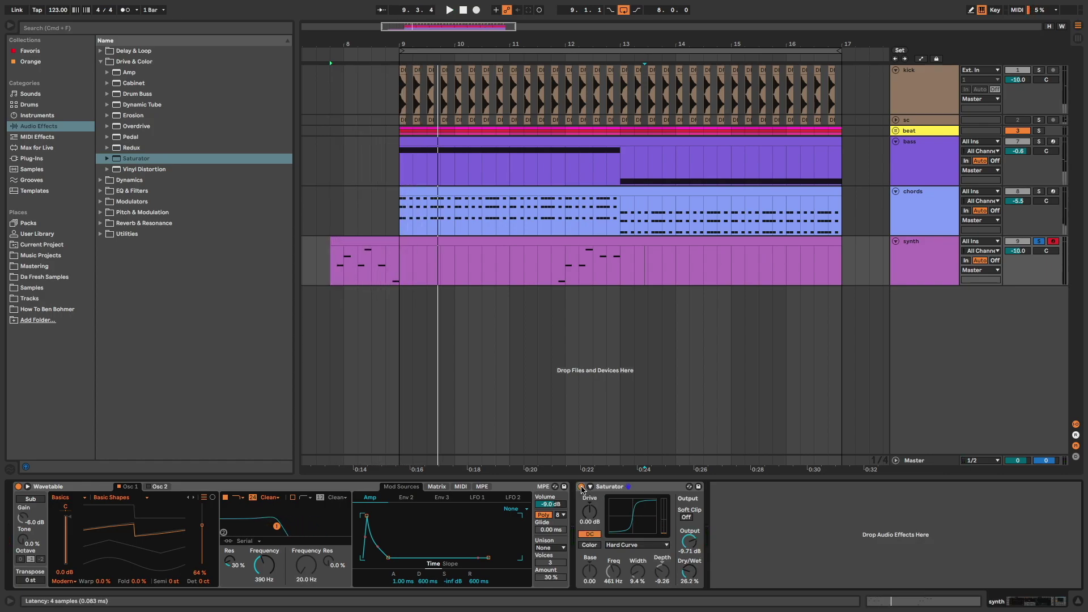
- Add an EQ Eight to the synth chain and enable its band 1 low cut at about 64 Hz with Q 0.43
left_click(131, 191)
double_click(135, 115)
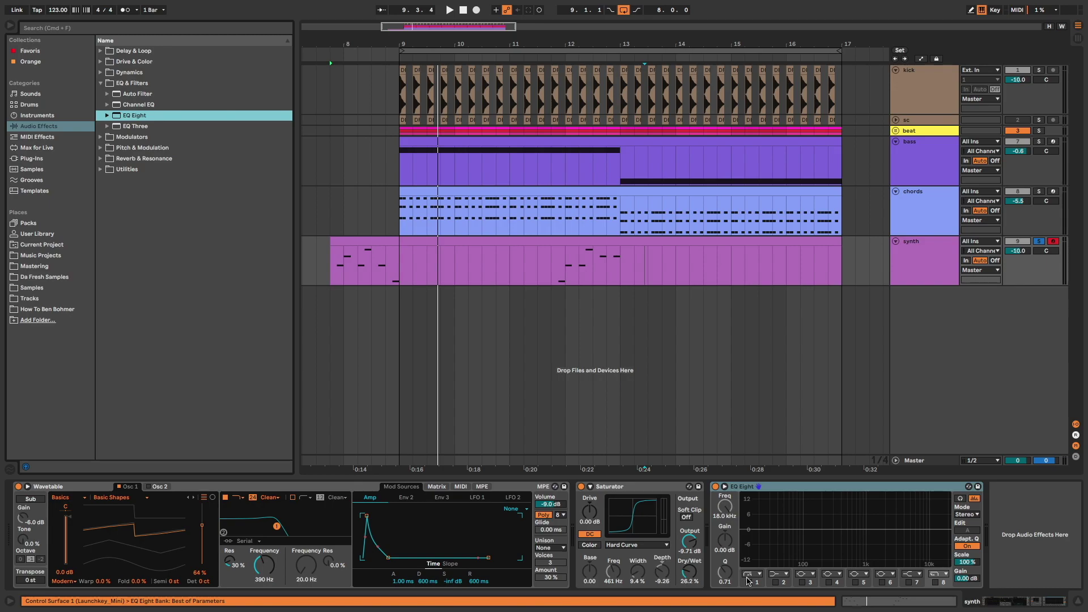
left_click(748, 582)
key("space")
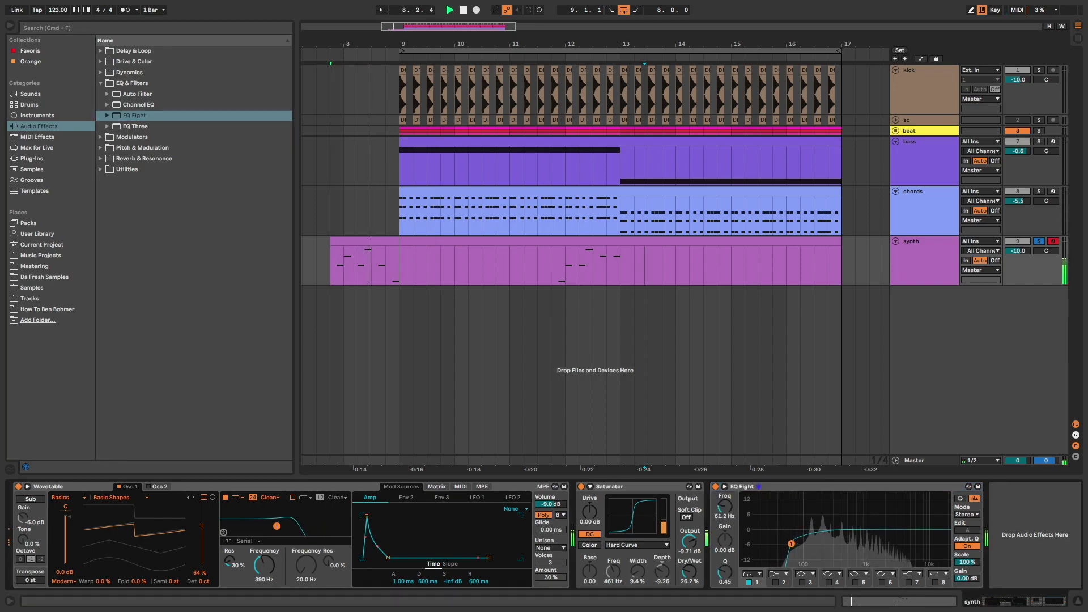
left_click_drag(791, 544, 793, 543)
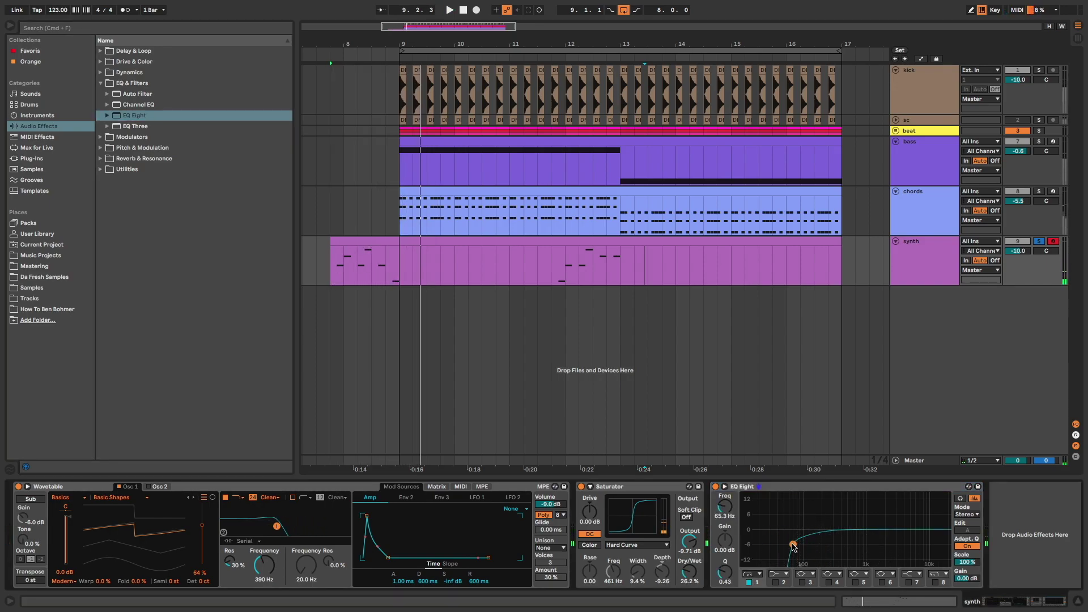
- Add a ping-pong Delay to the synth chain with 70 % feedback and 30 % dry/wet, and listen to the result
left_click(100, 50)
double_click(131, 72)
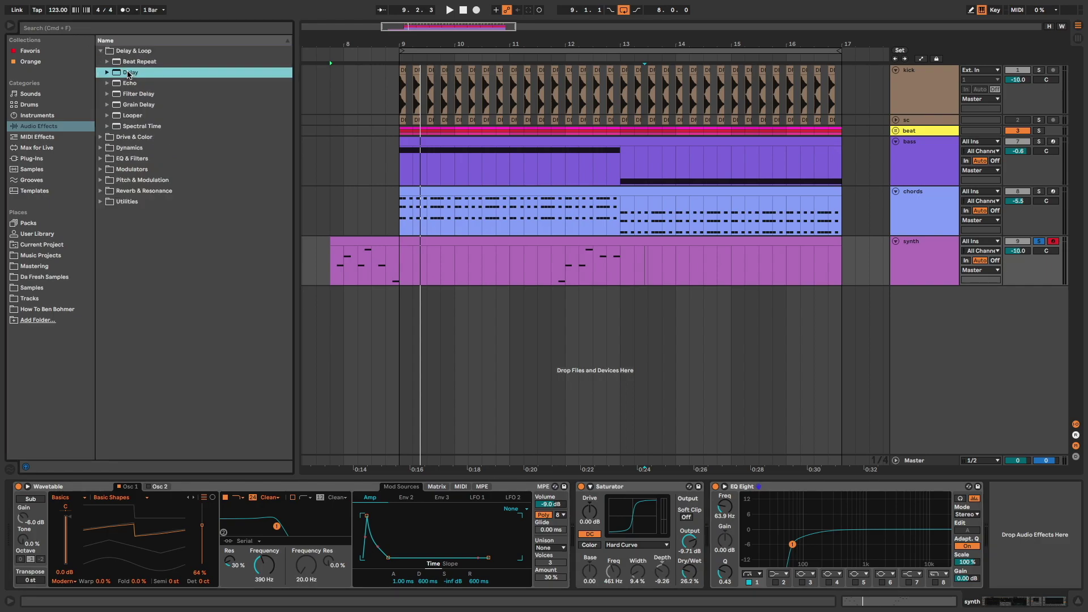
left_click_drag(845, 572, 846, 561)
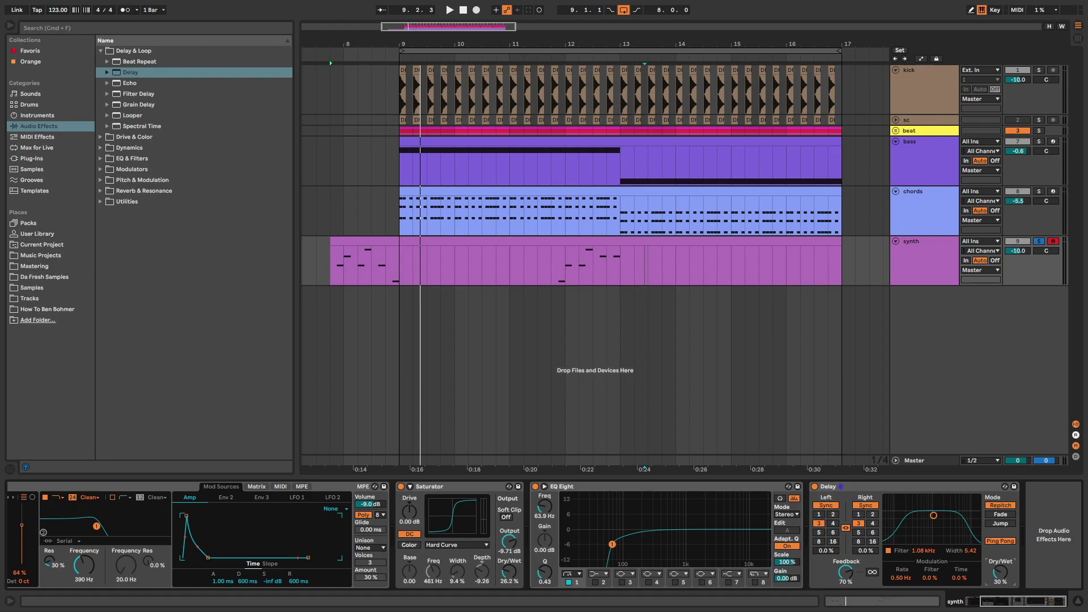
key("space")
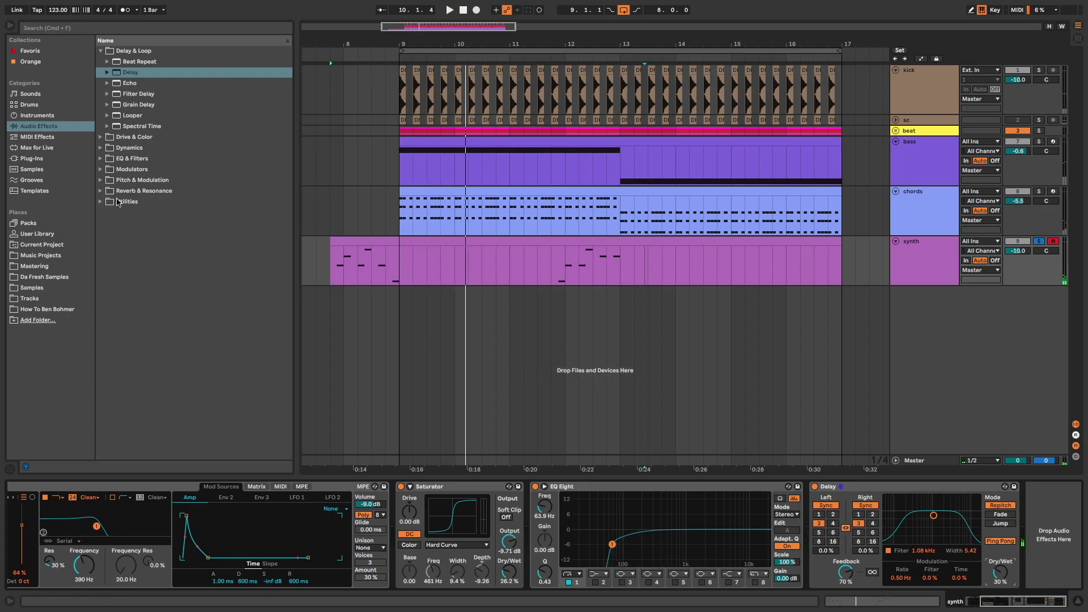
- Add a Reverb to the synth chain with the diffusion low filter enabled at 85 Hz, 2.76 s decay and 20 % dry/wet
left_click(151, 191)
double_click(133, 159)
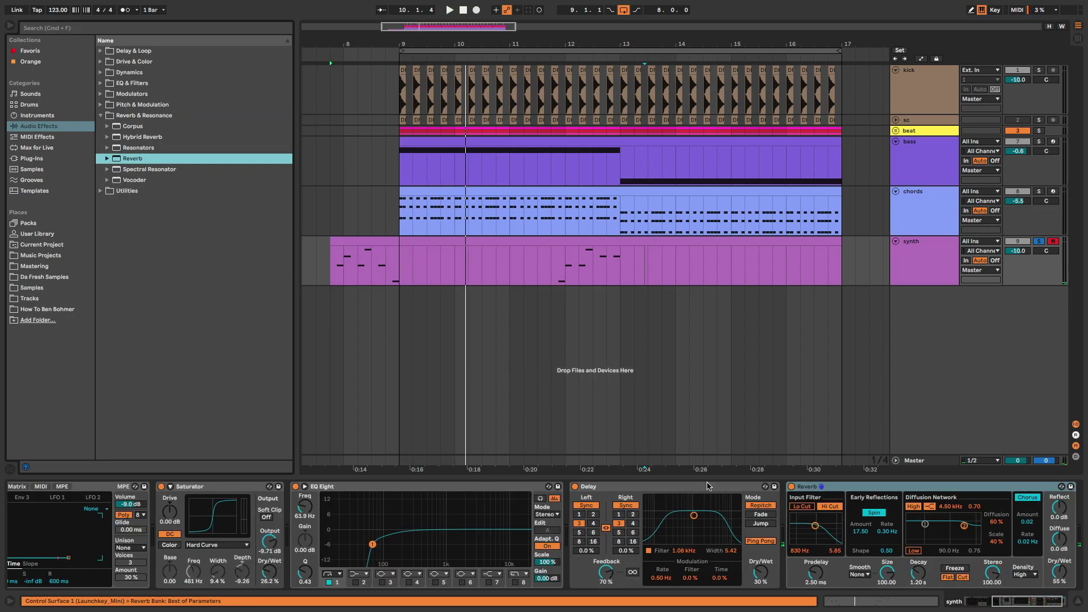
left_click_drag(925, 571, 925, 540)
left_click(913, 550)
left_click_drag(1059, 571, 1059, 578)
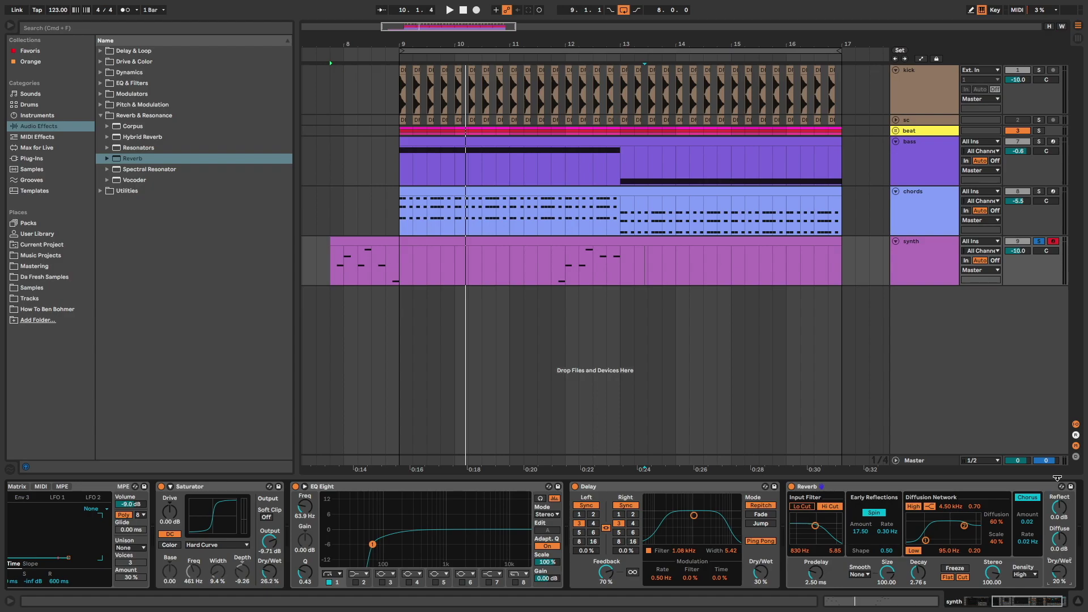
- Unsolo the synth track and set its volume to -1.5 dB while the full loop plays
left_click(1038, 242)
key("space")
left_click_drag(1017, 251, 1017, 227)
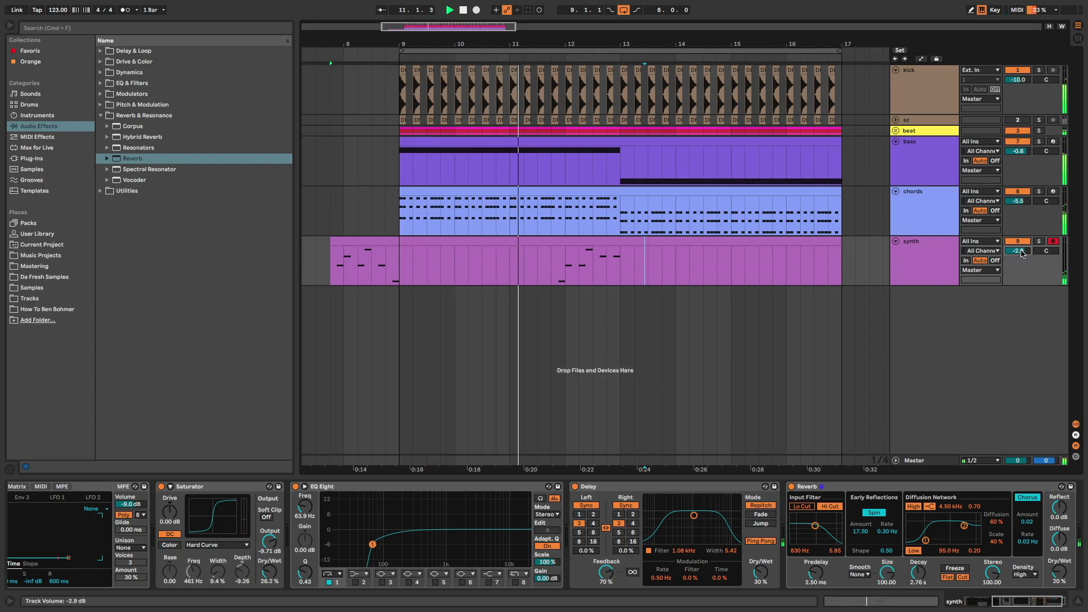
left_click_drag(1022, 254, 1022, 246)
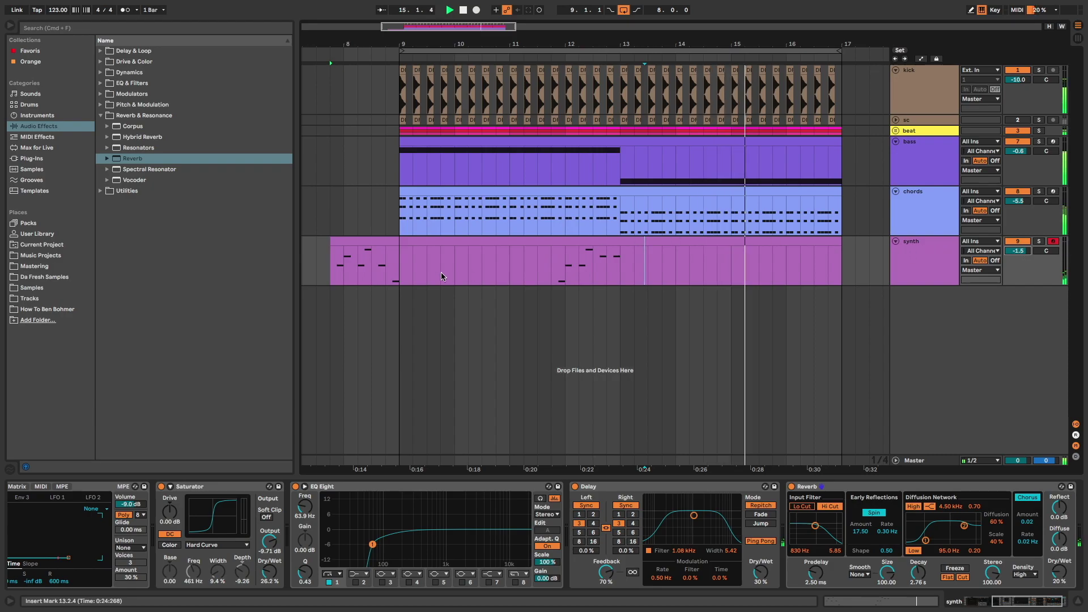
key("space")
- Copy the synth phrase from 7.4.1–9.1.1 to 15.4.1 on the same track and play the loop
left_click_drag(331, 264, 394, 239)
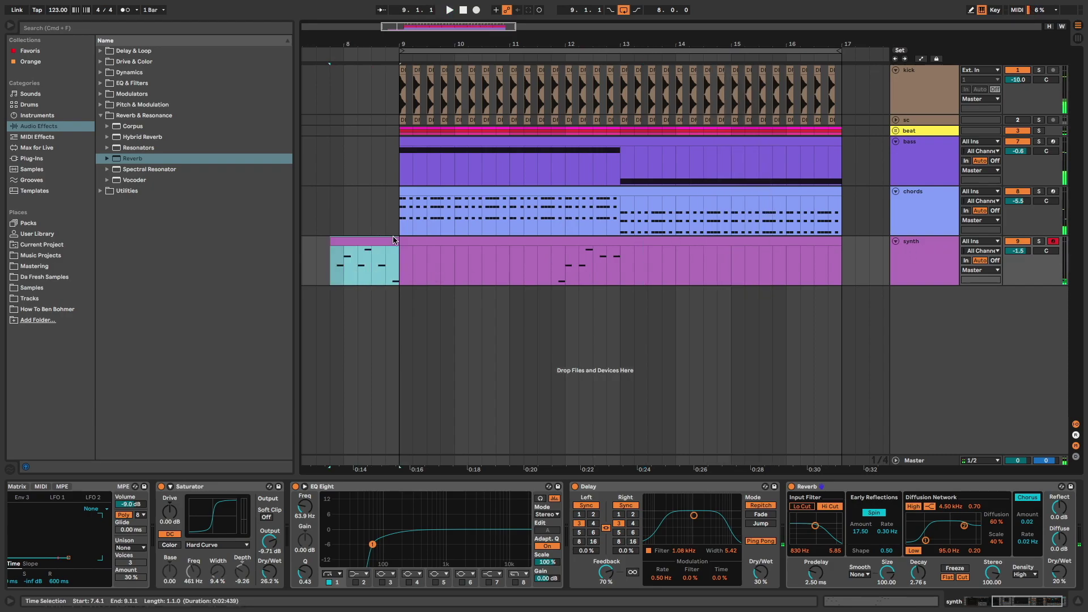
left_click(773, 261)
key("super+v")
left_click(772, 264)
key("space")
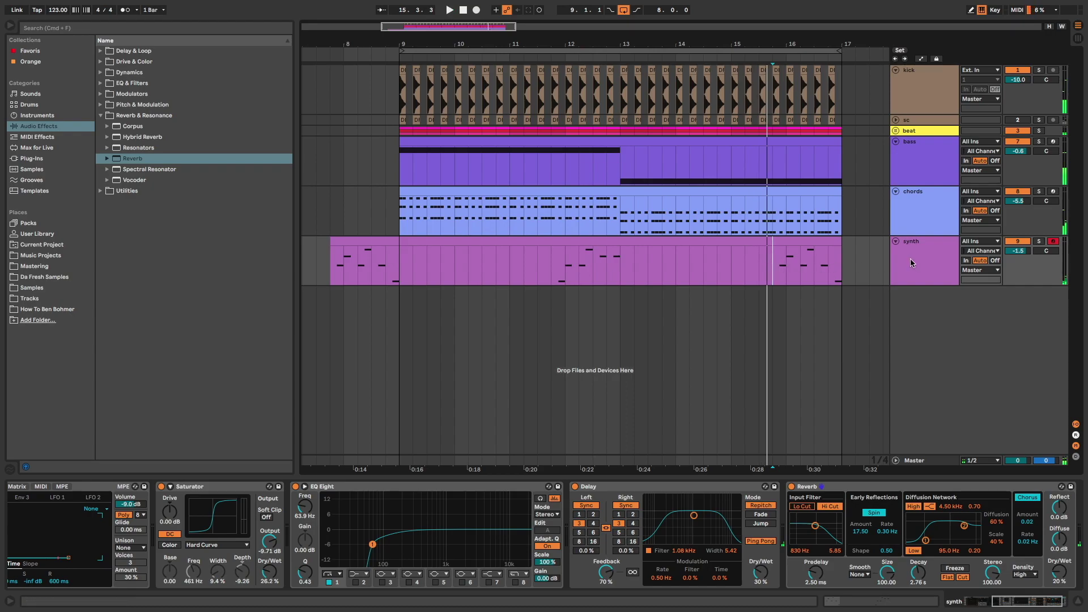
- Insert a MIDI track named fx vox below the synth track and unfold it
right_click(914, 299)
left_click(935, 314)
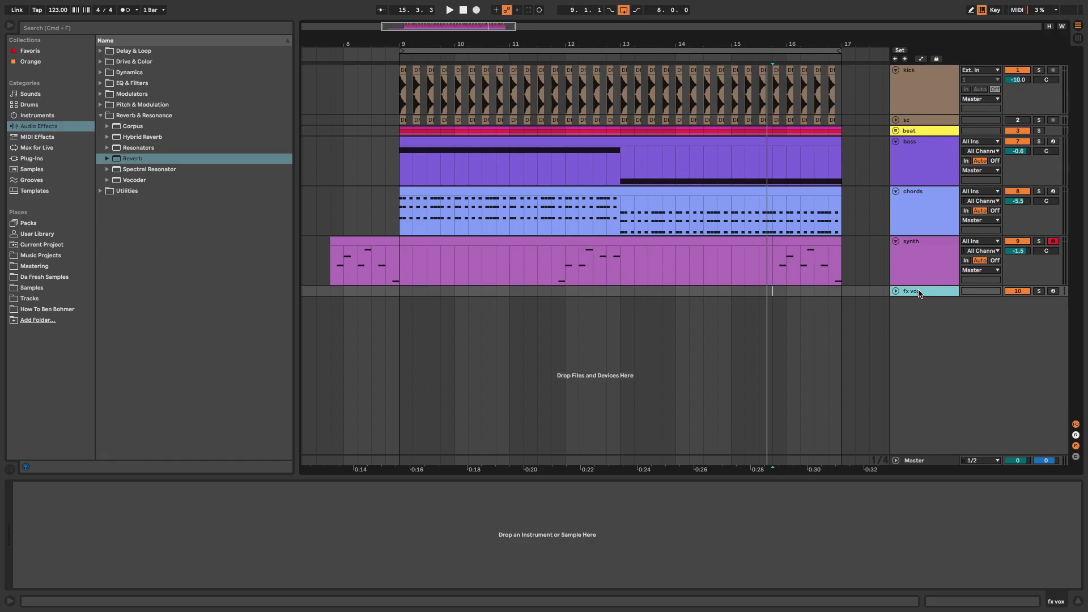
double_click(919, 290)
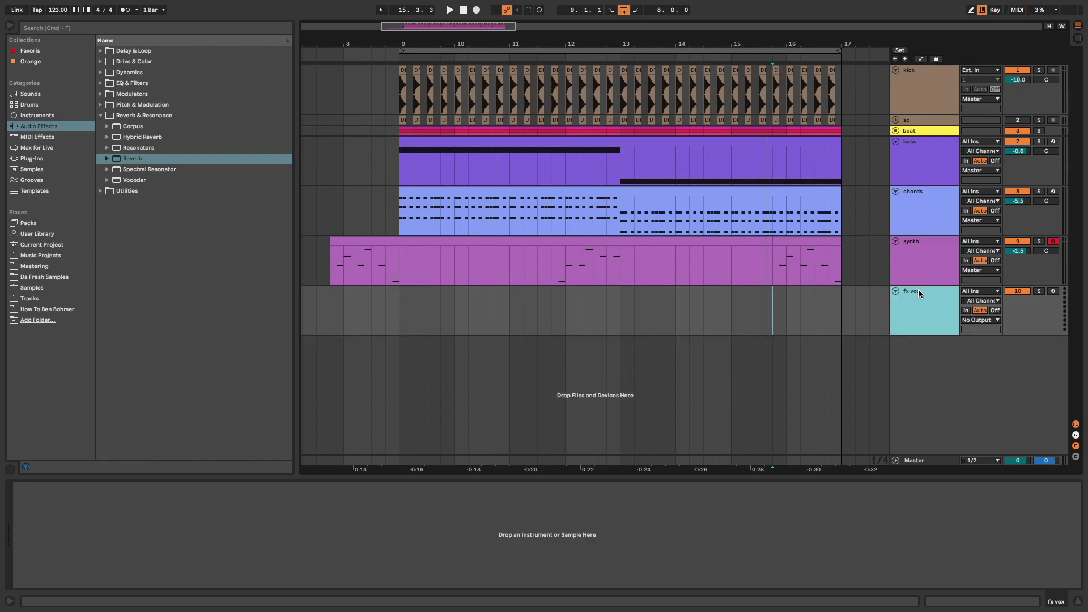
- Preview Children playground ambience.wav, place it on the fx vox track at bar 9, and turn off its warping
left_click(47, 309)
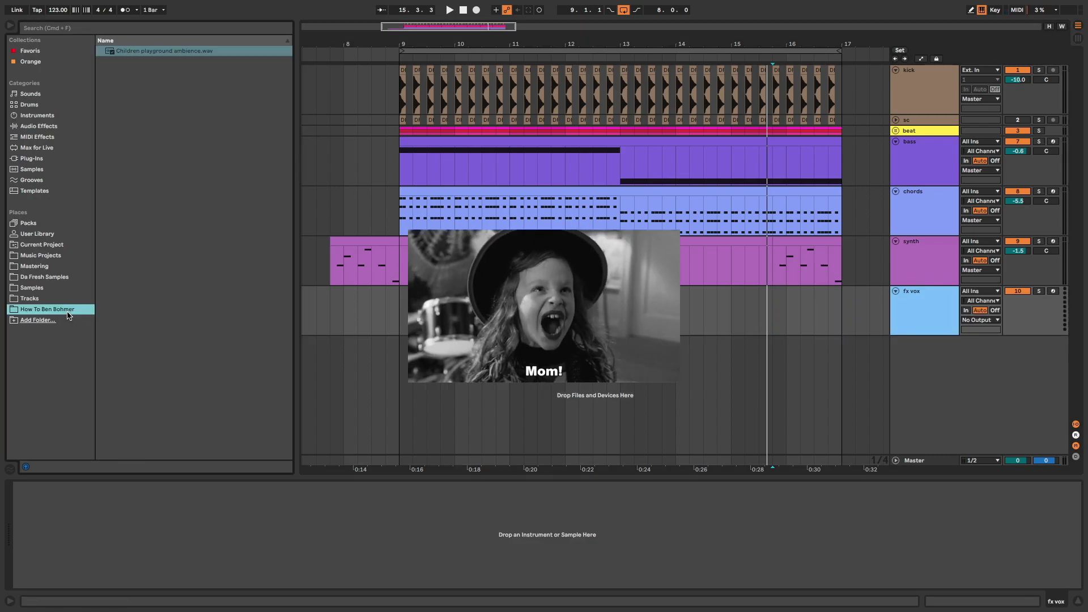
left_click(161, 52)
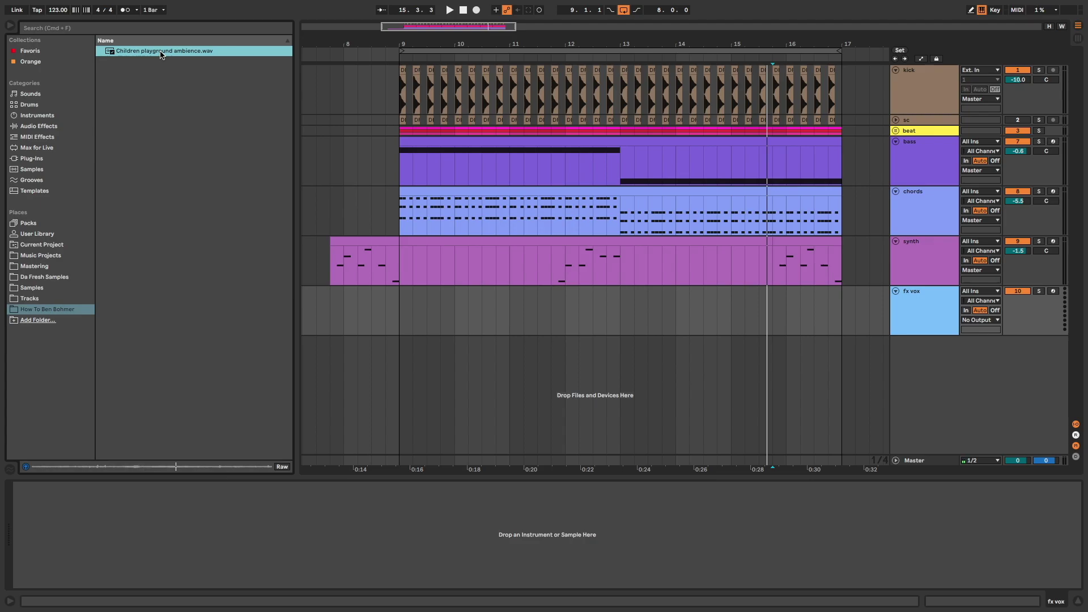
left_click_drag(298, 152, 402, 317)
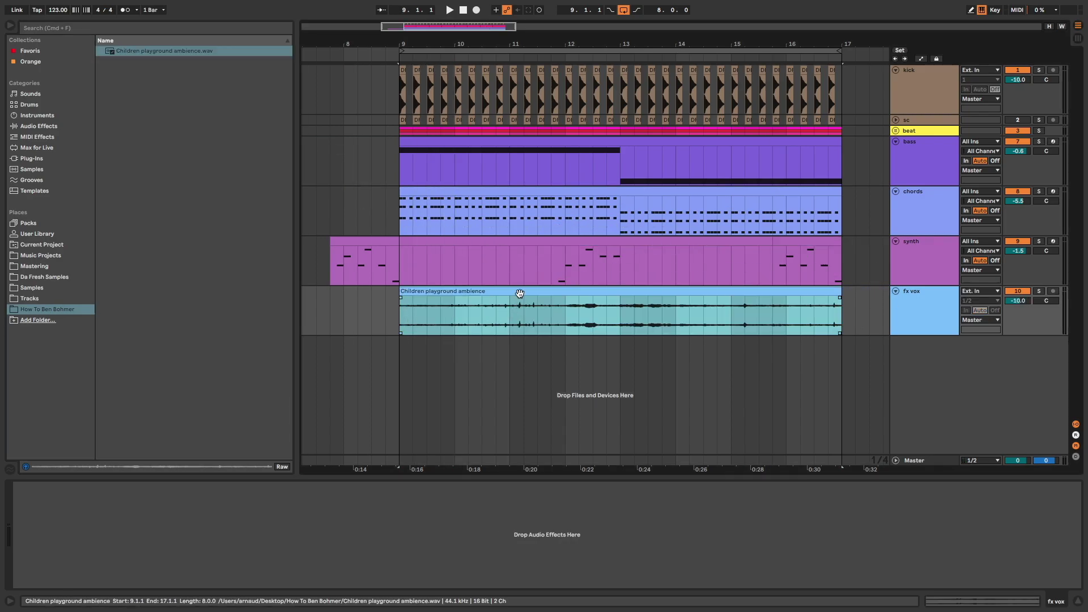
double_click(418, 321)
left_click(119, 343)
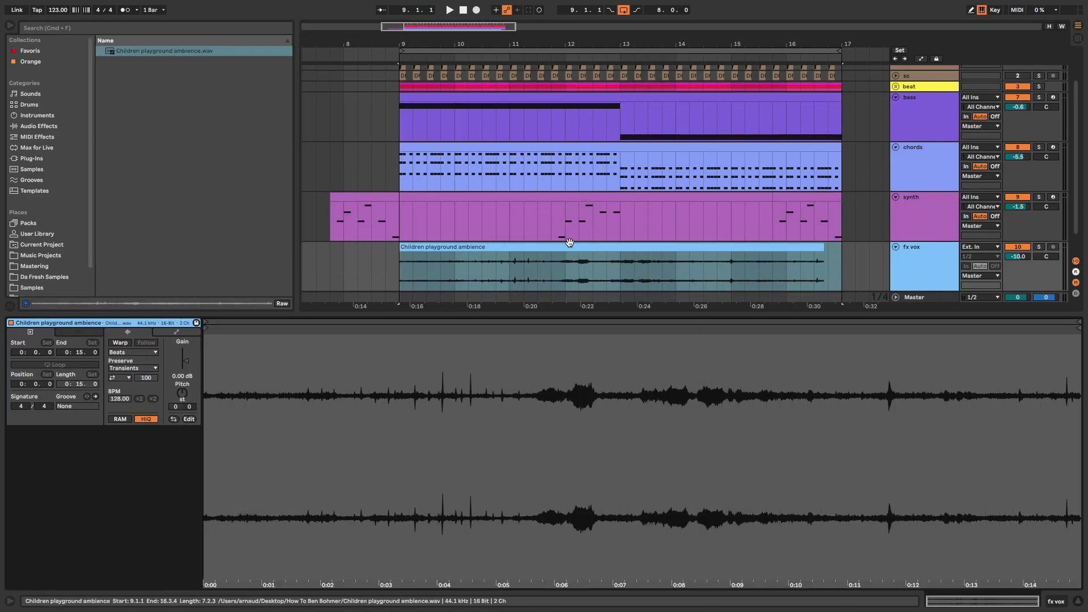
- Solo the fx vox track and audition the playground ambience around 12.2.1 to locate the voice
left_click(1040, 250)
left_click_drag(908, 313, 901, 418)
left_click(578, 326)
key("space")
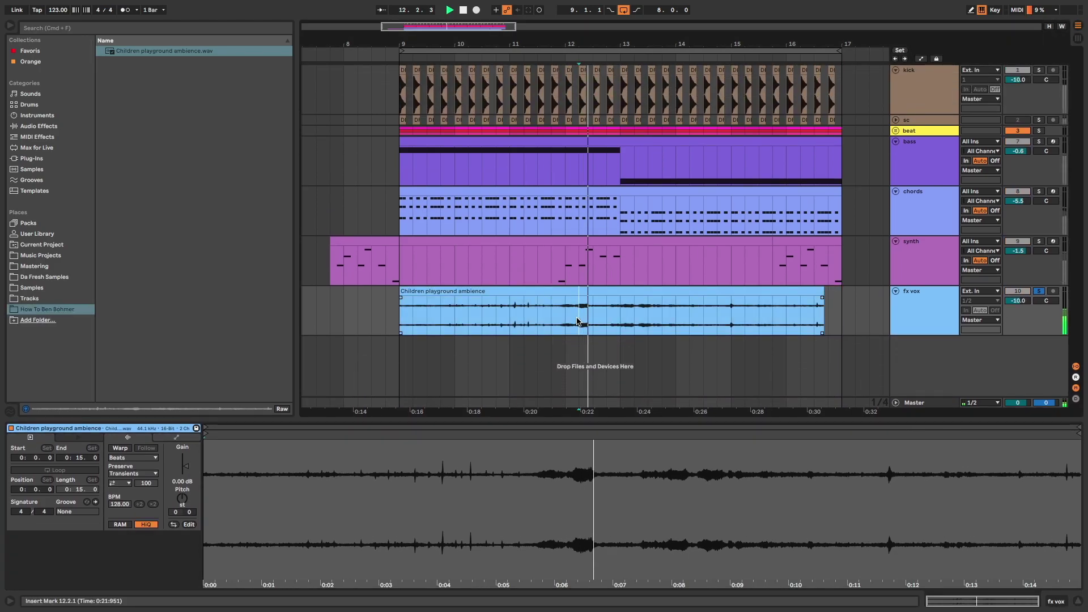
key("space")
left_click_drag(582, 42, 582, 96)
key("plus")
left_click(519, 314)
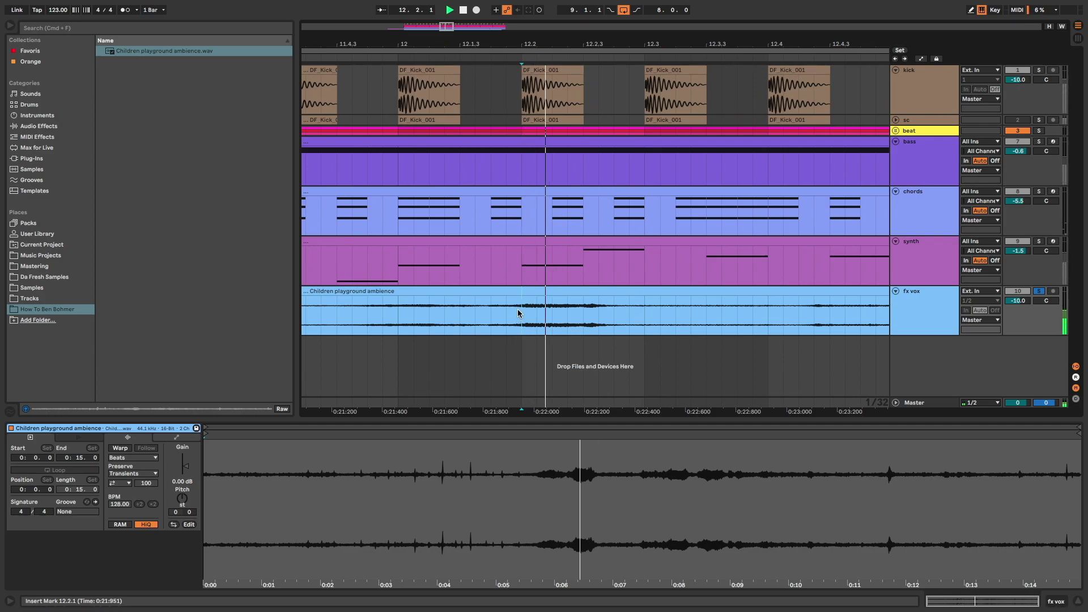
key("space")
- Split the ambience clip at 12.2.1 and 12.2.4, deleting the parts before and after that short section
key("super+e")
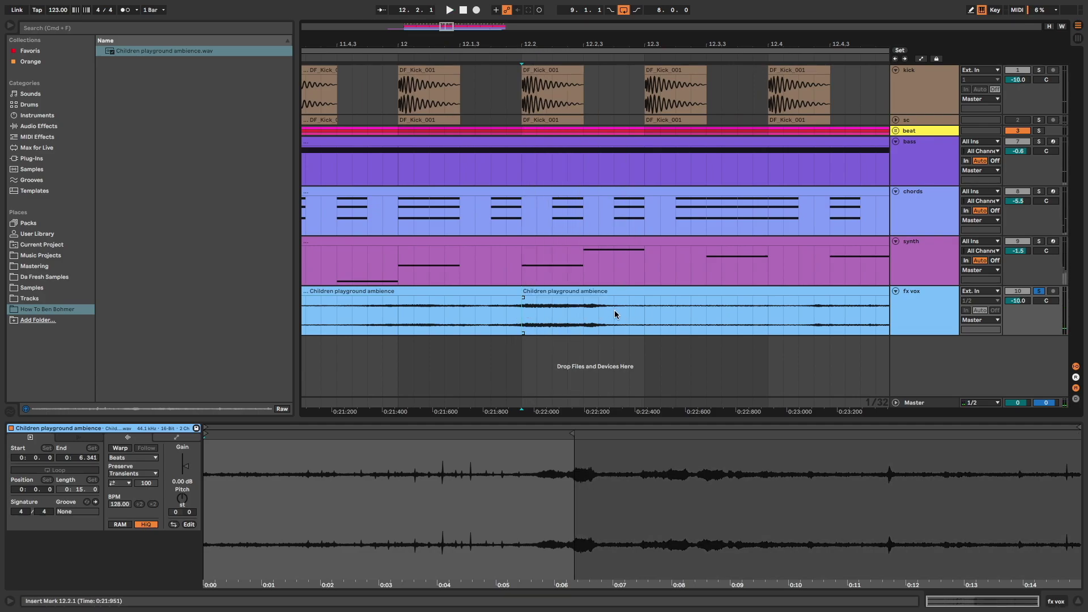
left_click(613, 315)
key("super+e")
left_click(624, 290)
key("Delete")
left_click(495, 290)
key("Delete")
left_click(549, 292)
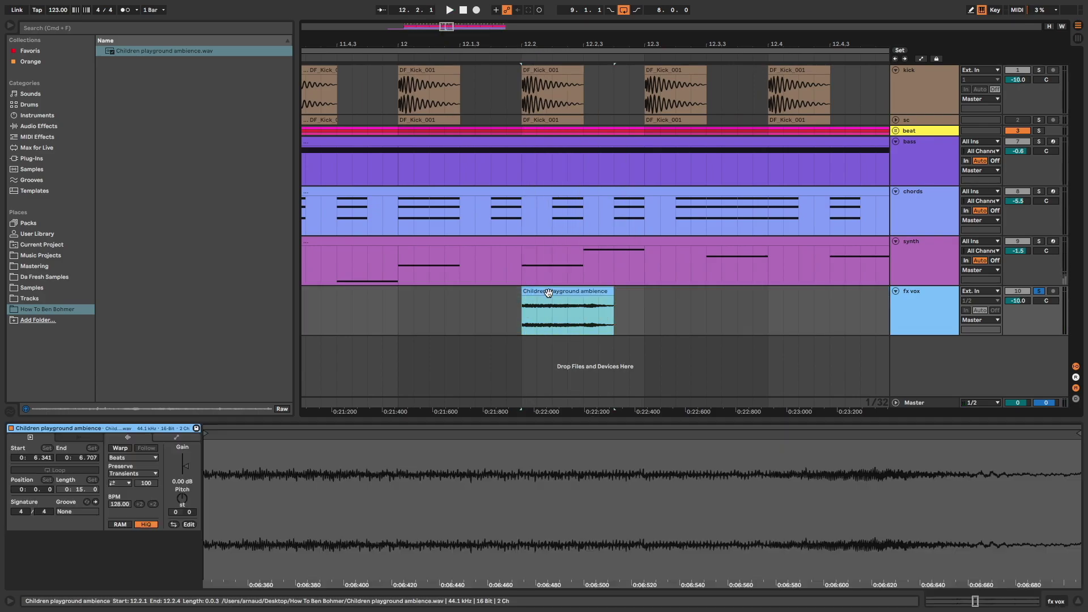
- Audition the short playground ambience clip on the fx vox track and give it a gradual fade-out towards its end
key("space")
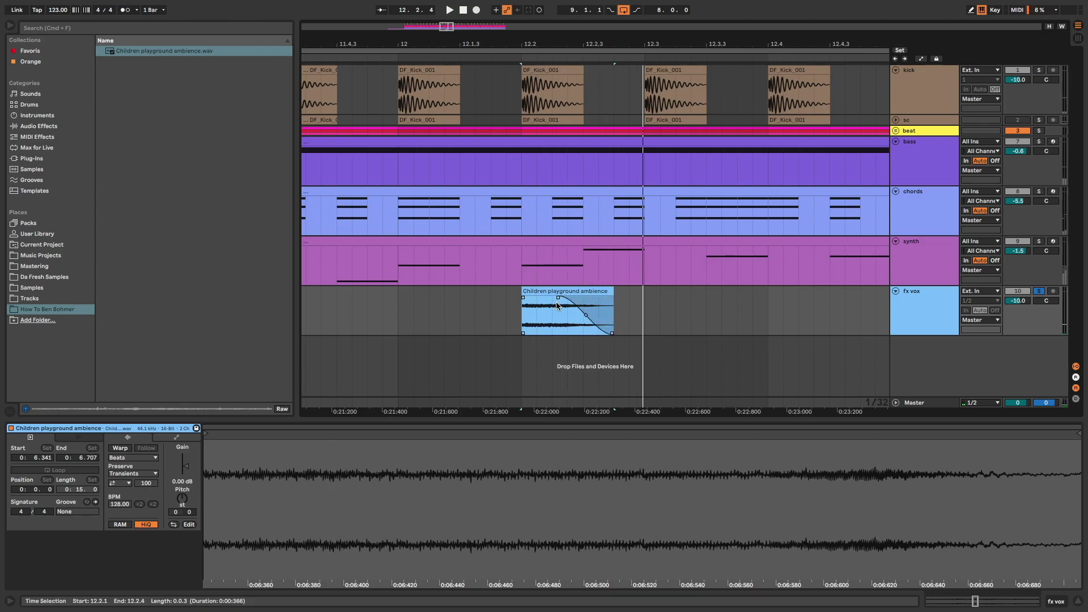
left_click(514, 312)
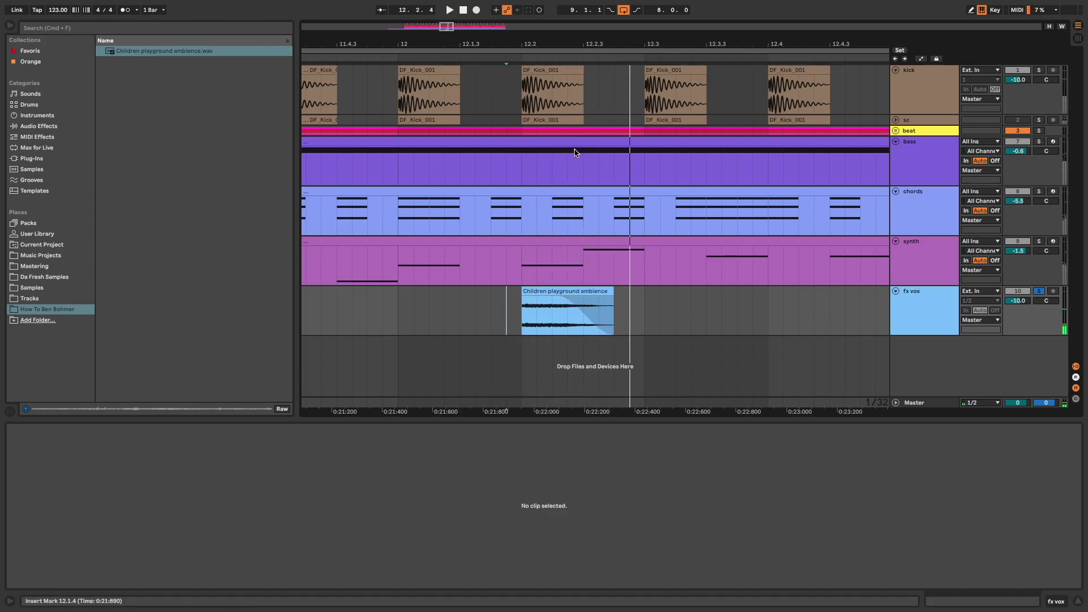
left_click_drag(592, 47, 592, 13)
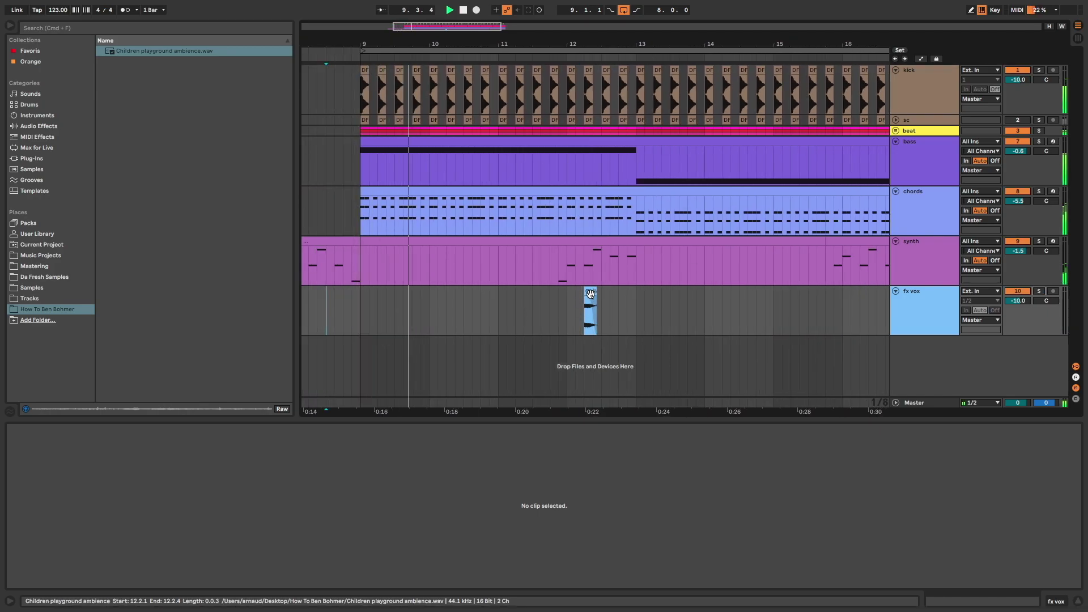
- Move the ambience clip on the fx vox track to 9.4.1 and paste a copy of it at 13.4.1
left_click_drag(590, 293, 419, 293)
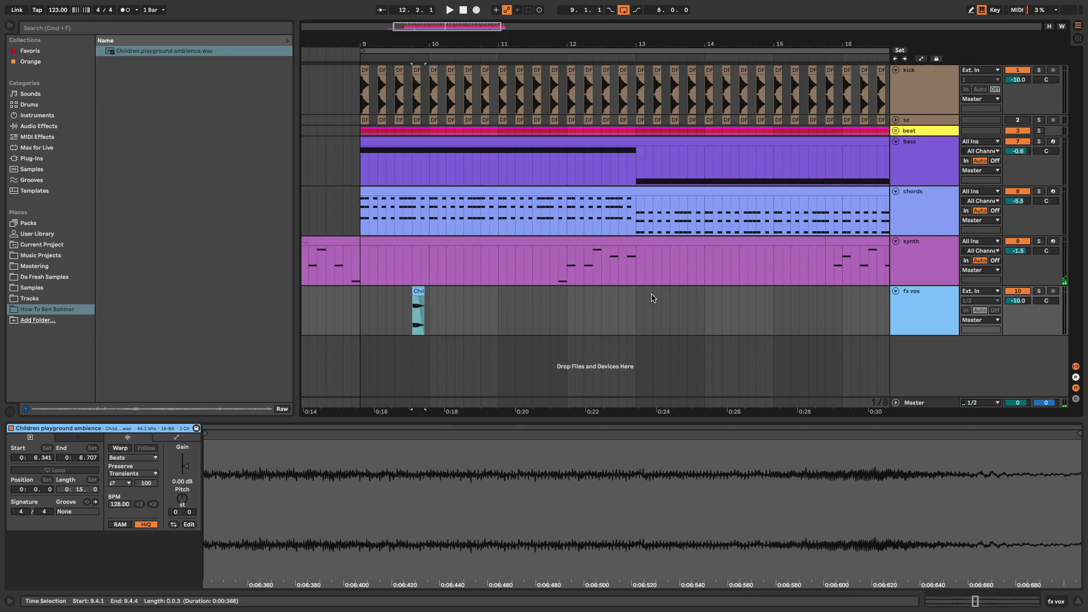
left_click(691, 307)
key("ctrl+v")
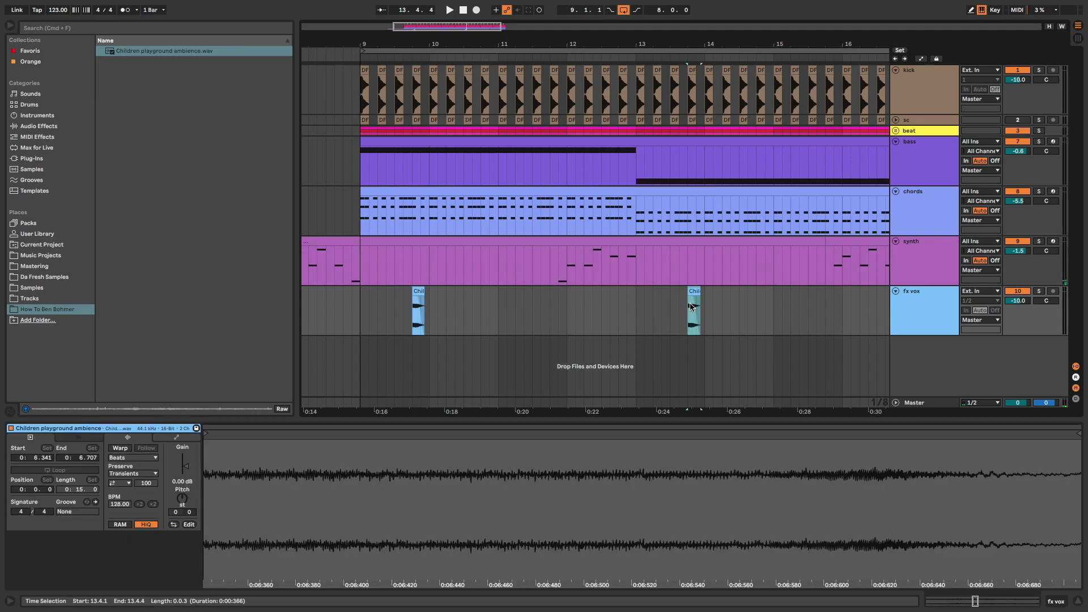
- Add an EQ Eight to the fx vox track and solo that track
left_click(56, 126)
left_click(101, 83)
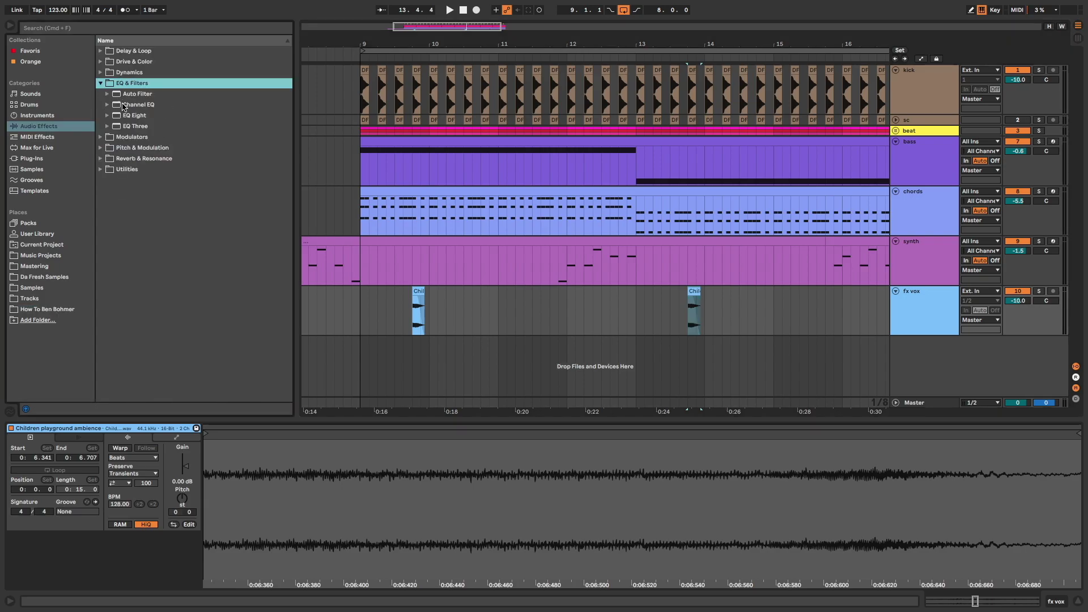
double_click(132, 116)
left_click(1039, 291)
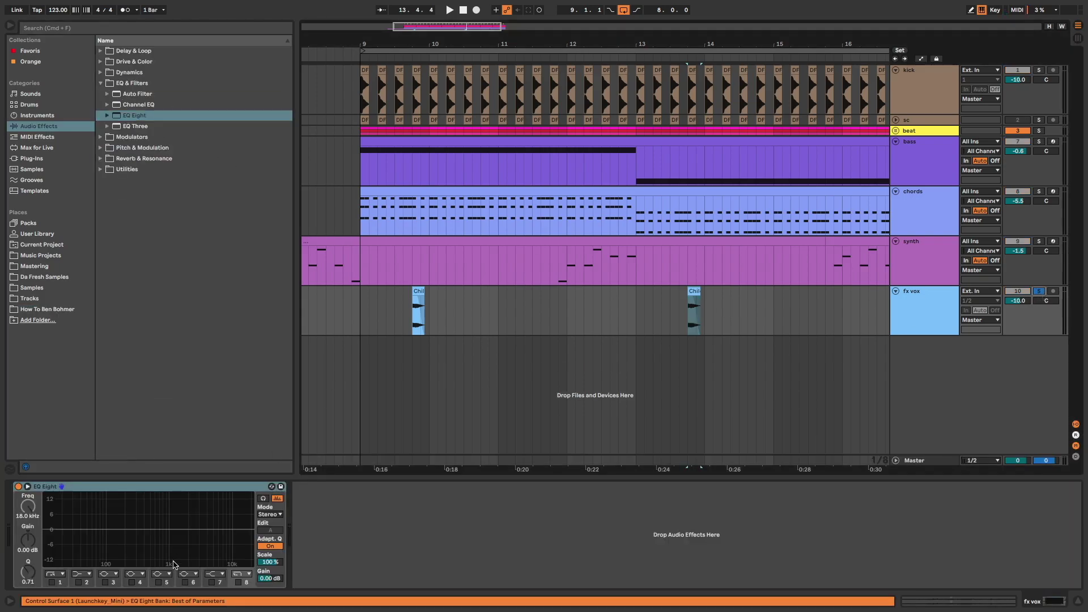
- While playing from 9.4.1, set EQ Eight band 1 as a low cut just below 1 kHz and band 8 as a high cut at 4.54 kHz
left_click(52, 582)
left_click(412, 316)
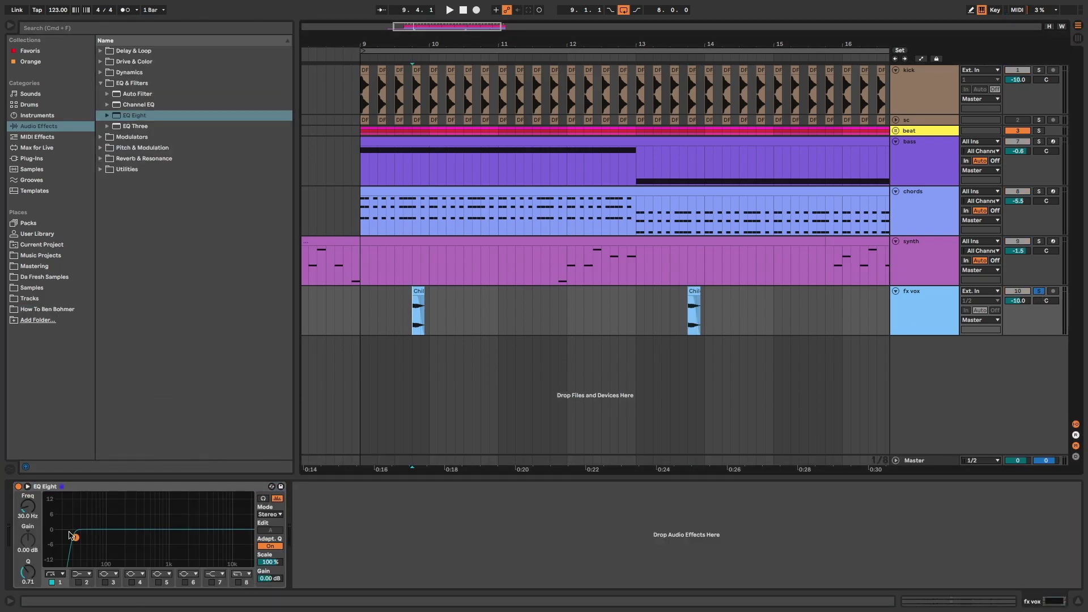
key("space")
left_click_drag(76, 538, 166, 540)
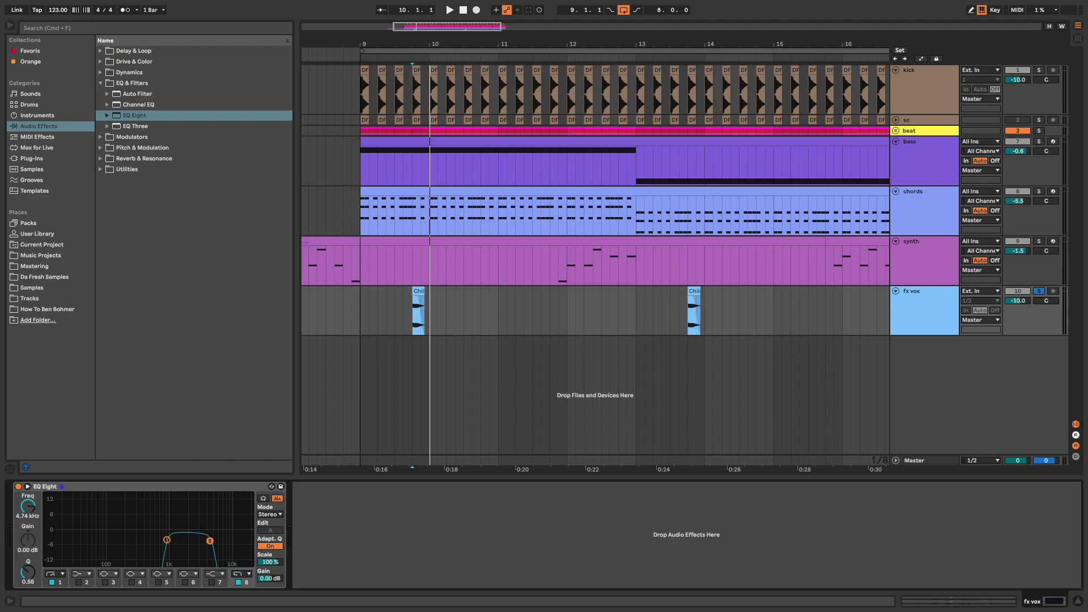
left_click_drag(210, 540, 208, 540)
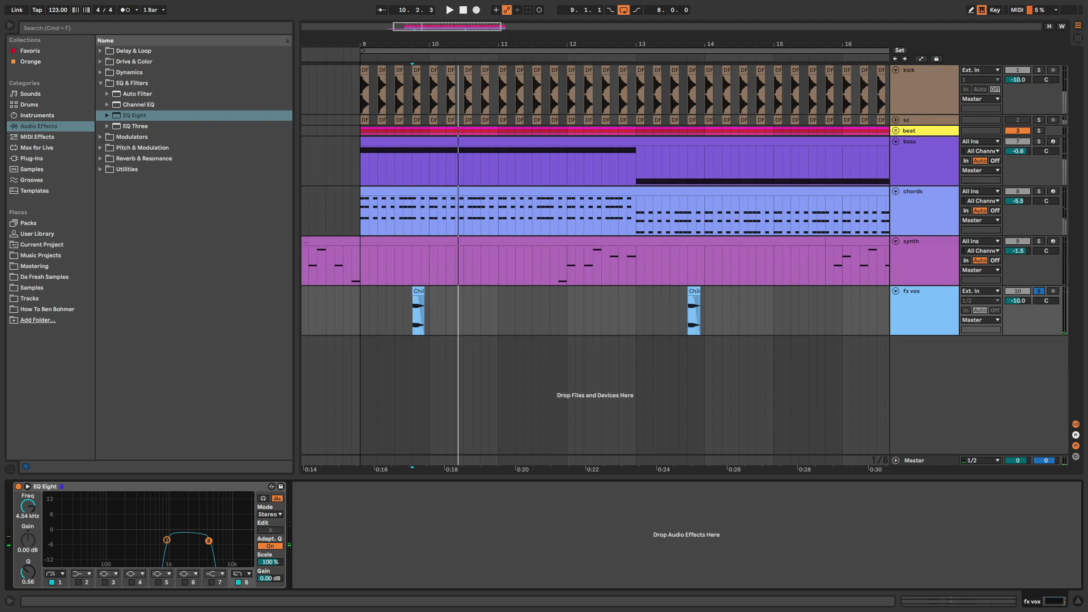
key("space")
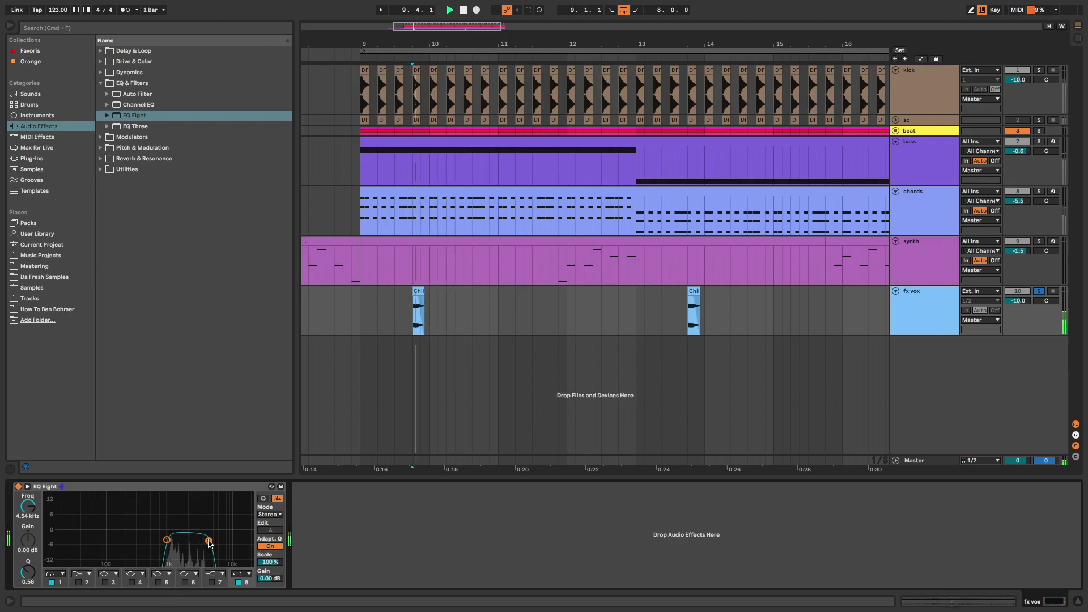
- Add a Reverb after the EQ Eight with 10.7 s decay and 50% dry/wet, and take the fx vox track out of solo
left_click(101, 159)
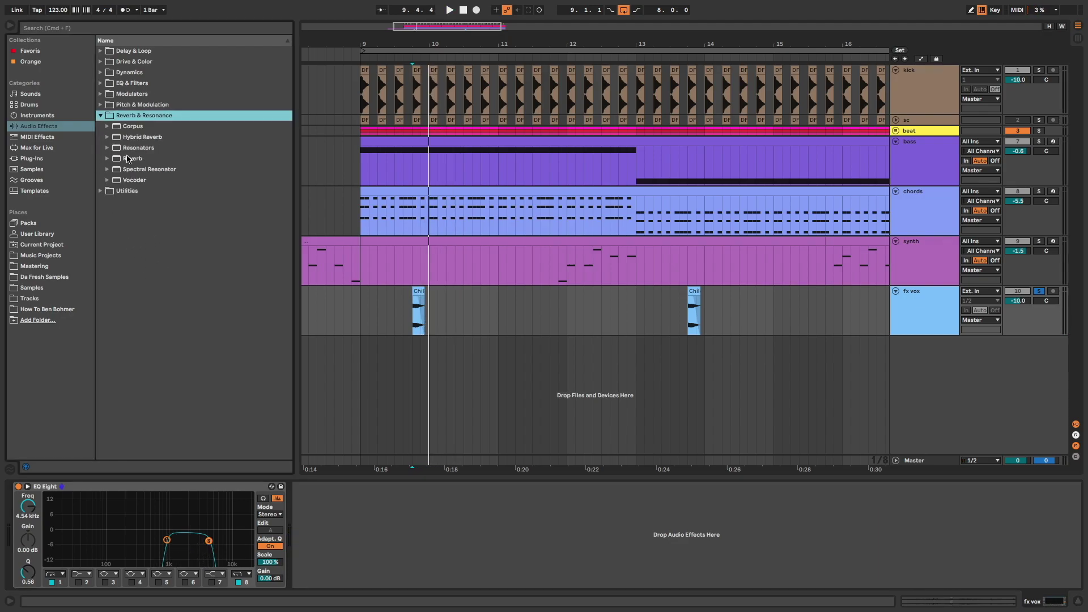
left_click_drag(129, 158, 304, 488)
left_click_drag(426, 579, 426, 527)
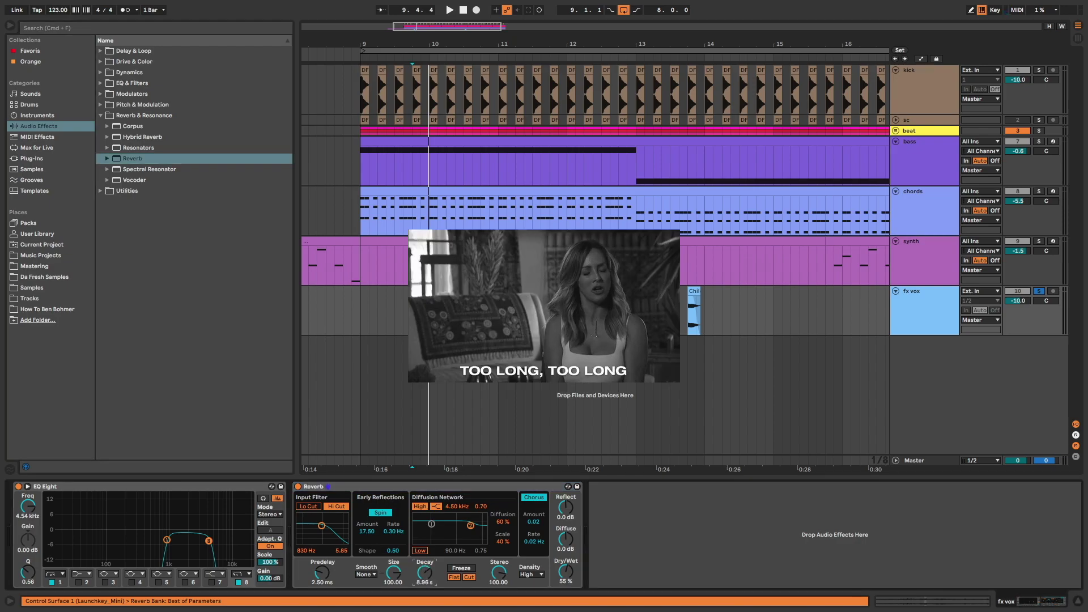
left_click_drag(568, 574, 569, 576)
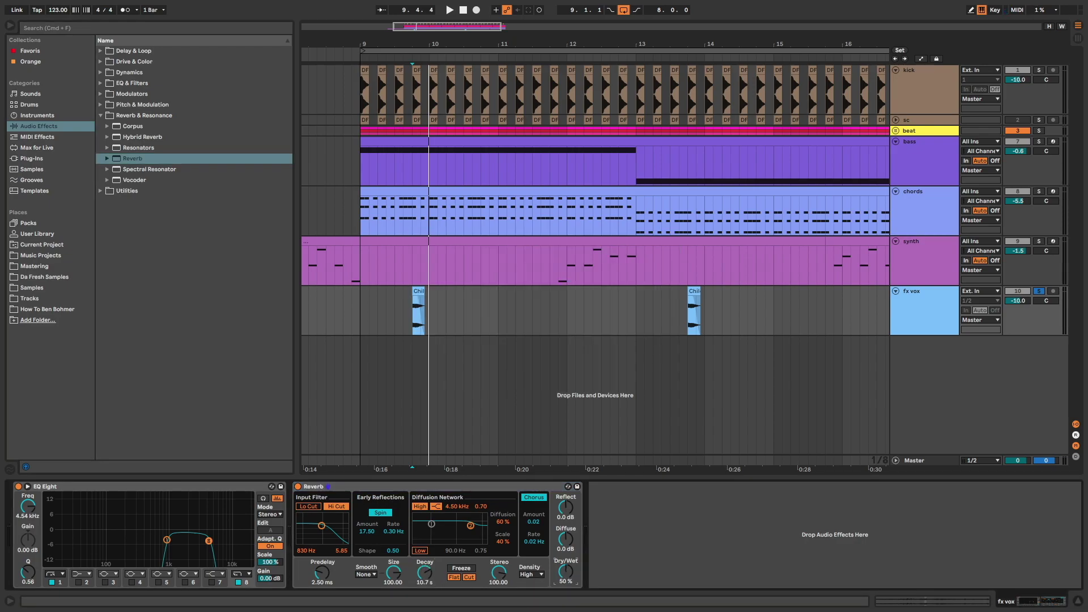
left_click(1039, 291)
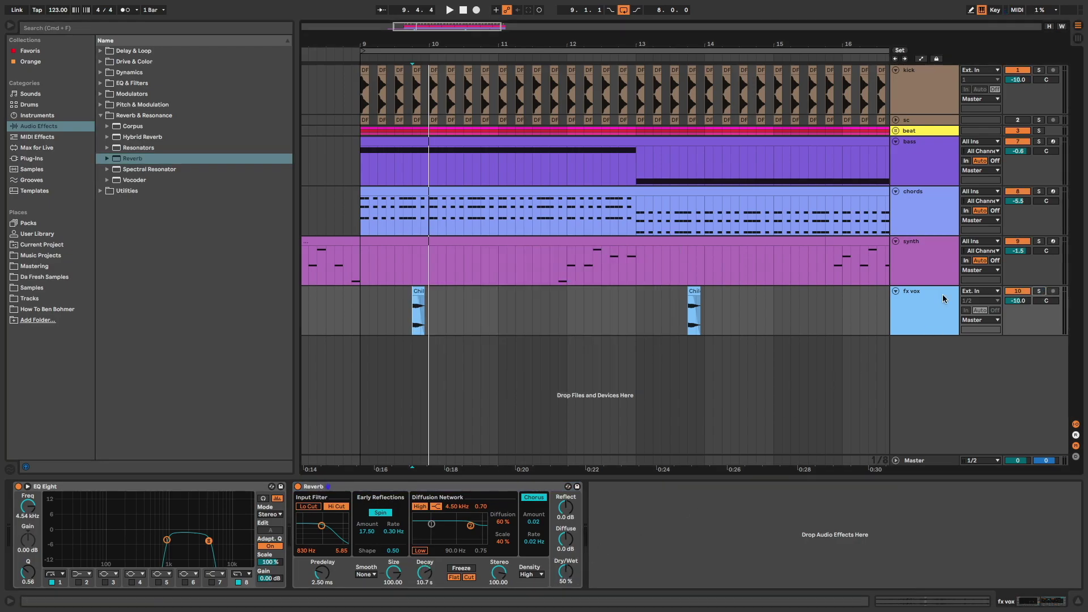
- Play the full mix from before bar 9 and lower the fx vox track volume to -19.0 dB
left_click(317, 314)
key("space")
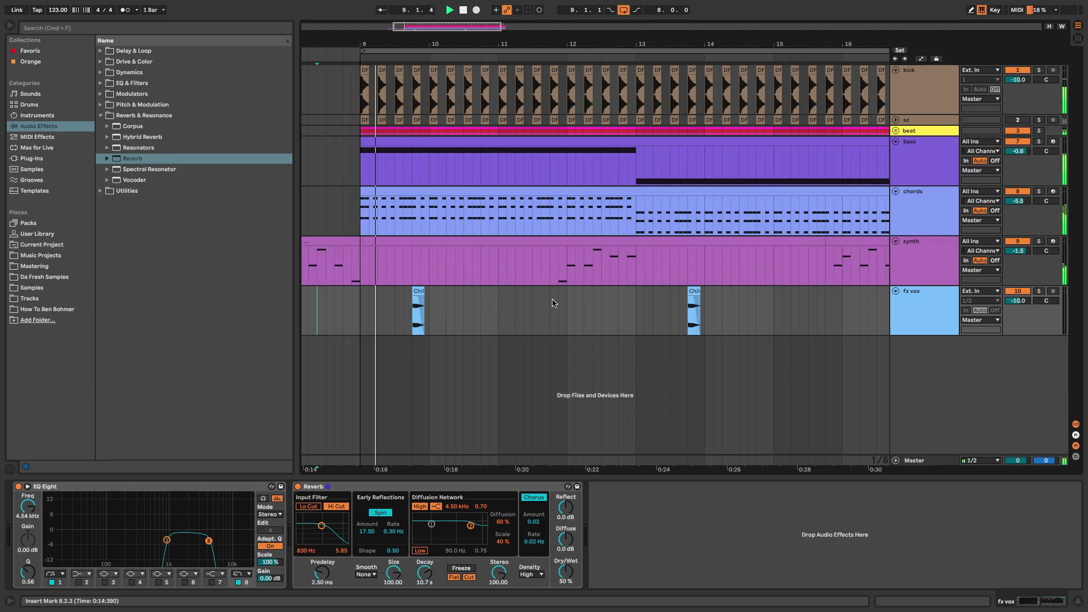
scroll(553, 303, "down", 2)
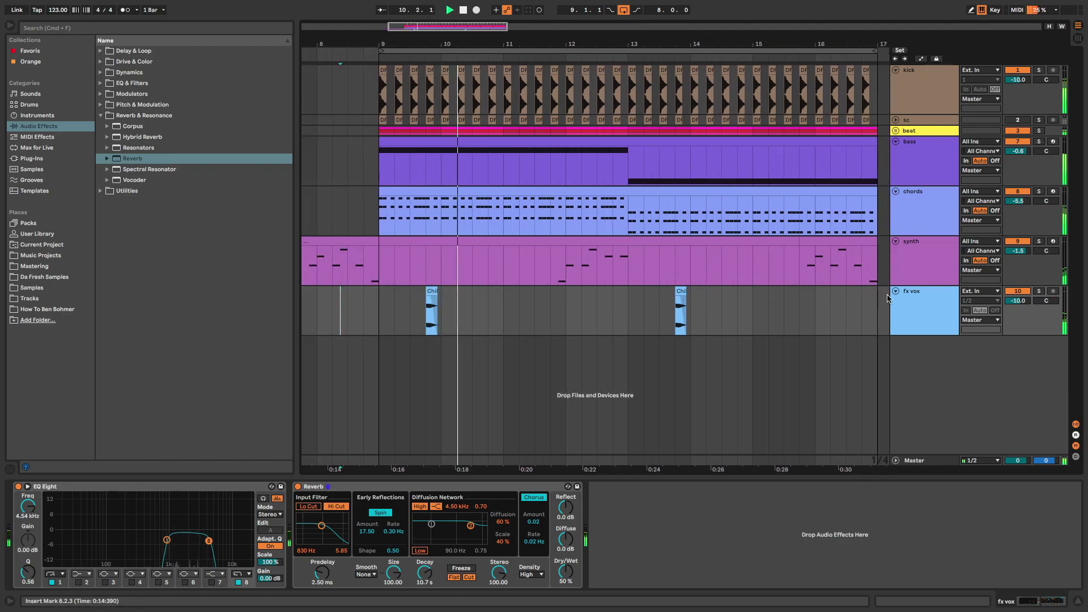
left_click_drag(1018, 301, 1018, 325)
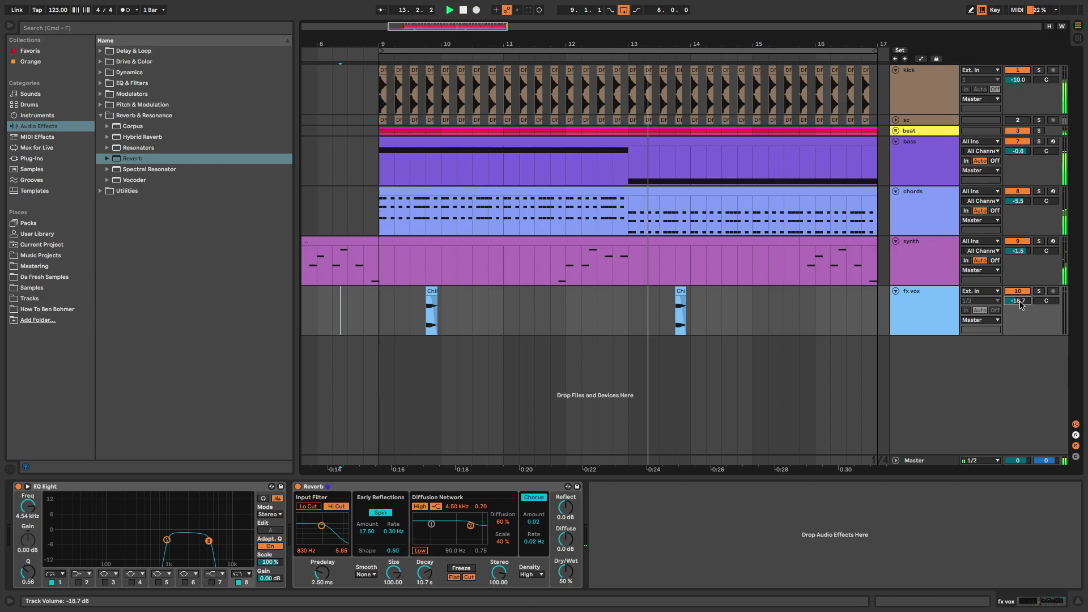
left_click_drag(1019, 302, 1019, 304)
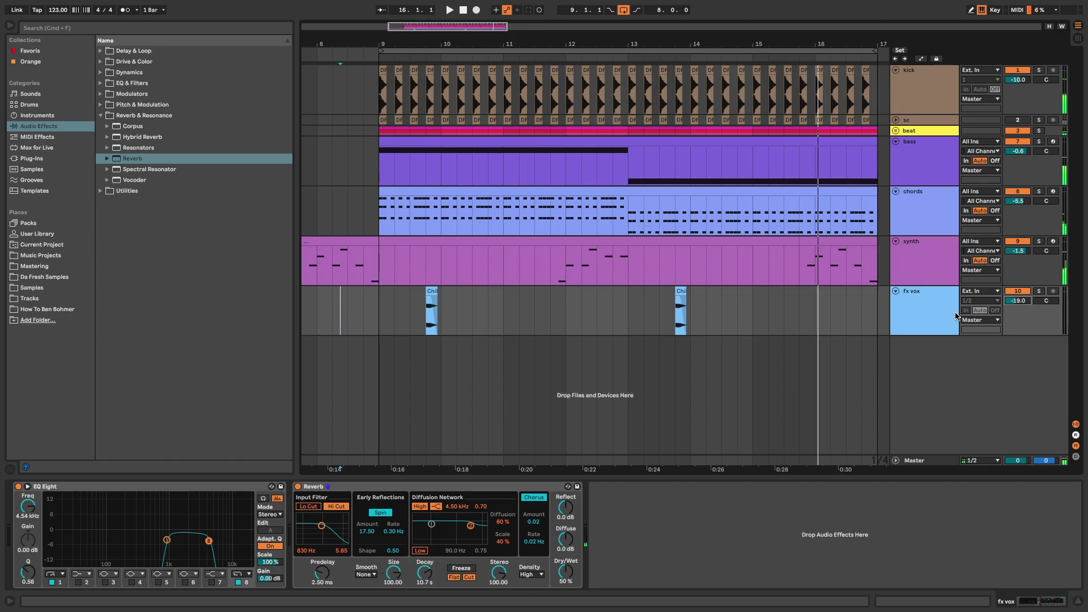
- Transpose both ambience clips on the fx vox track down together, and play the loop from bar 9 to check them
left_click(680, 296)
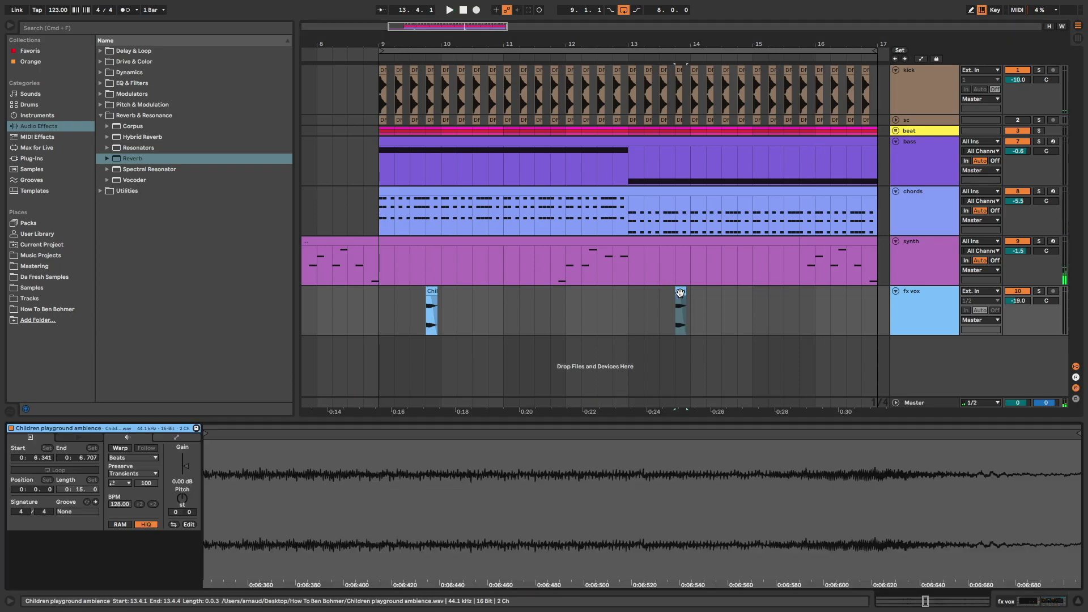
left_click_drag(707, 295, 395, 309)
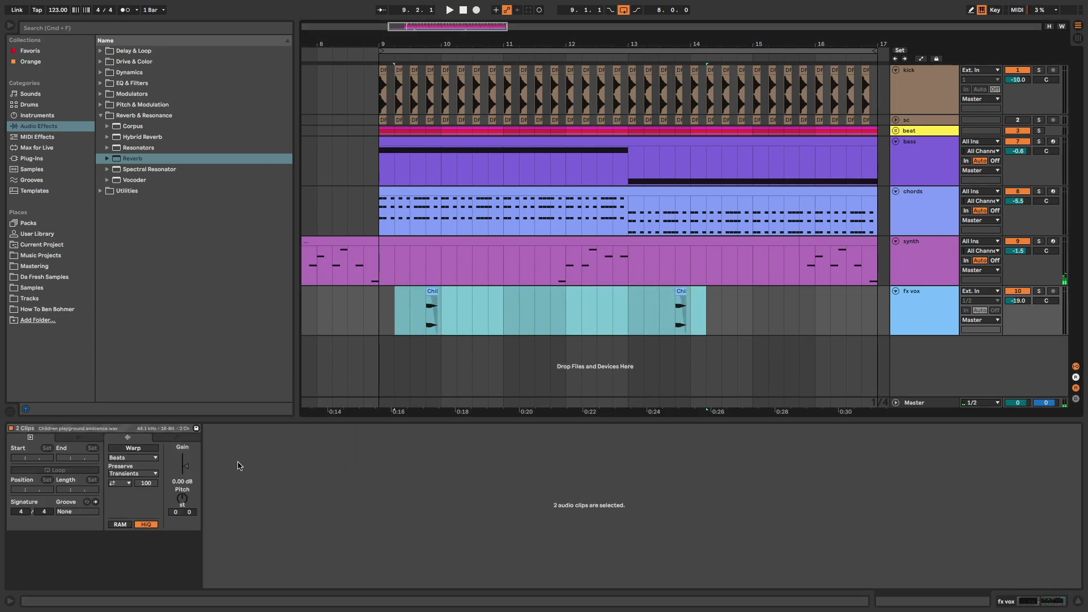
left_click(184, 503)
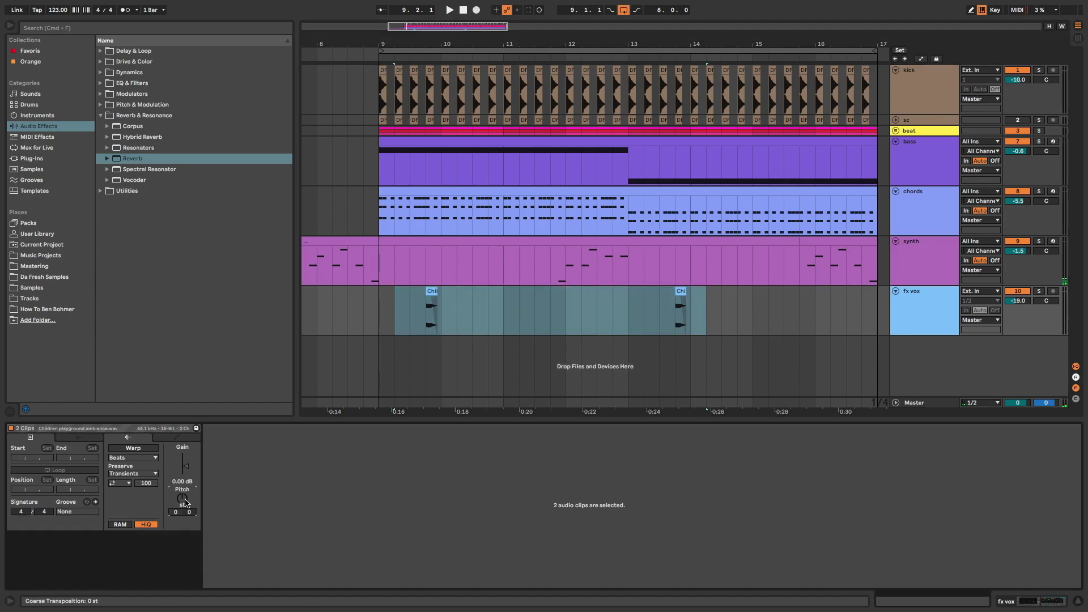
left_click(385, 320)
key("space")
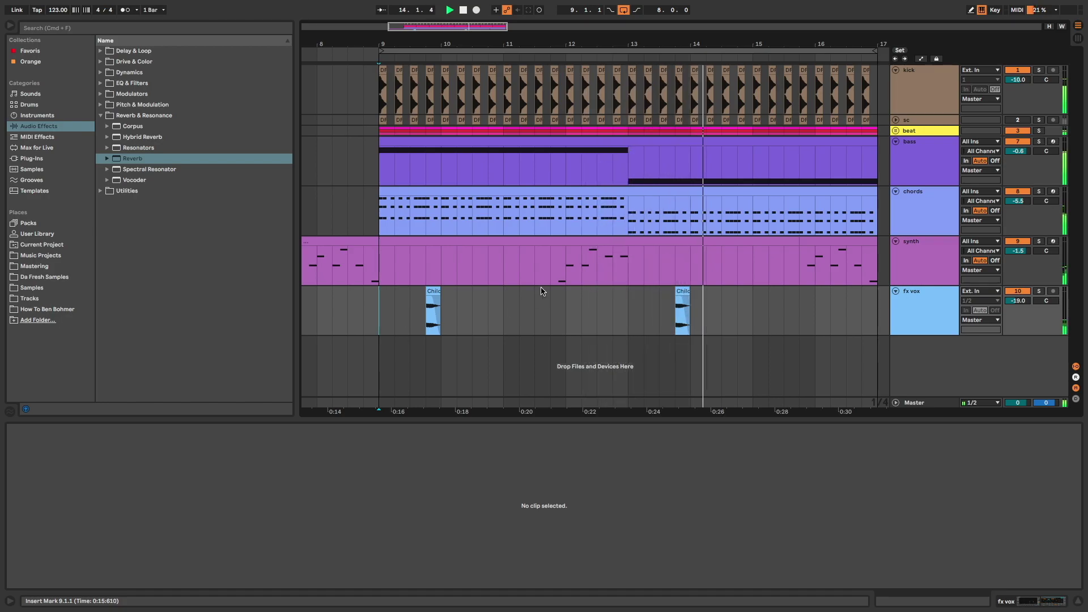
key("space")
- Play the arrangement from 7.4.1 and open the chords Wavetable filter frequency to 1.72 kHz during playback
left_click_drag(701, 43, 681, 26)
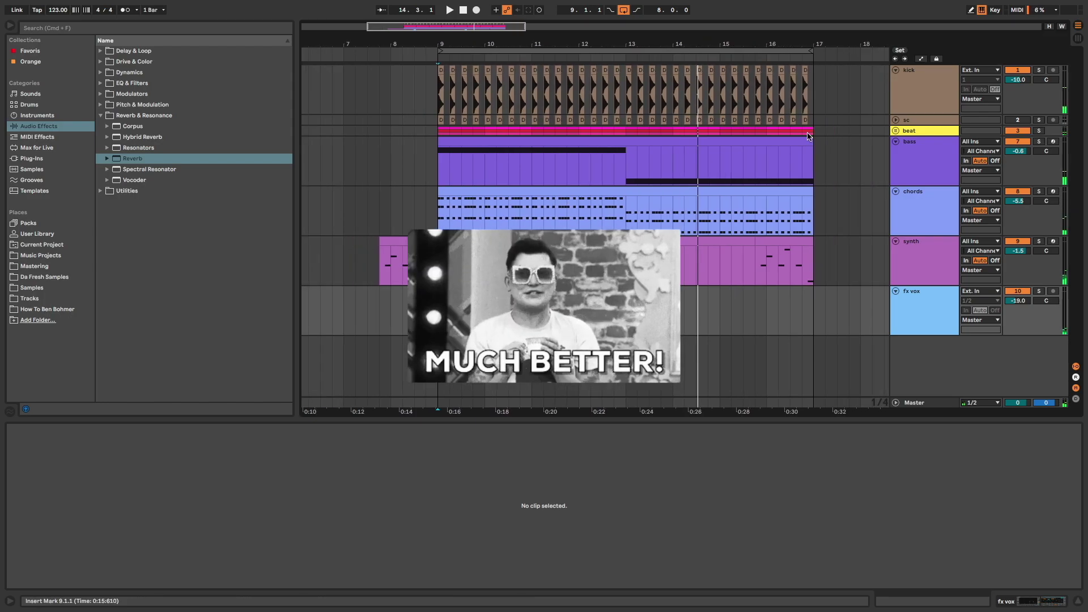
left_click(916, 403)
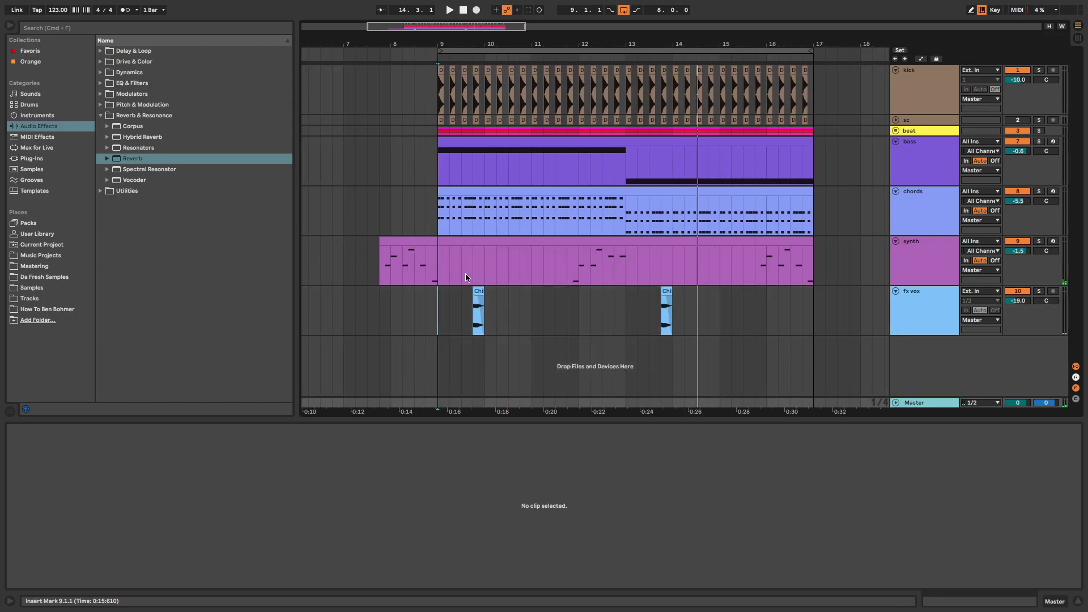
left_click(377, 276)
left_click_drag(739, 38, 754, 45)
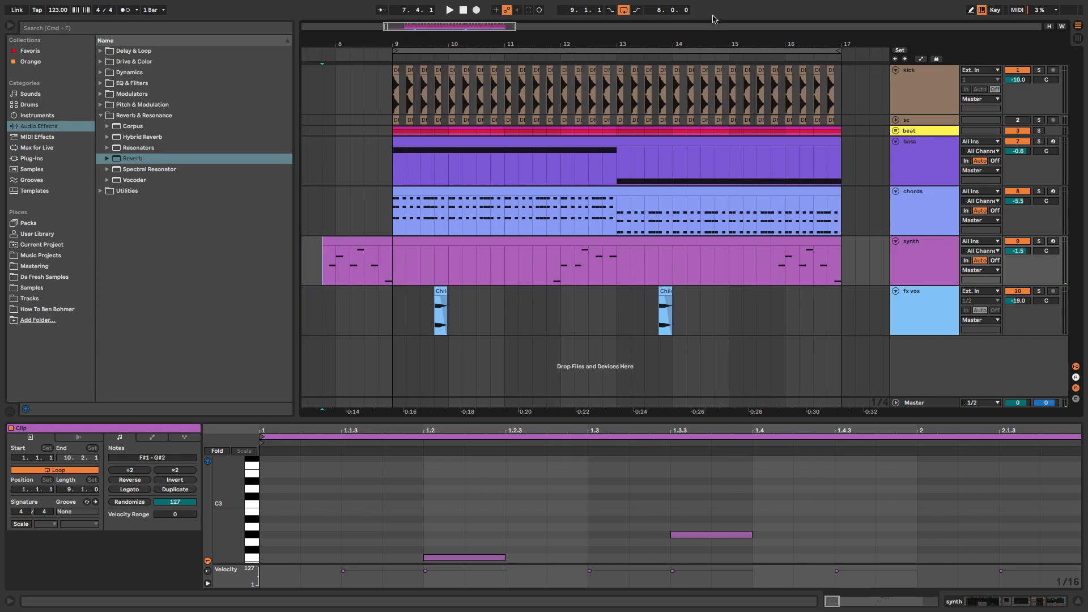
key("space")
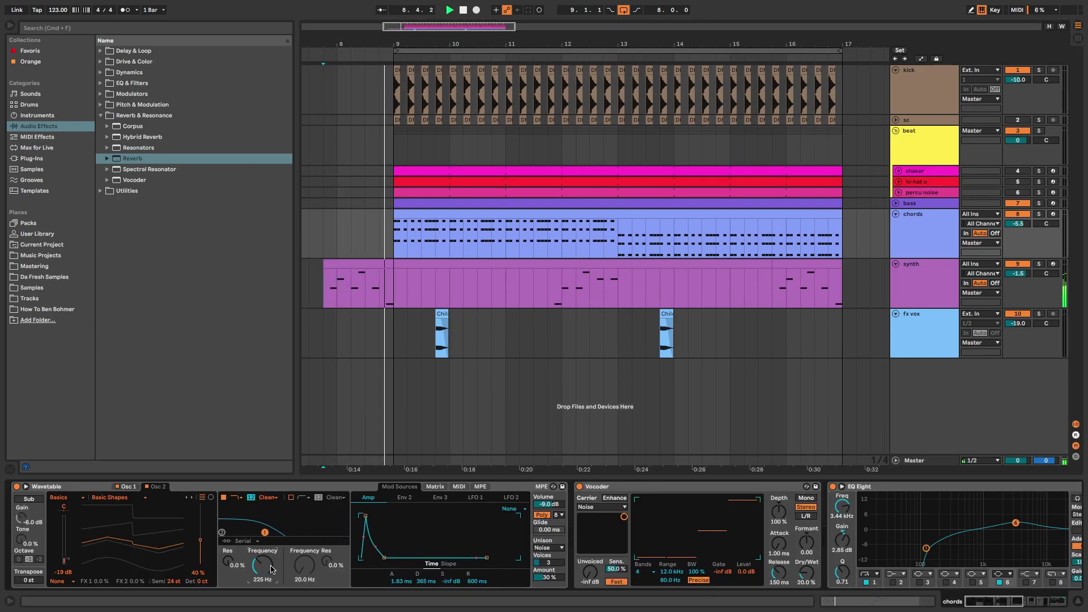
left_click_drag(269, 568, 266, 544)
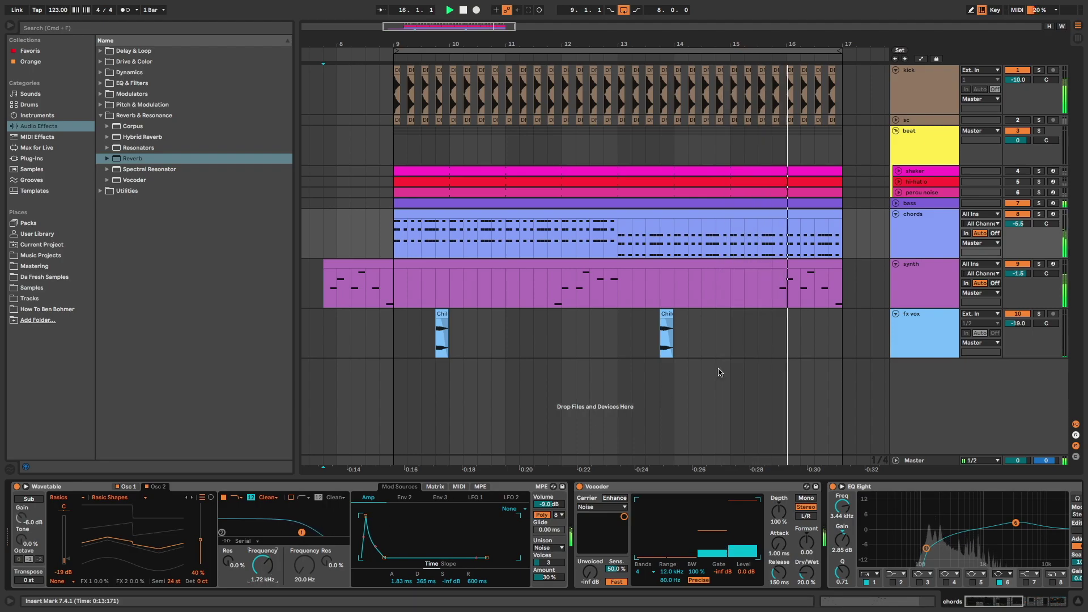
- Reactivate the hi-hat, shaker and percu noise tracks while opening the chords Wavetable filter frequency to 19.4 kHz
left_click(1021, 182)
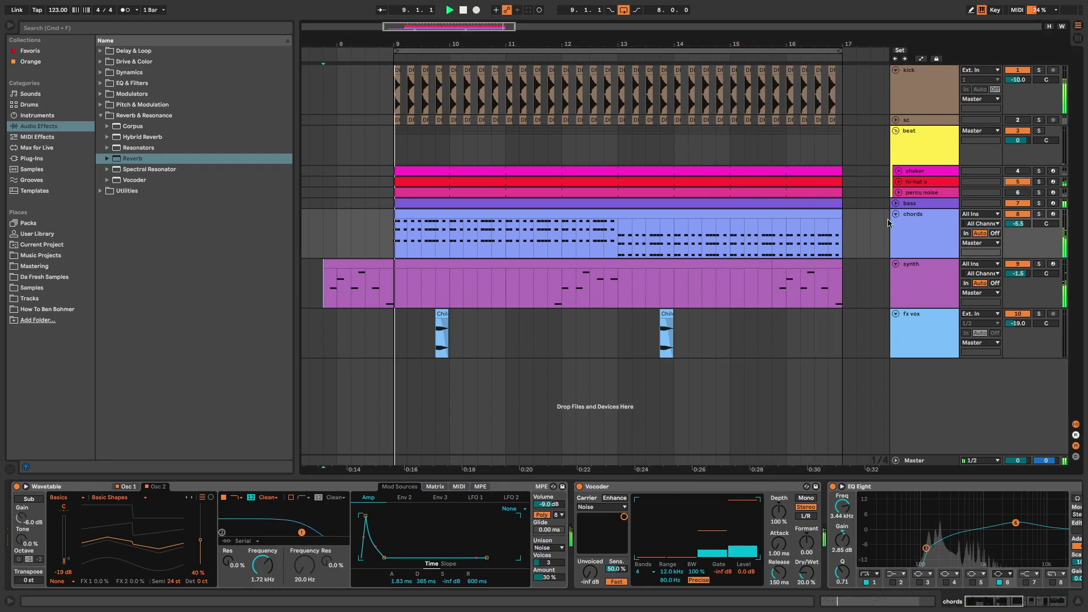
mouse_move(272, 568)
left_mouse_down()
mouse_move(272, 532)
mouse_move(269, 561)
left_mouse_up()
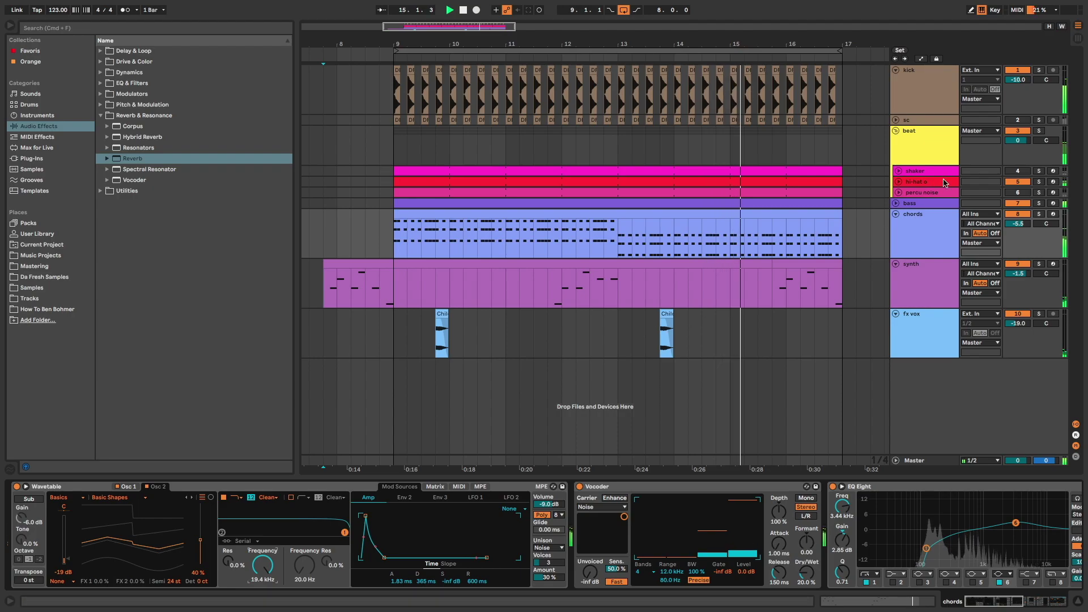
left_click(1017, 171)
left_click(1017, 192)
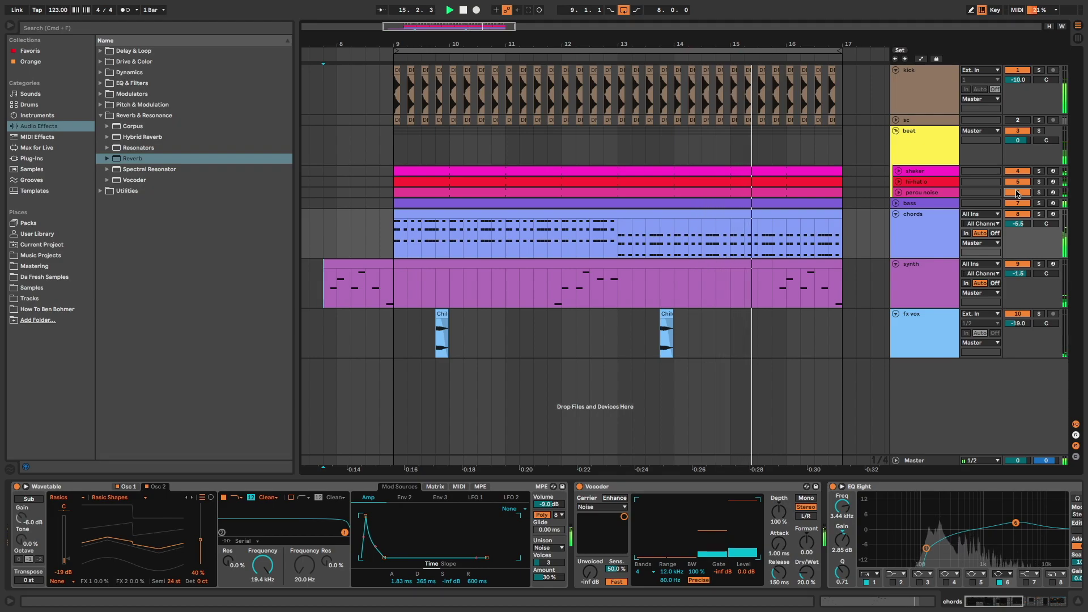
- Mute the kick track, close the chords Wavetable filter frequency to 137 Hz, and stop playback
left_click(1018, 70)
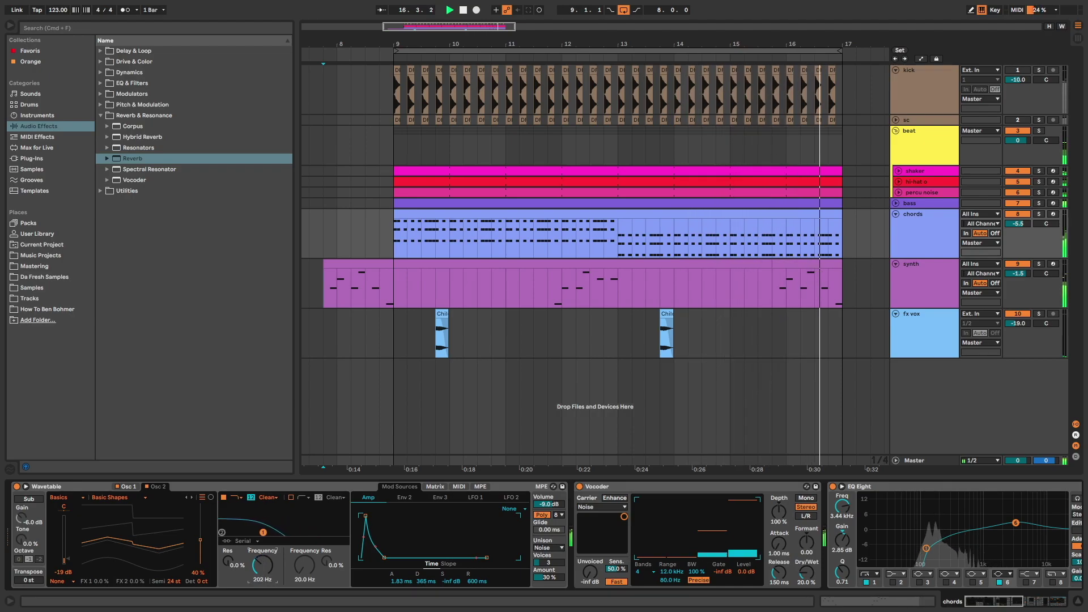
left_click_drag(263, 565, 262, 571)
key("space")
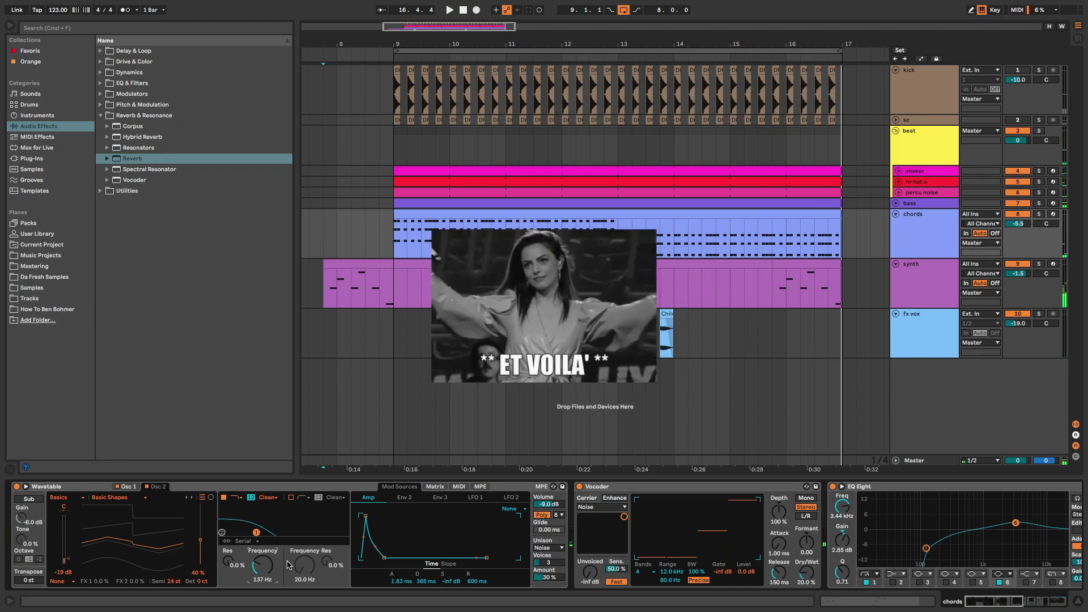